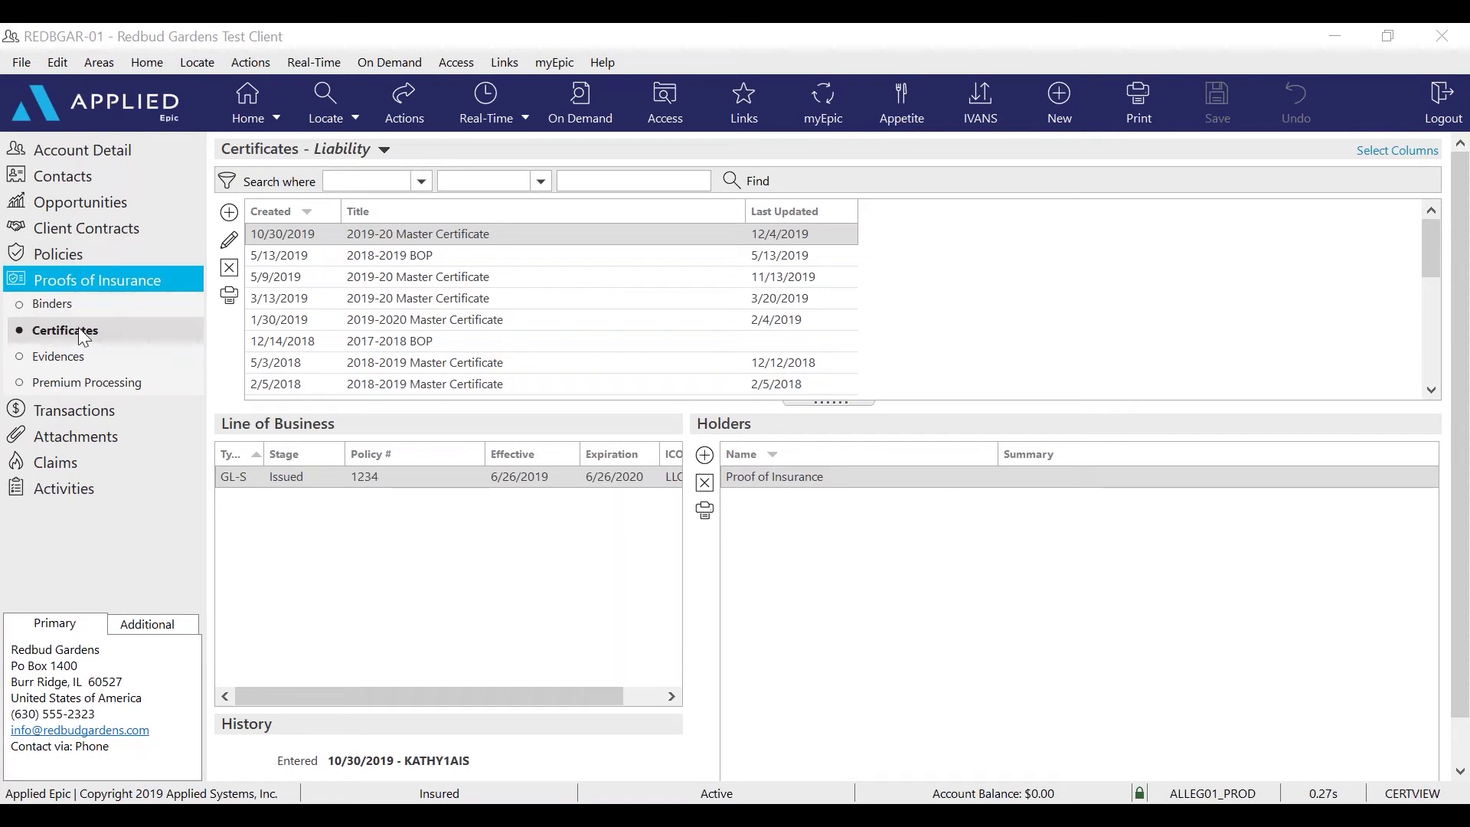
Review the General Liability renewal policy's coverages, then return to the liability certificates
click(55, 255)
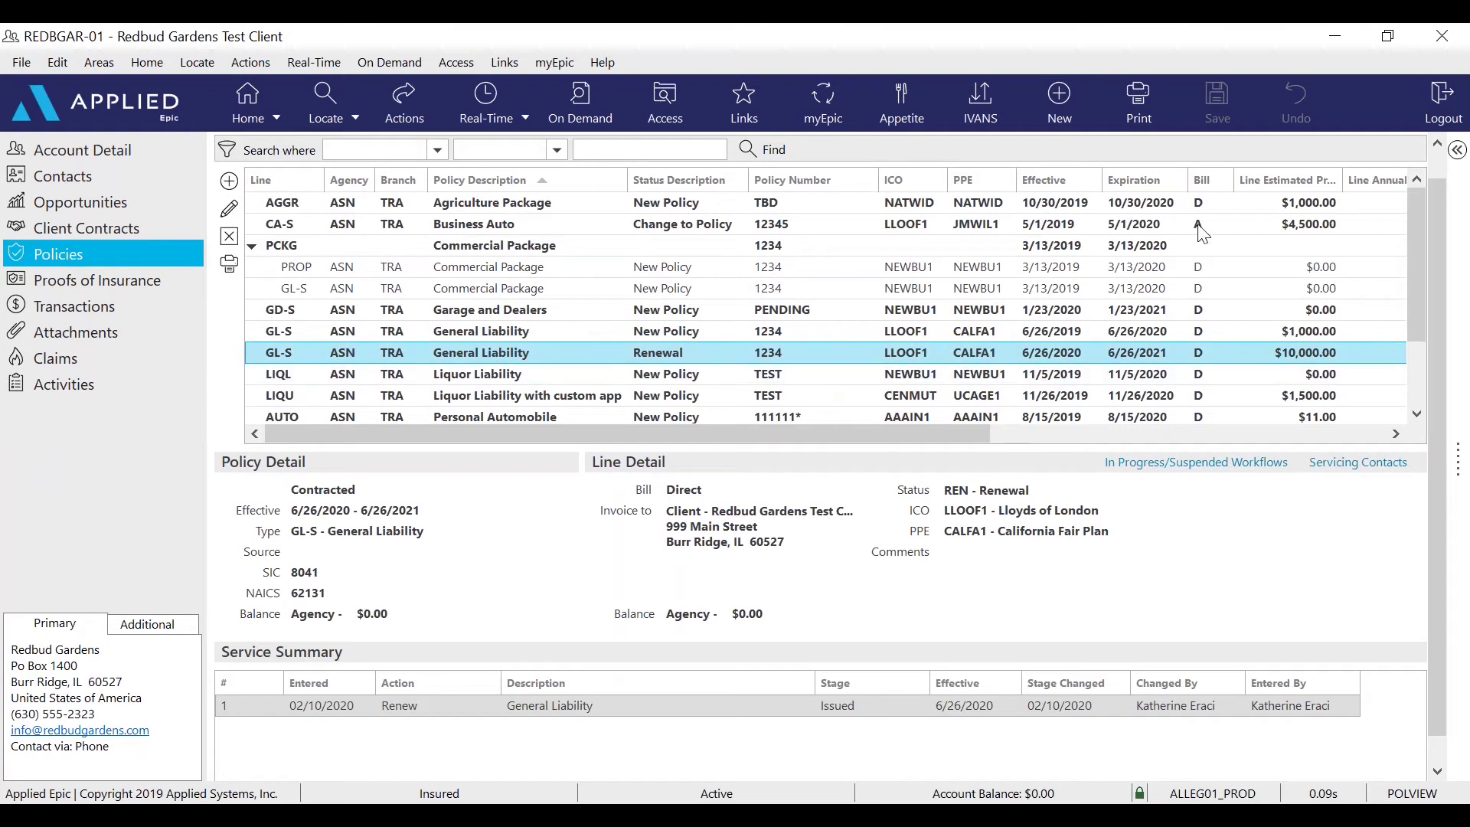
click(1141, 95)
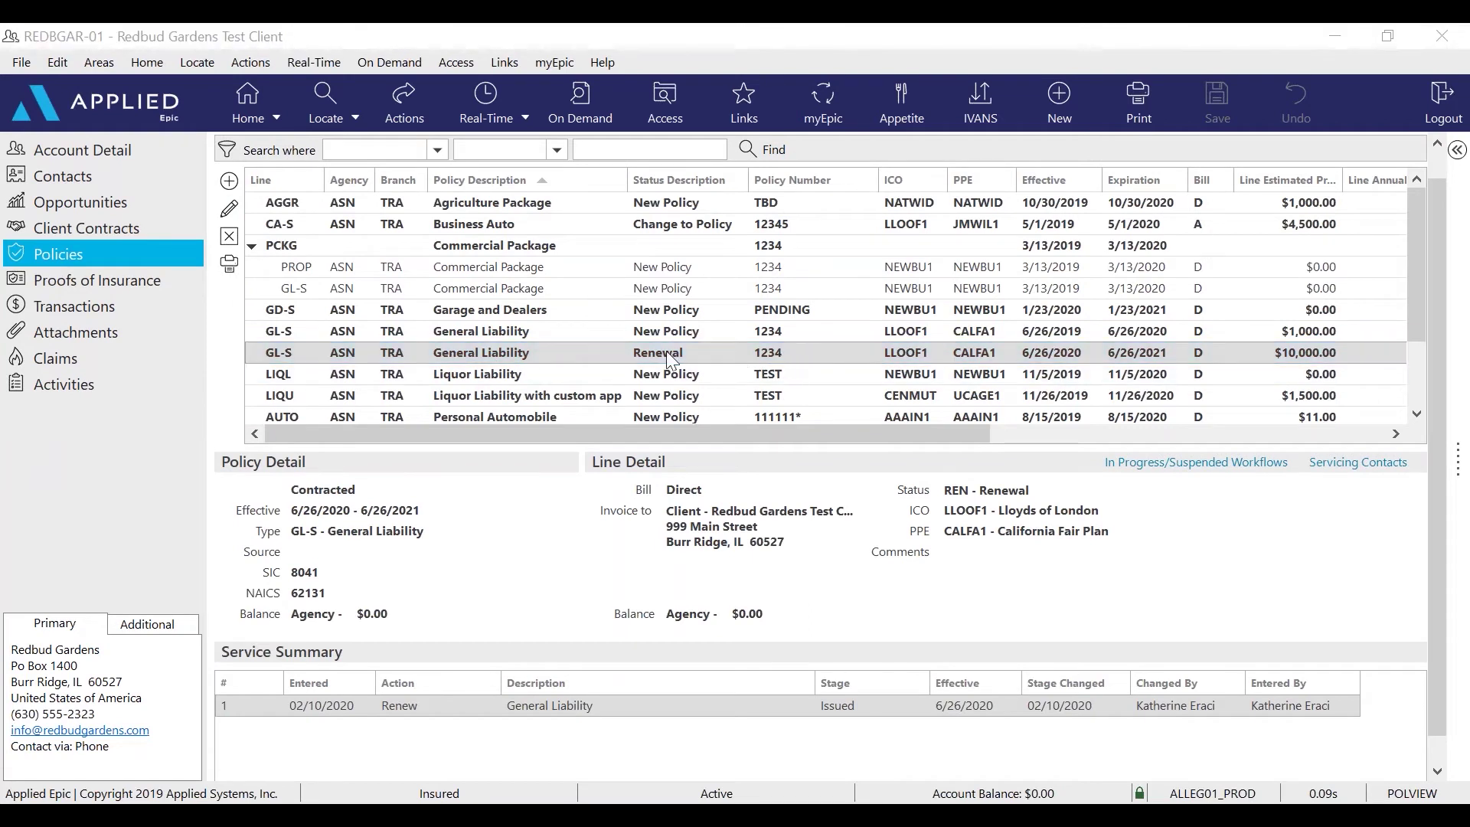
click(228, 208)
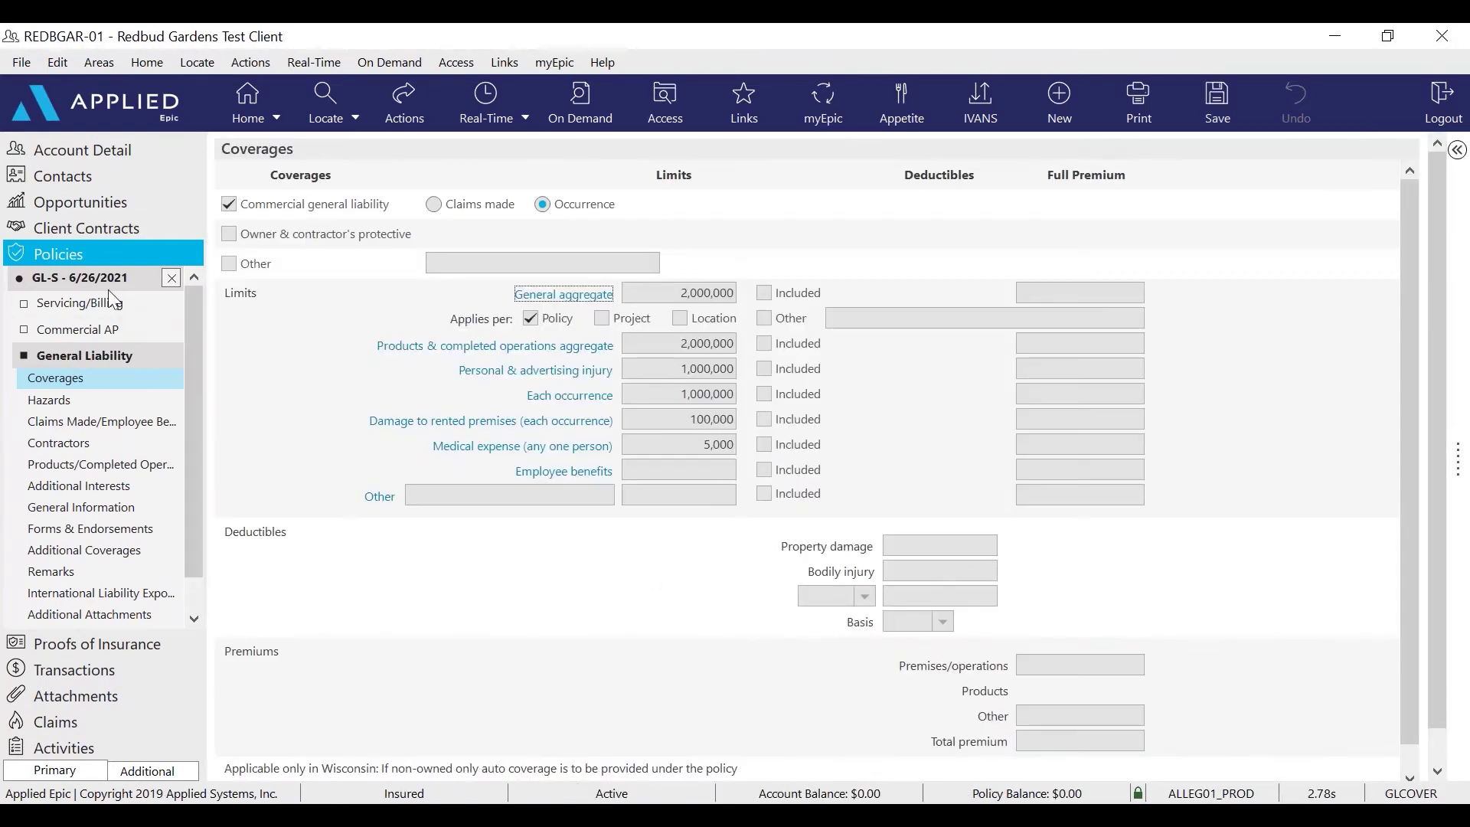
click(170, 278)
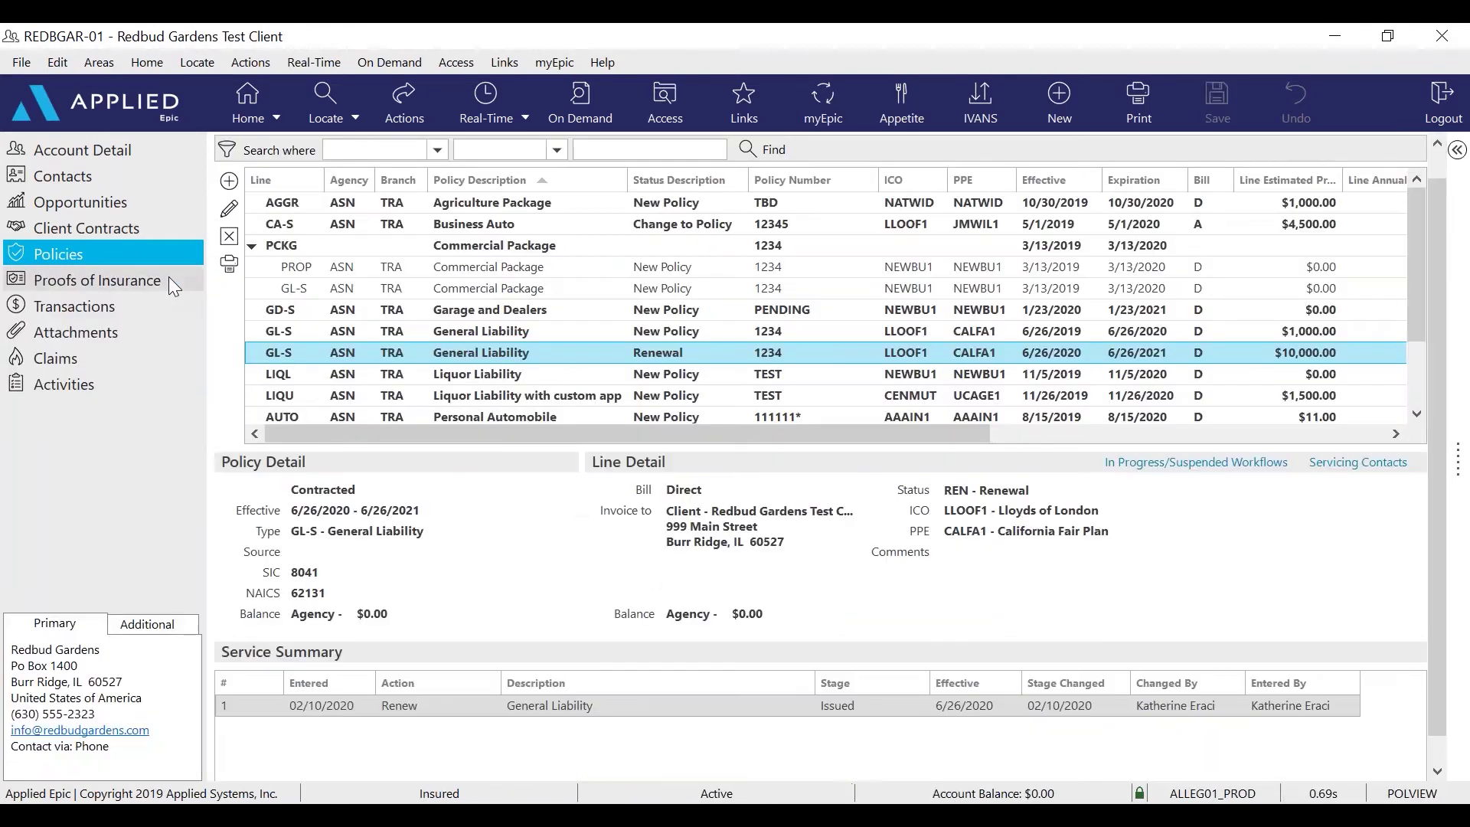
click(120, 281)
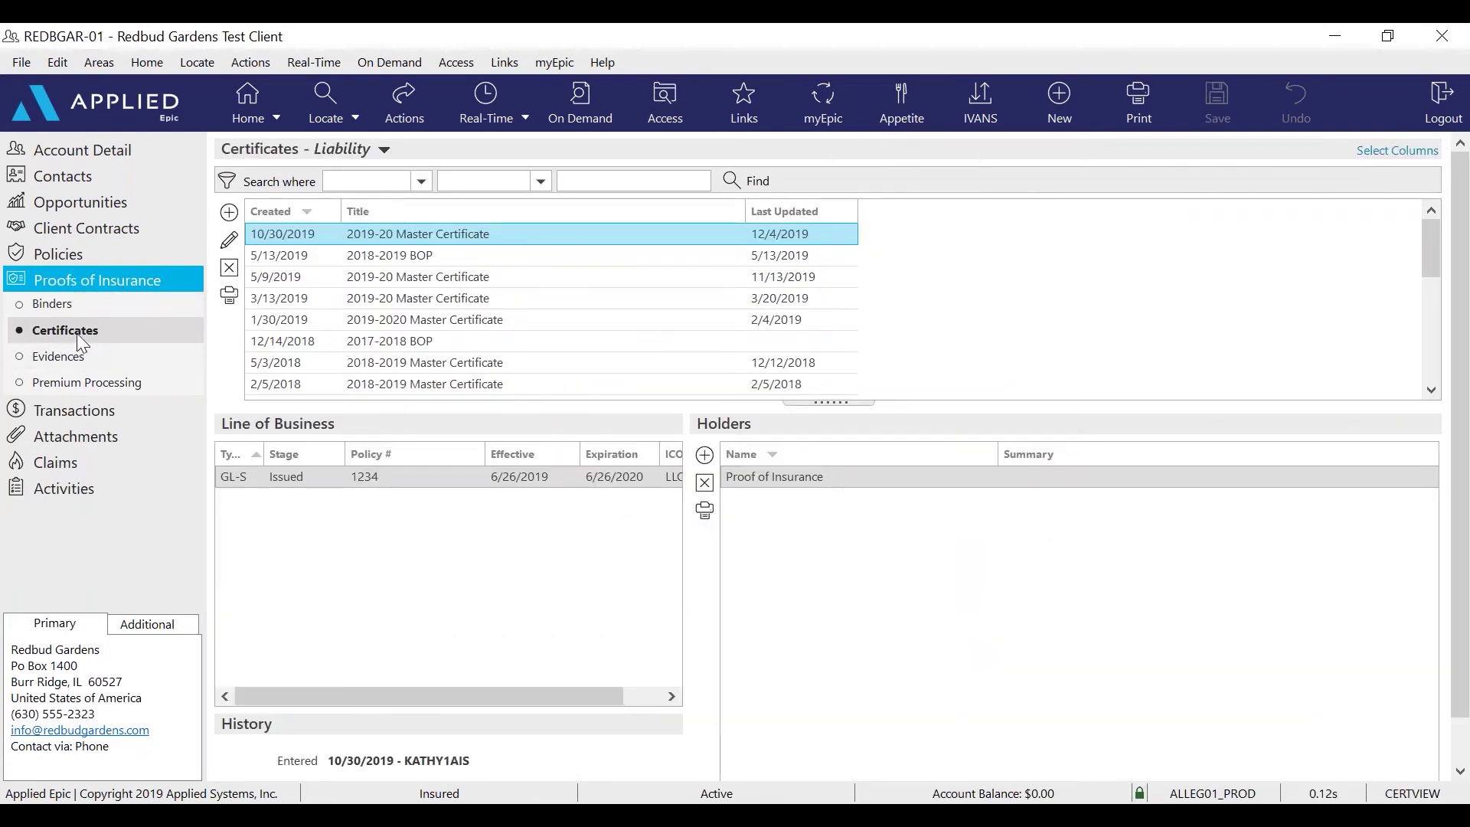
Add a new certificate titled '2020-21 Master Certificate' and open its Detail sections
click(229, 212)
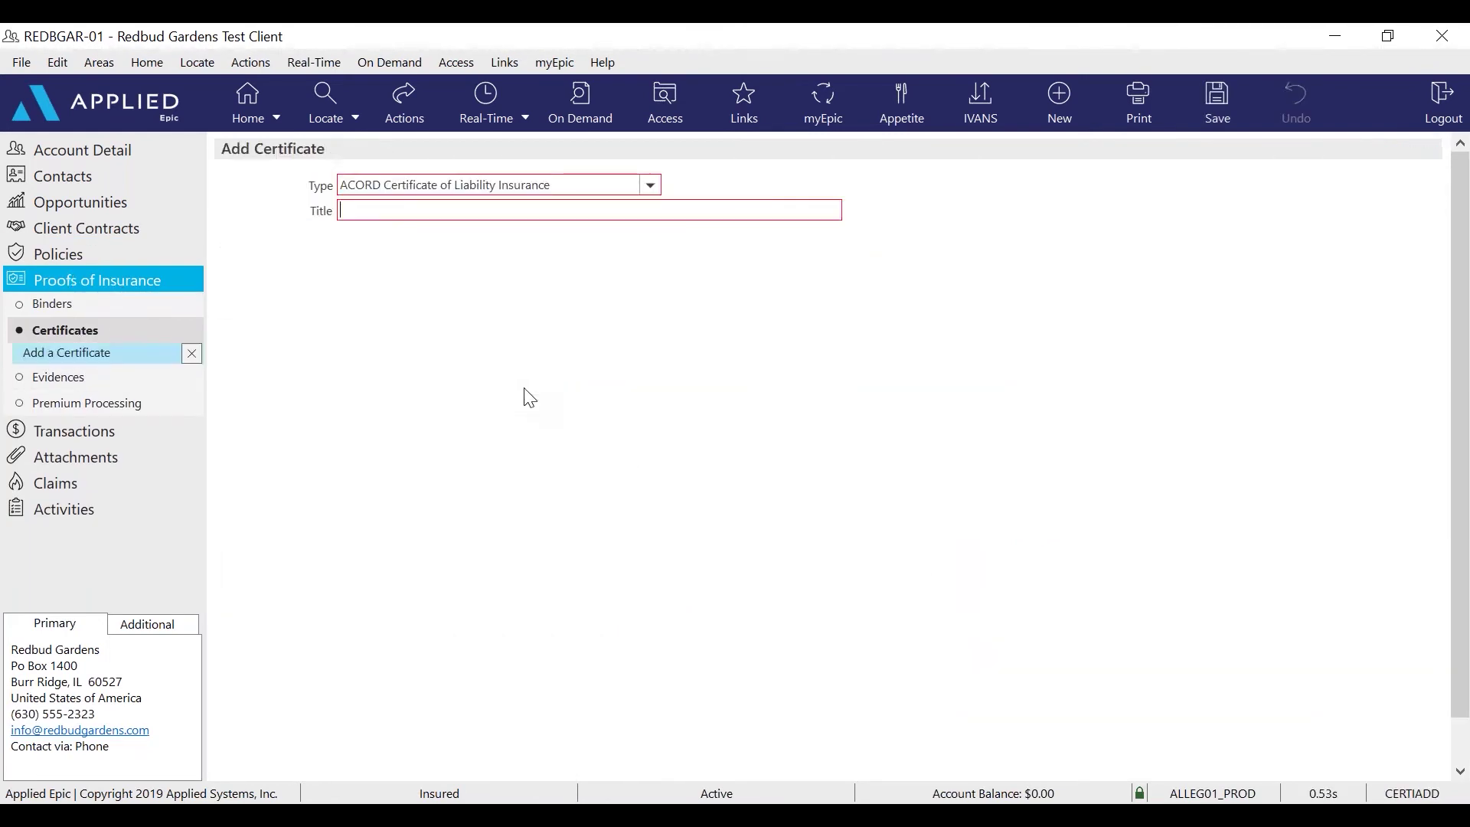
text(2020-21 Mas)
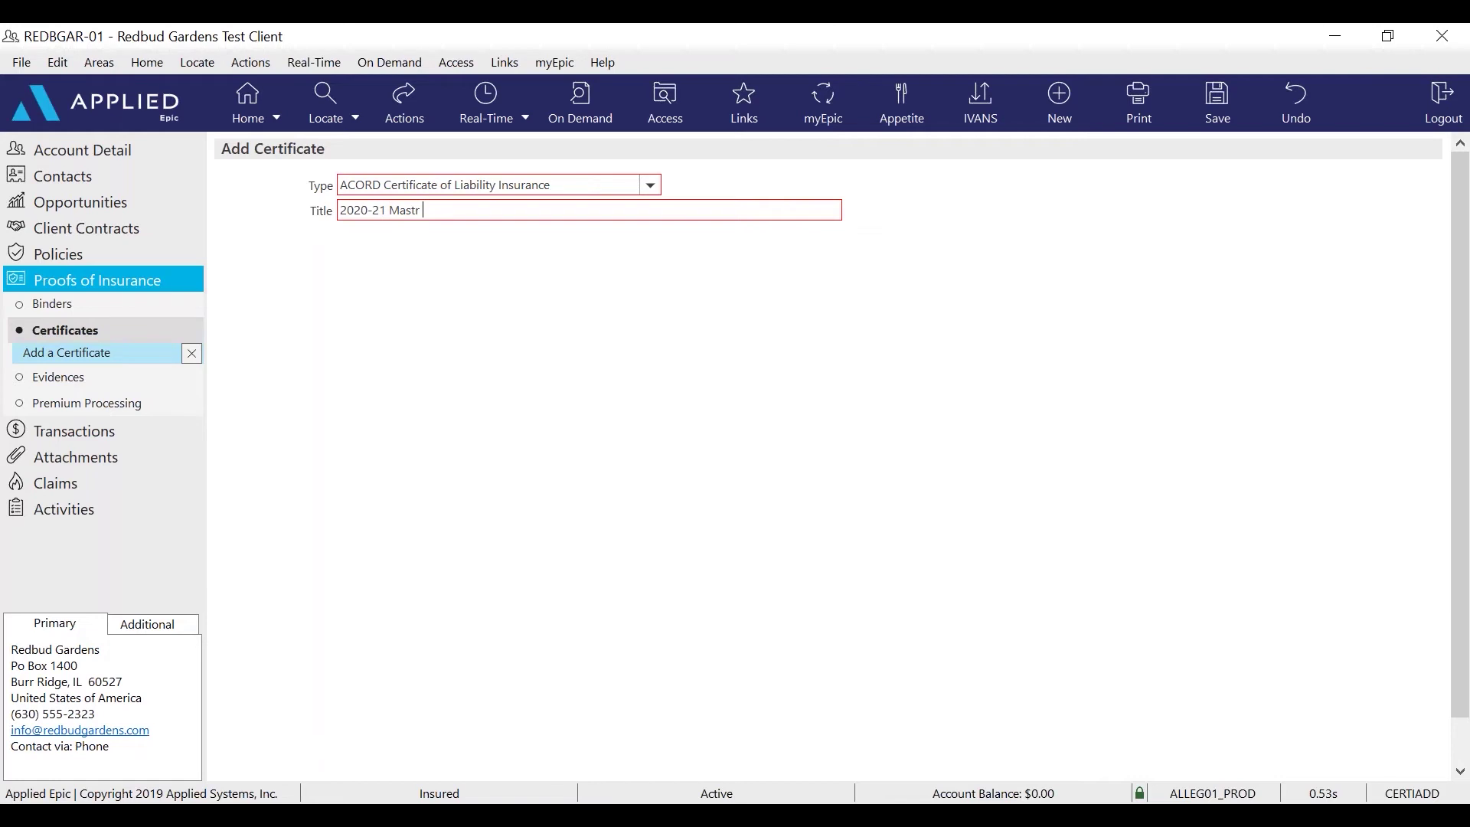
text(ter Certificate)
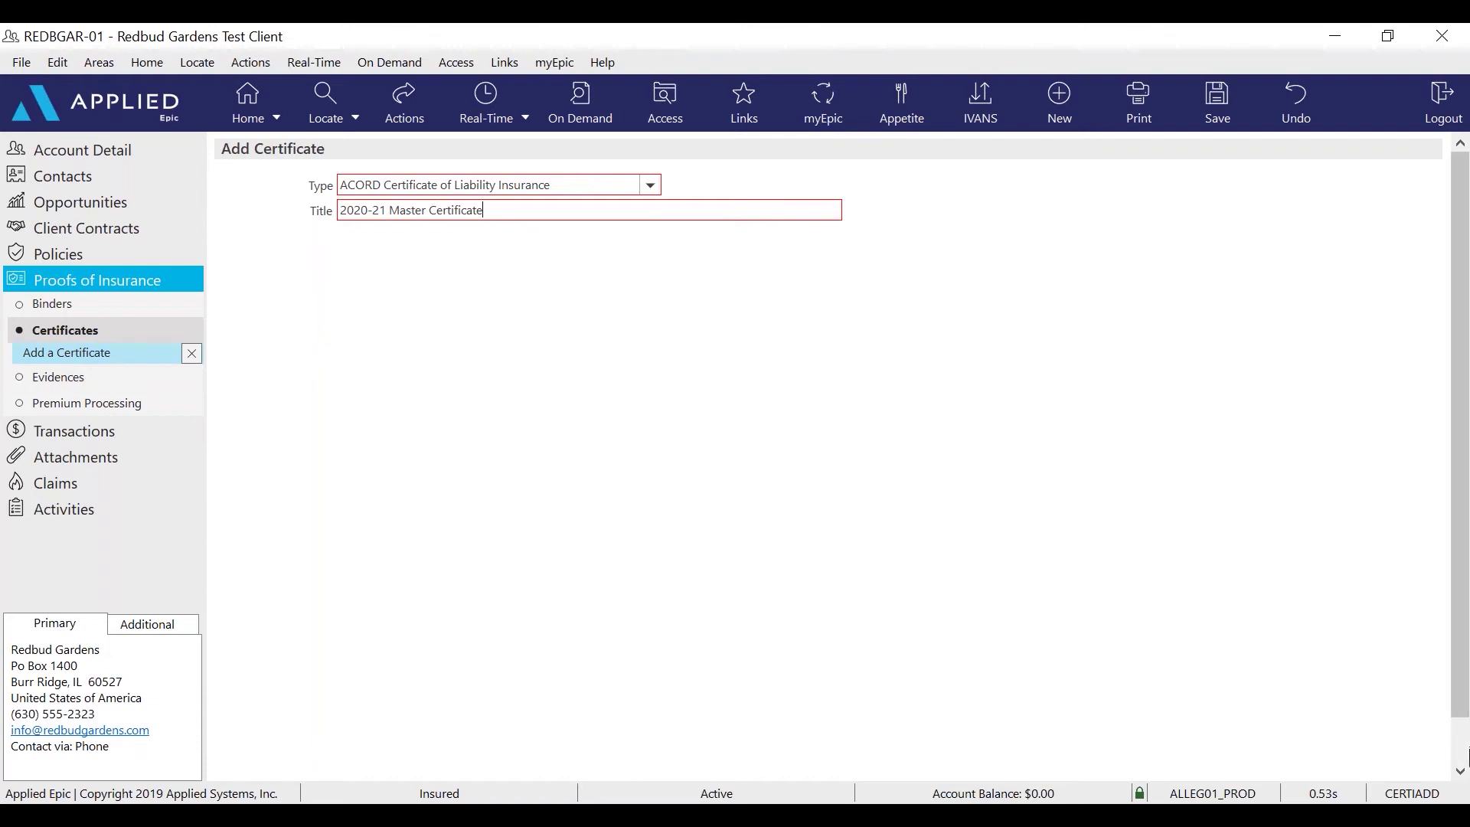
scroll(1156, 793, down, 1)
click(1120, 762)
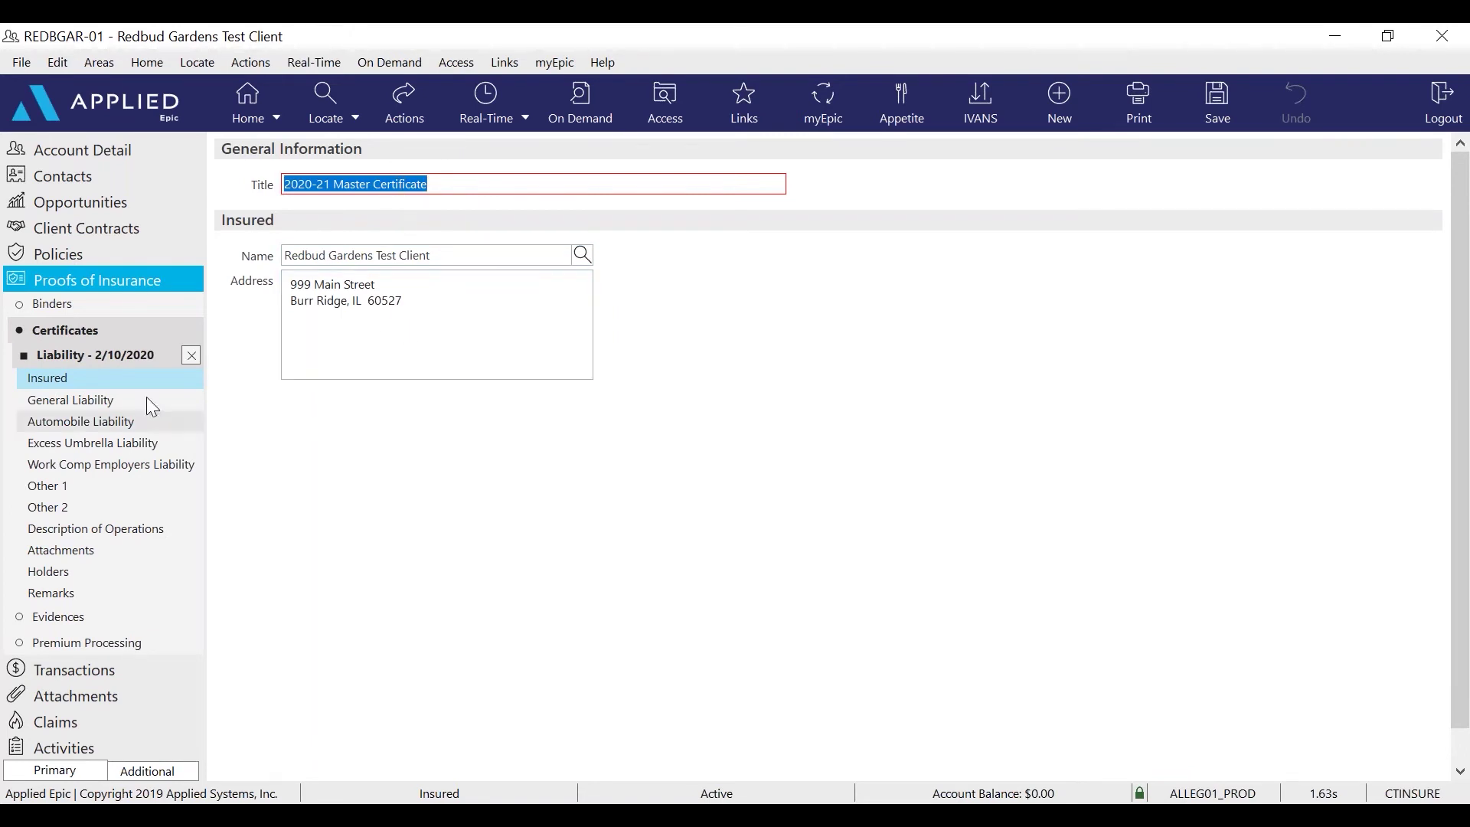
Add default General Liability template '2020-21 GL' based on the 6/26/2020 GL-S renewal line
click(104, 399)
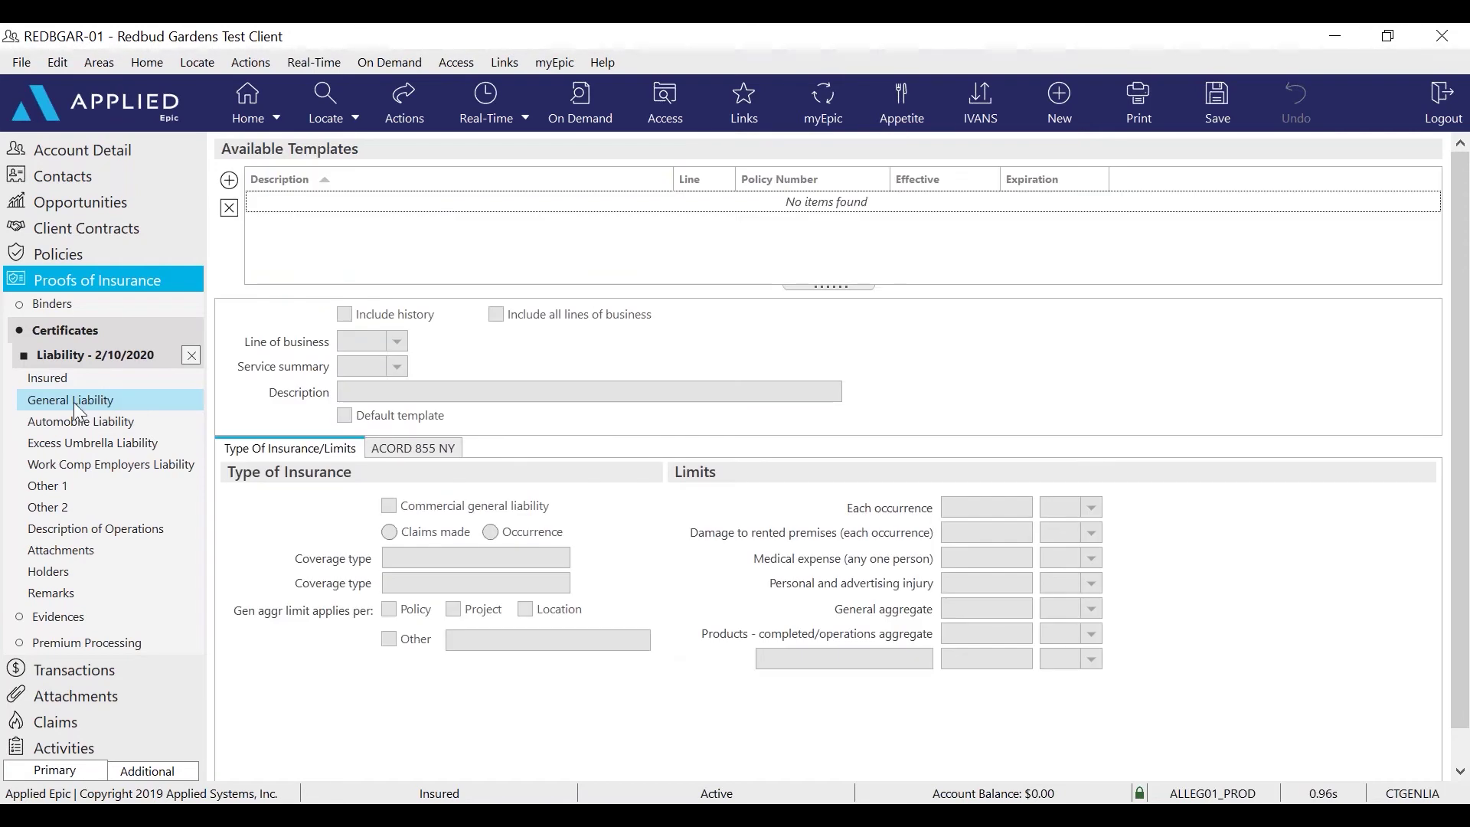
click(230, 180)
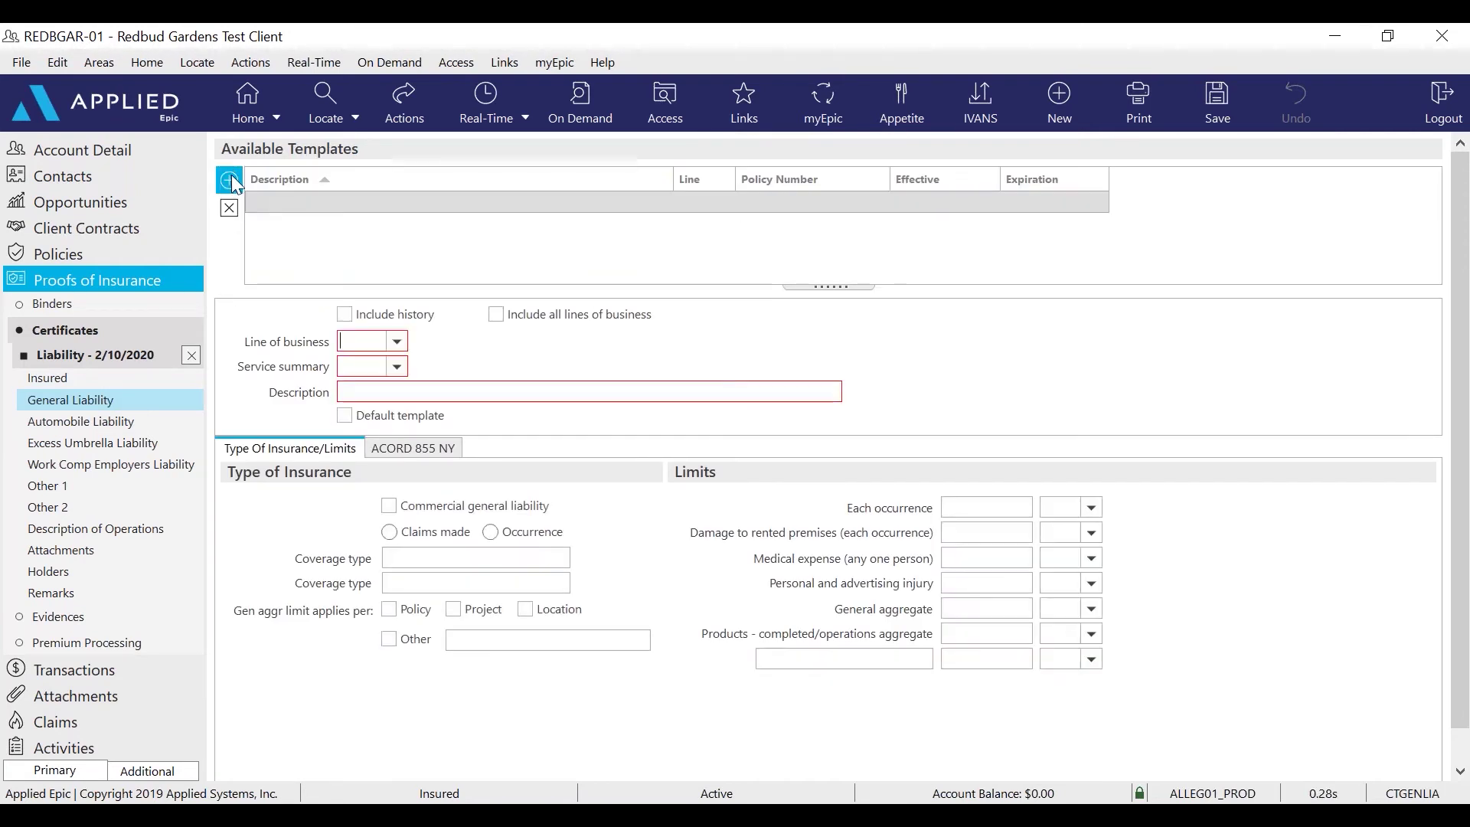
click(398, 342)
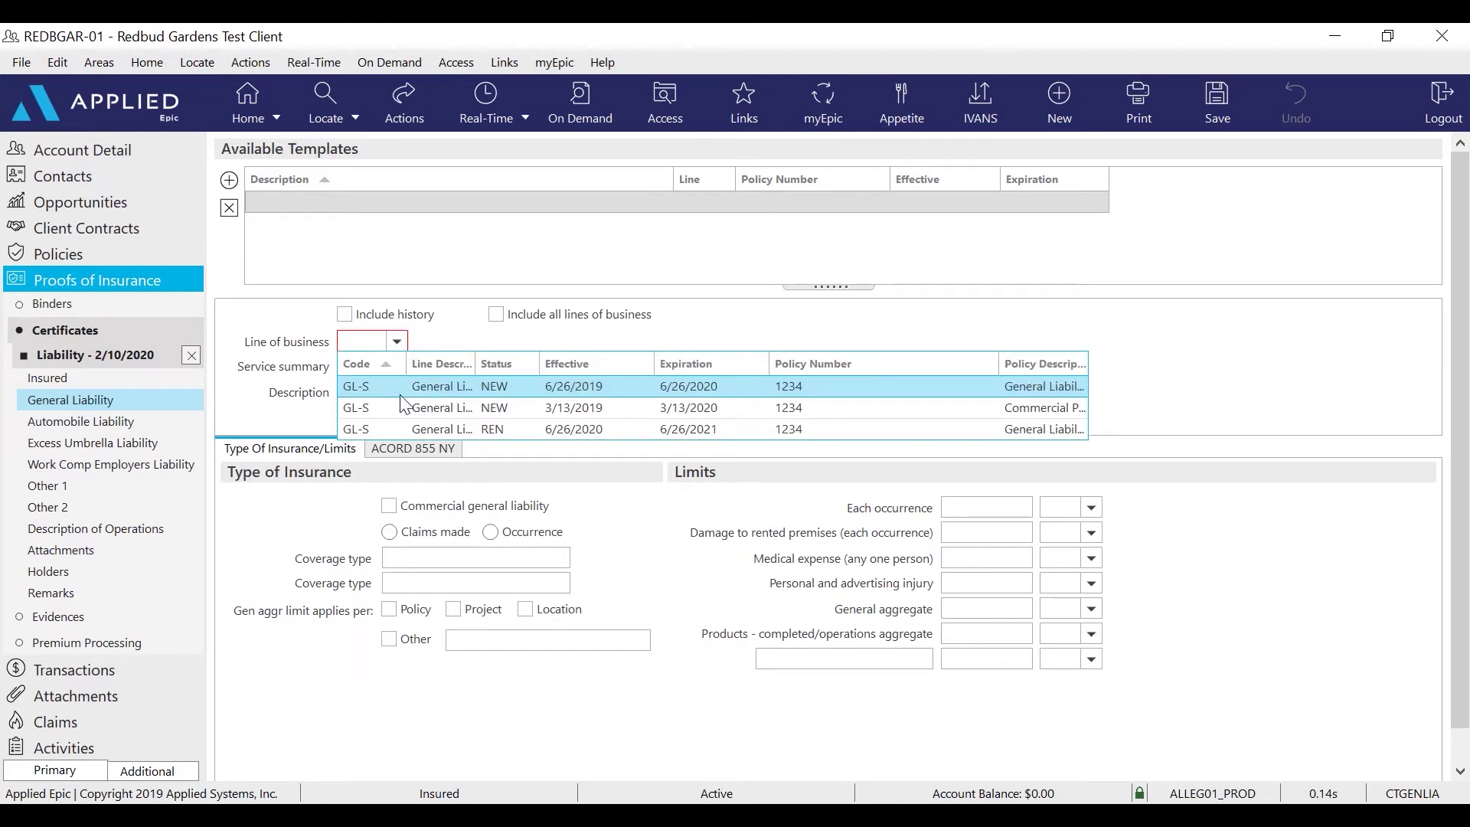
click(751, 429)
click(382, 392)
text(2020)
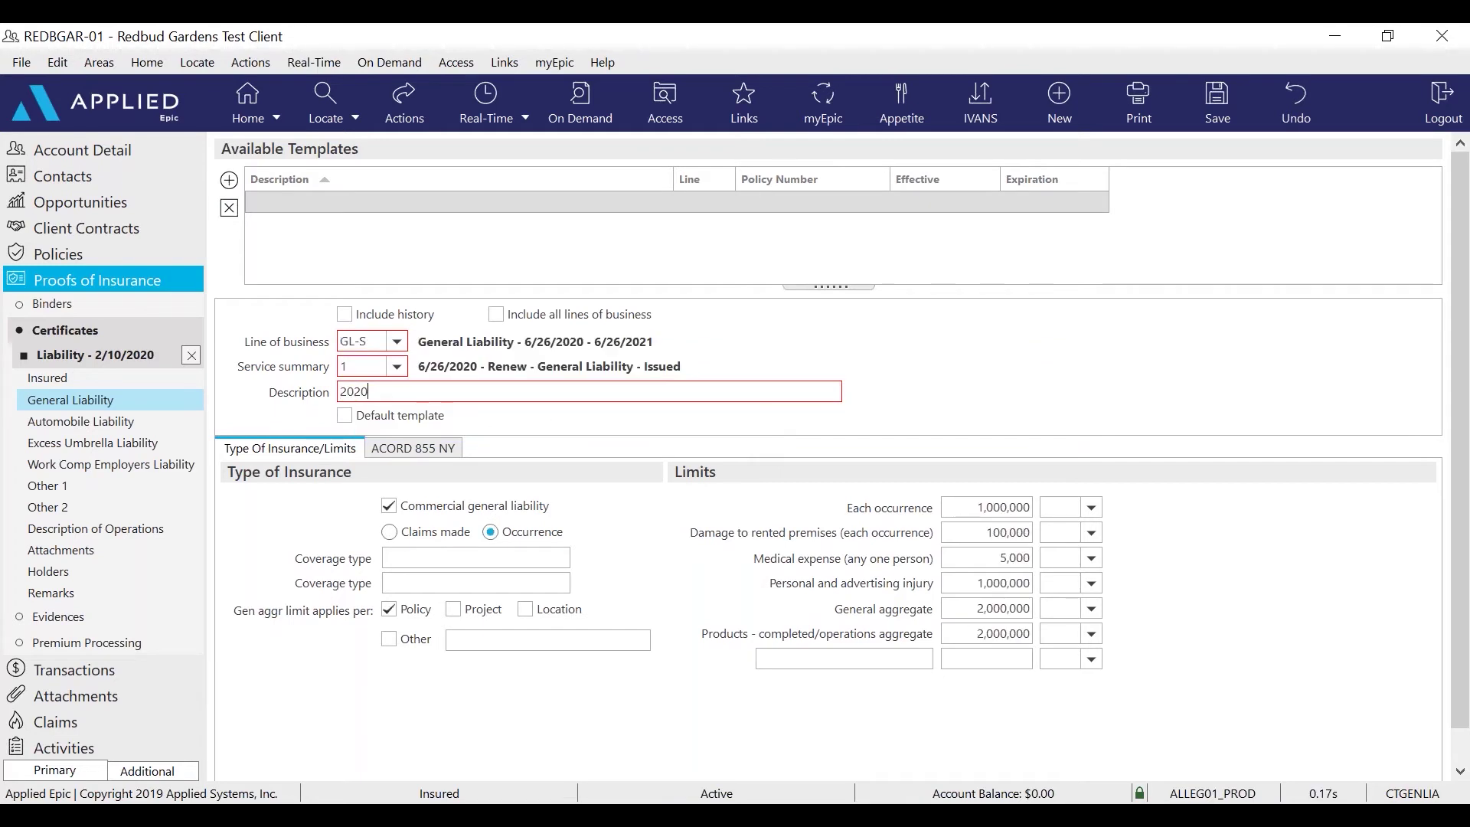
text(-21 GL)
click(346, 417)
click(75, 464)
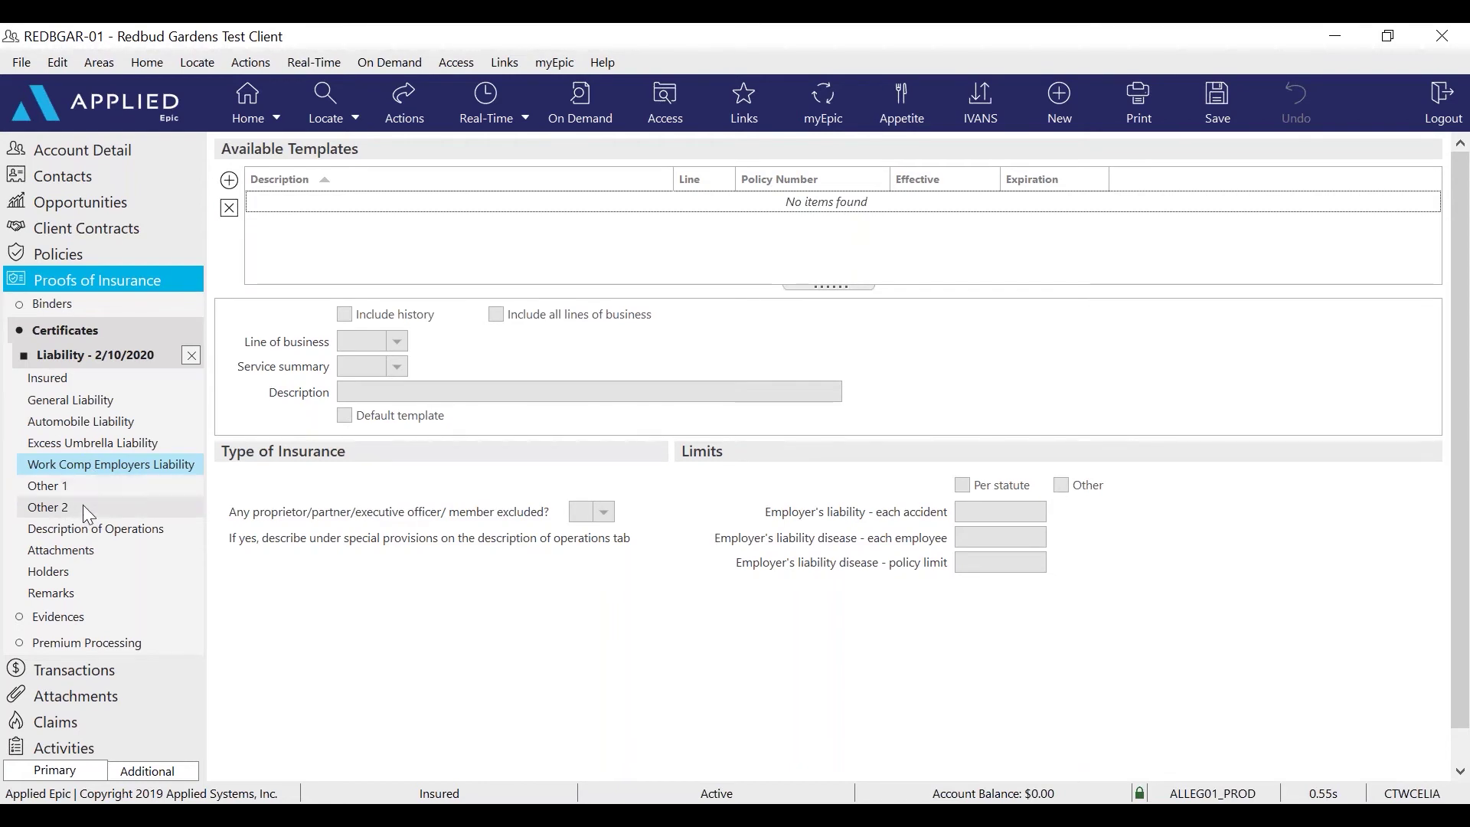
Add default workers' comp template '2020-21 WC' from the WCOC line, with excluded members set to No
click(229, 180)
click(397, 341)
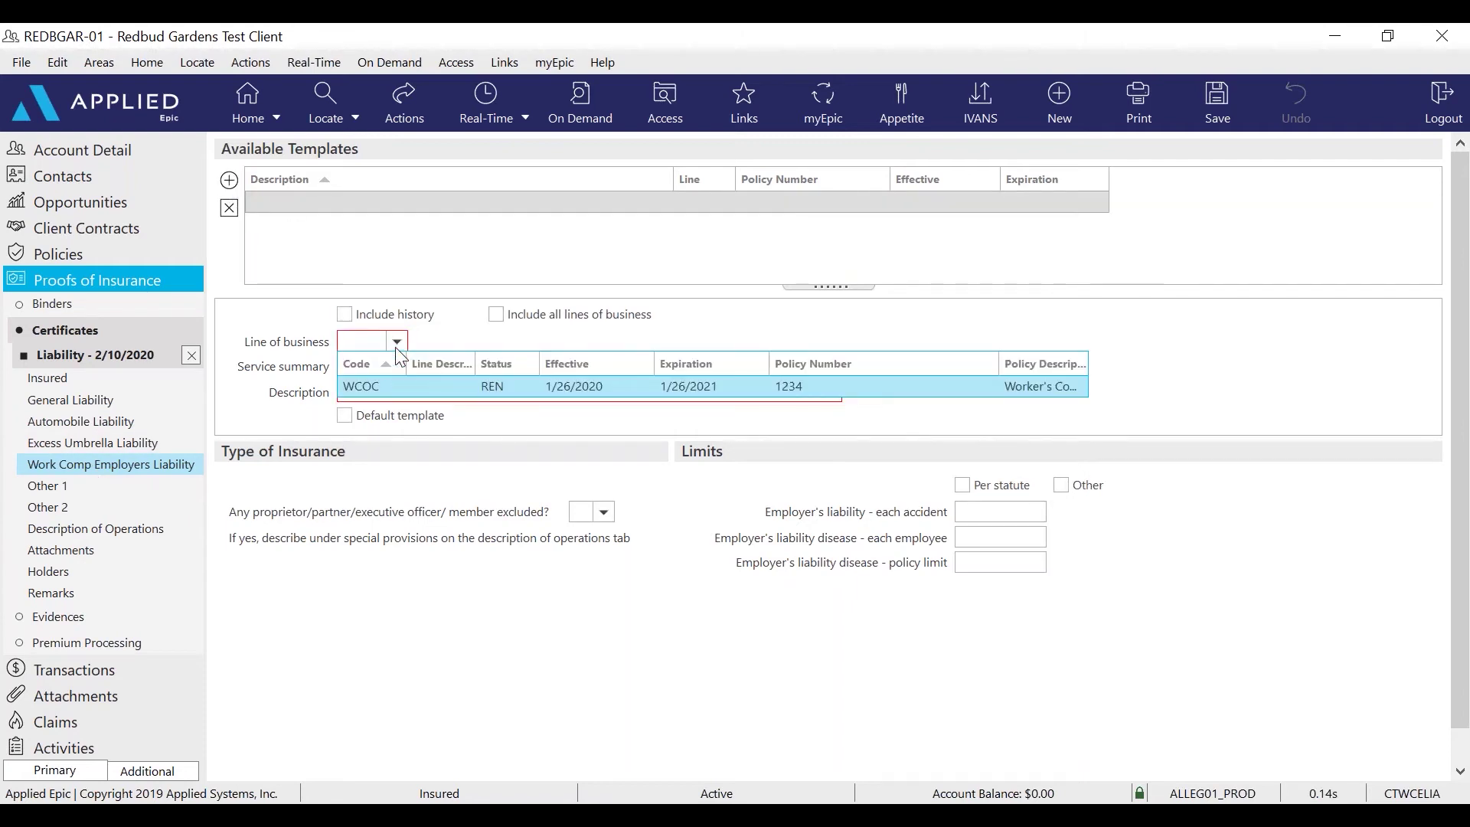
click(388, 386)
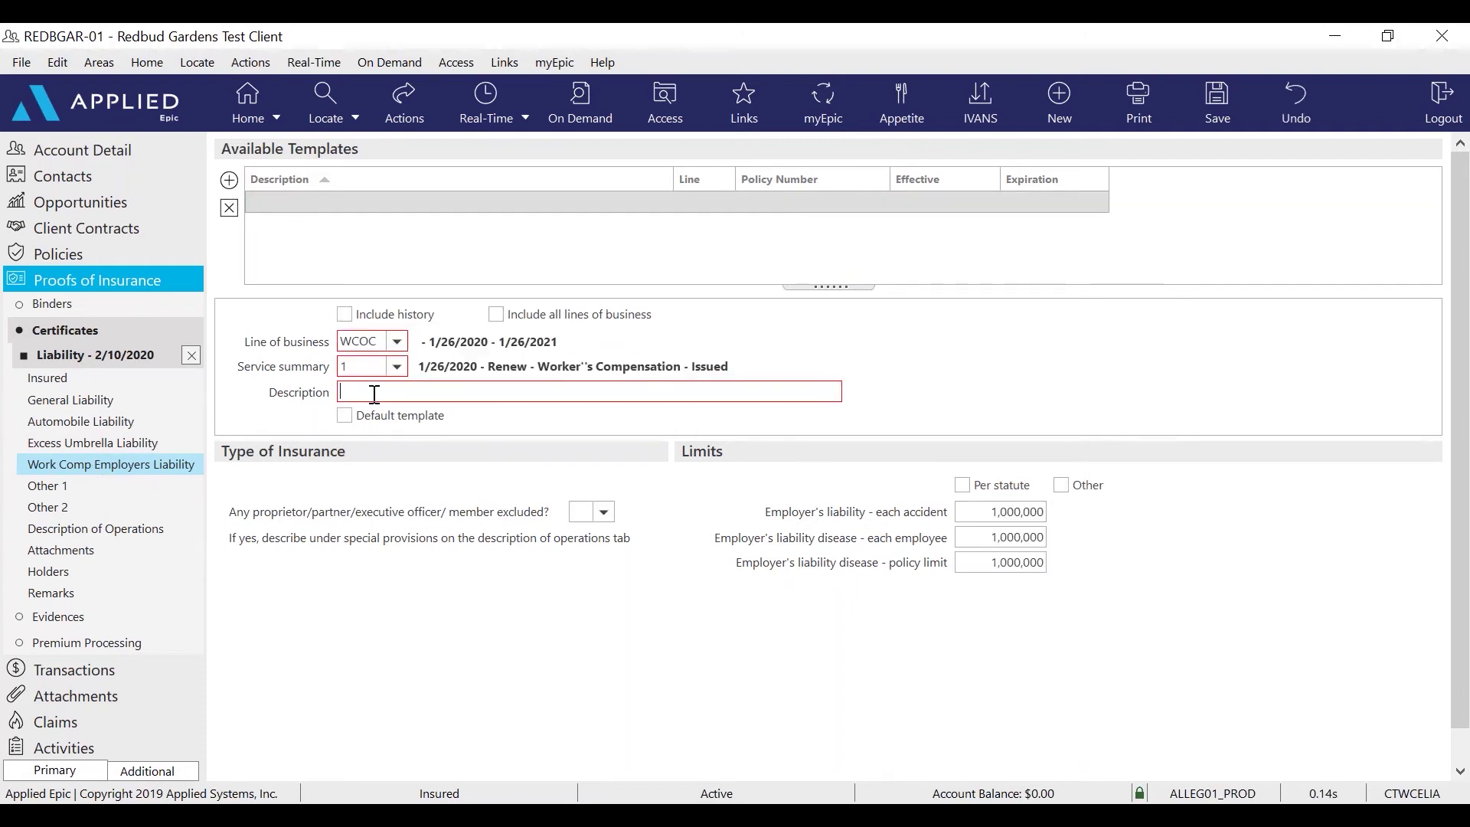
click(374, 394)
text(2020-21 WC)
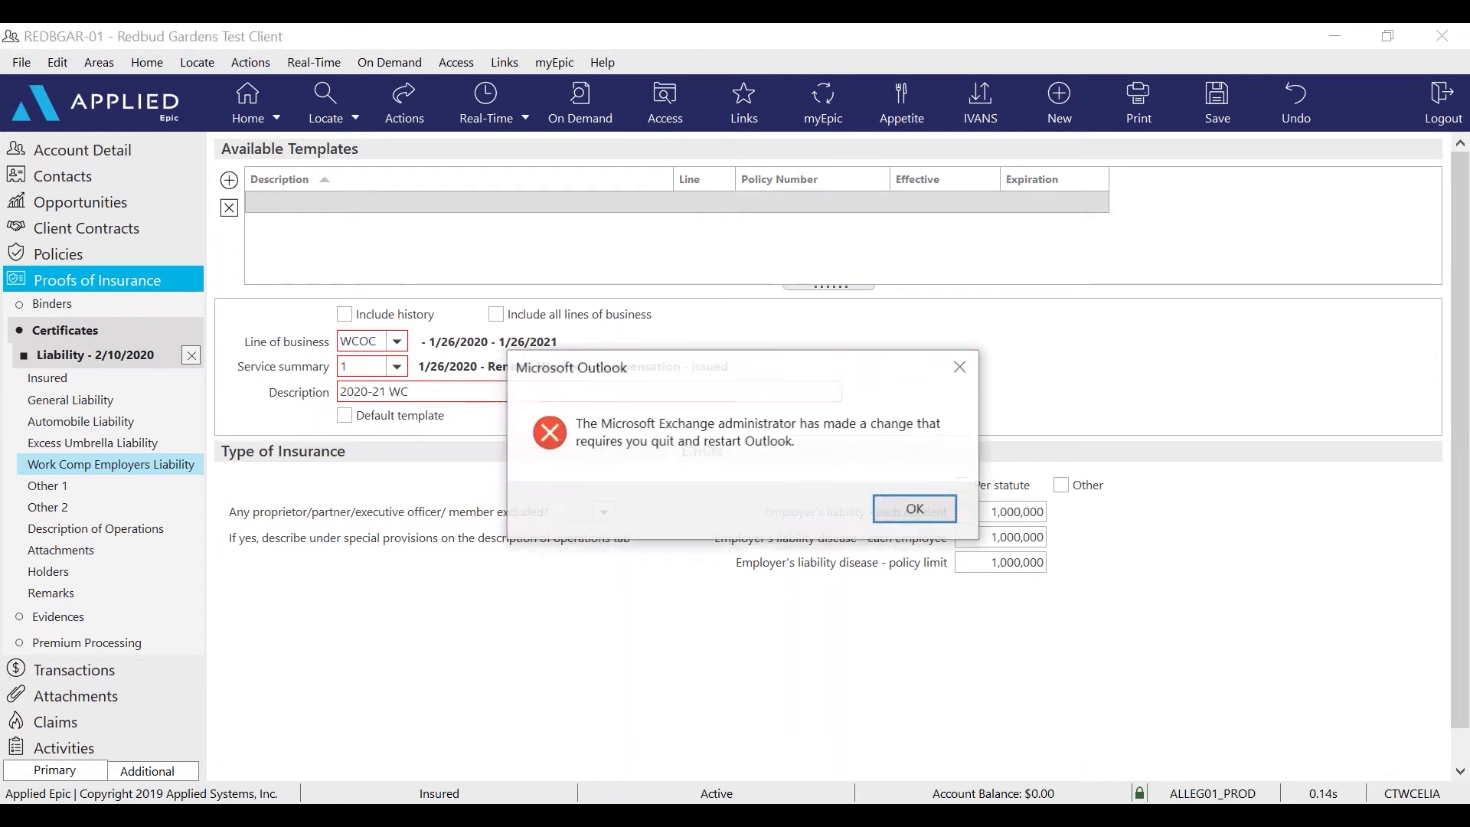
click(916, 509)
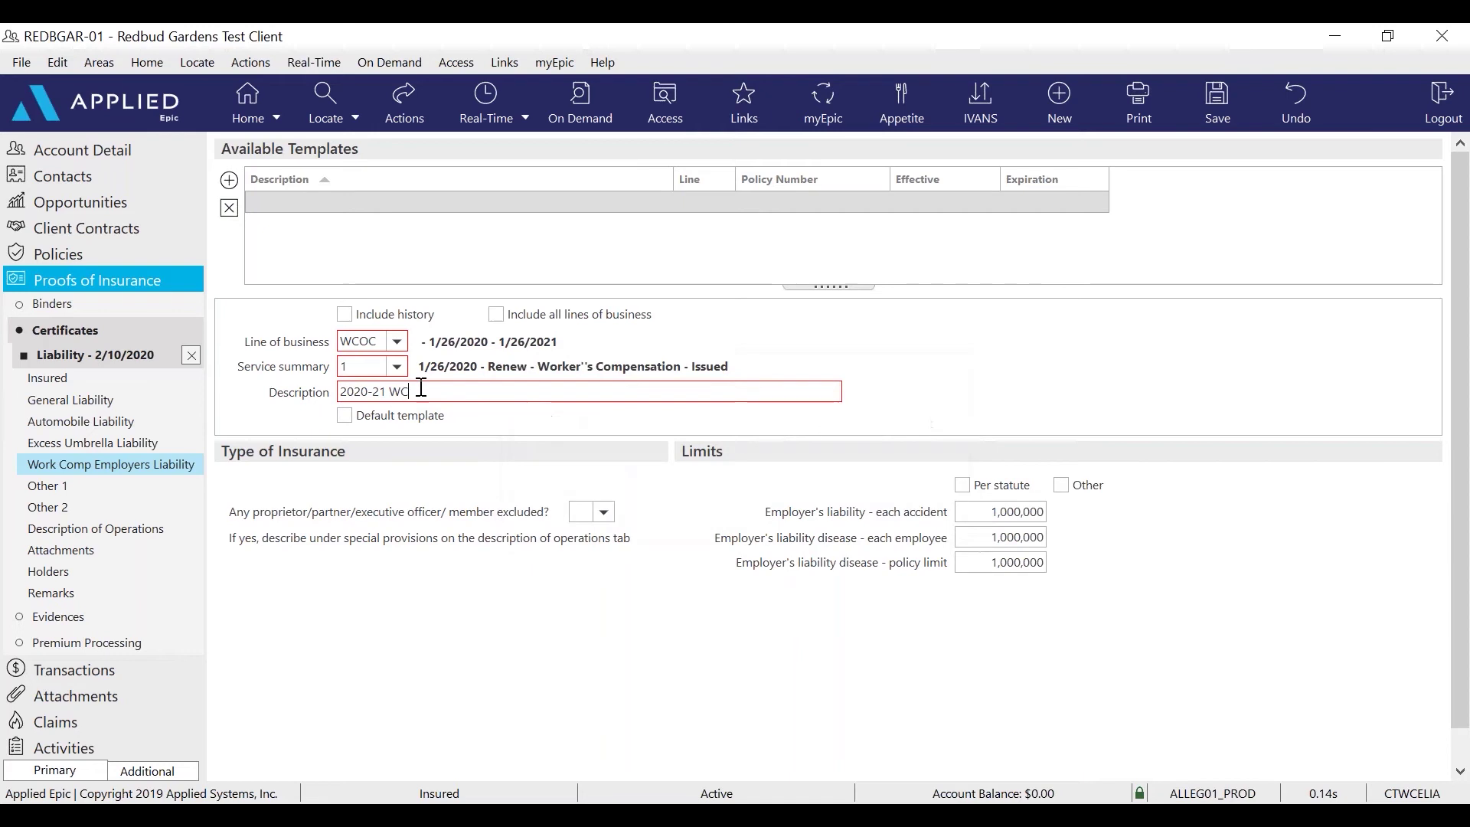
click(345, 415)
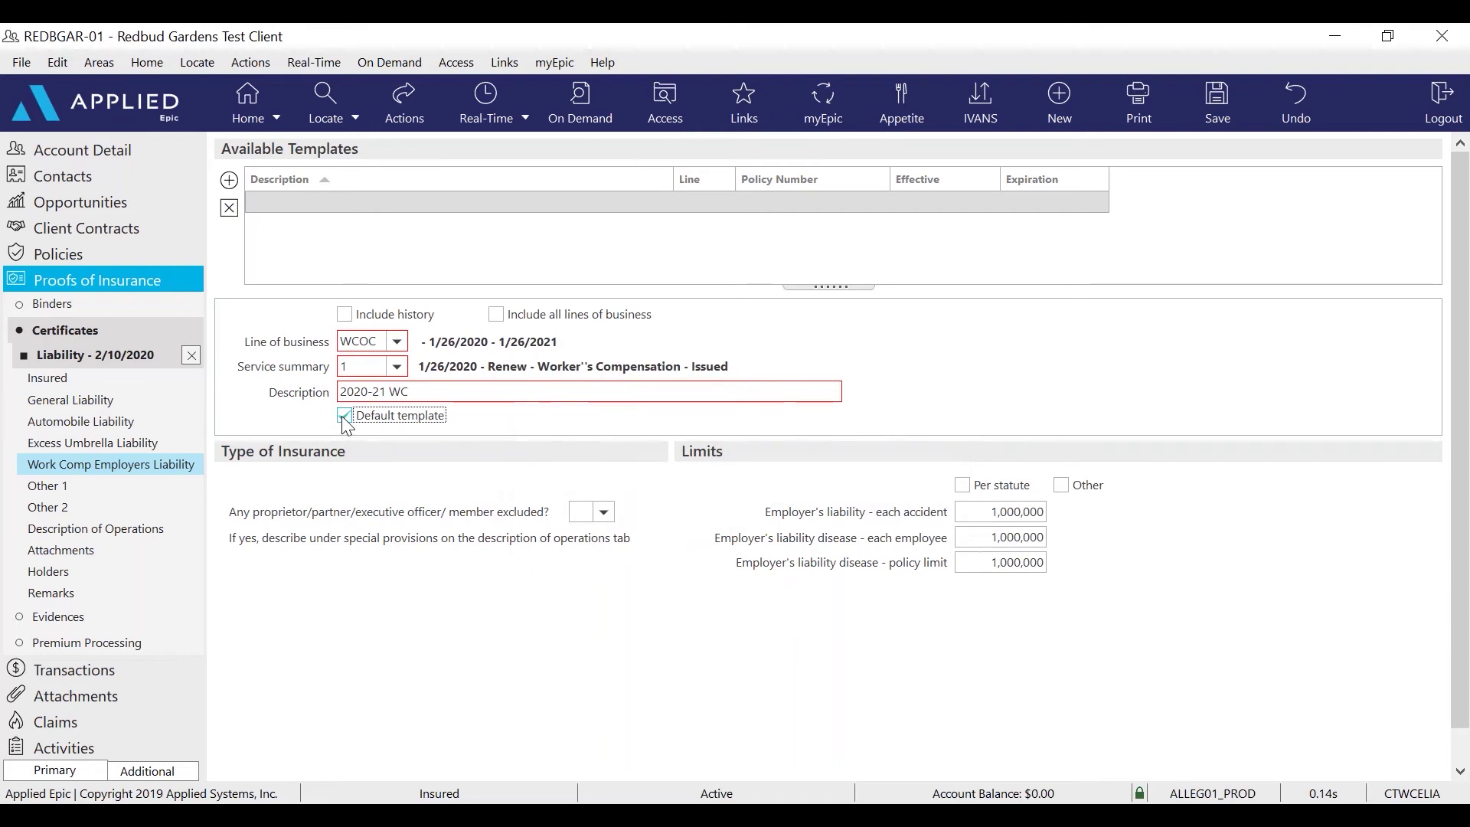
click(604, 513)
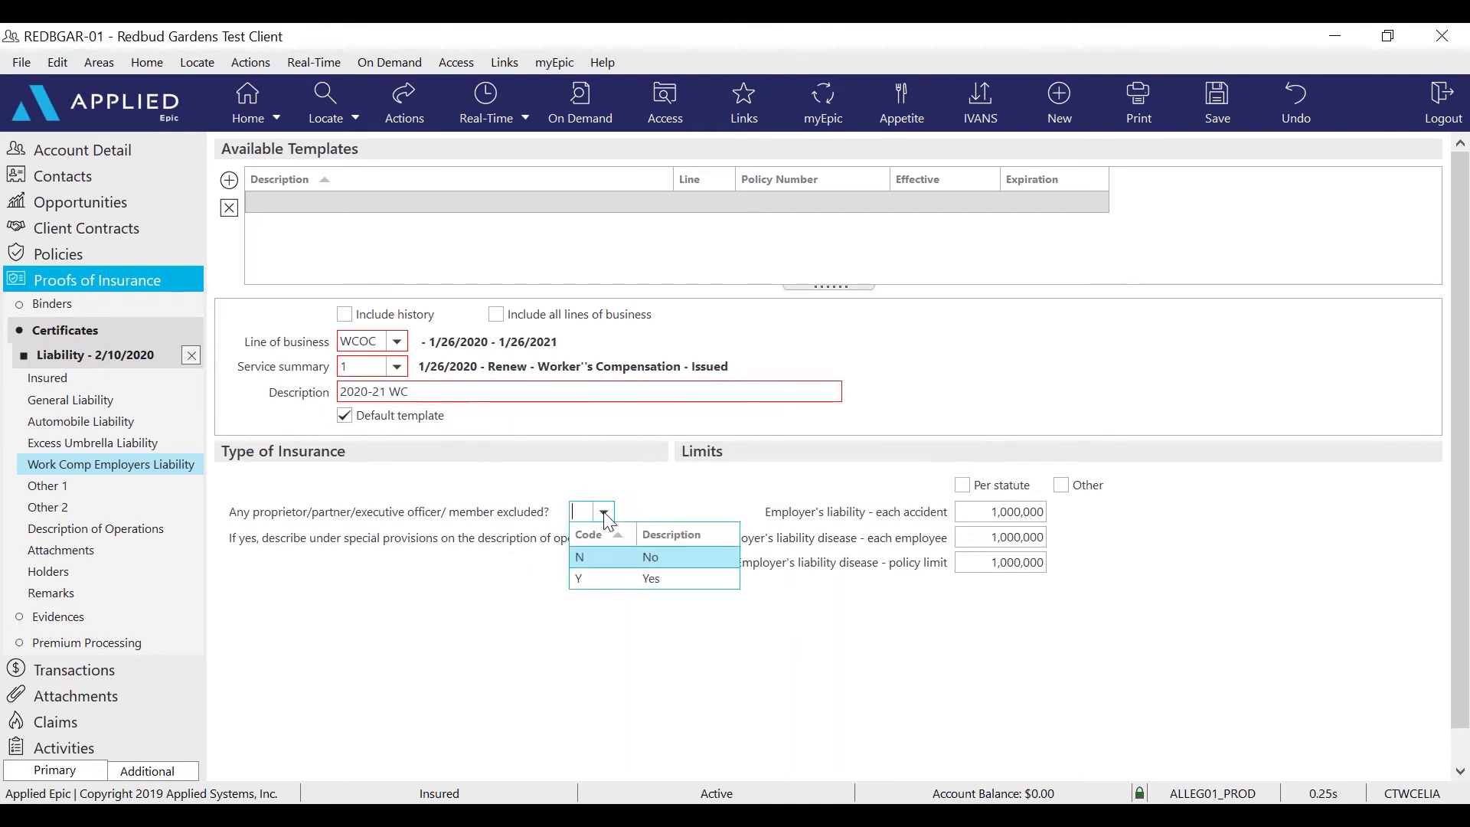
click(613, 564)
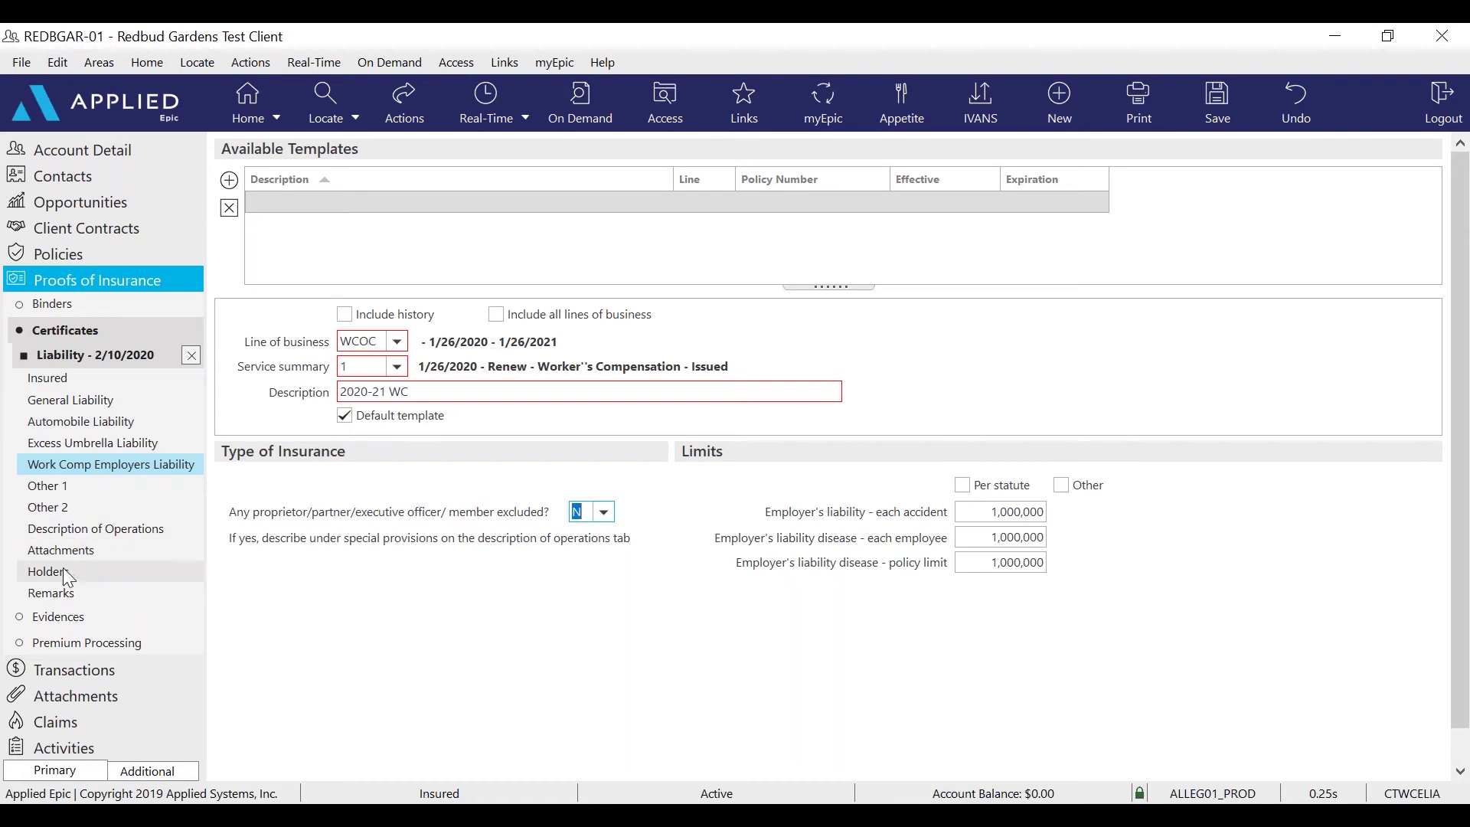
Add certificate holder Village of Crestwood with its street address, city, state and ZIP code
click(36, 573)
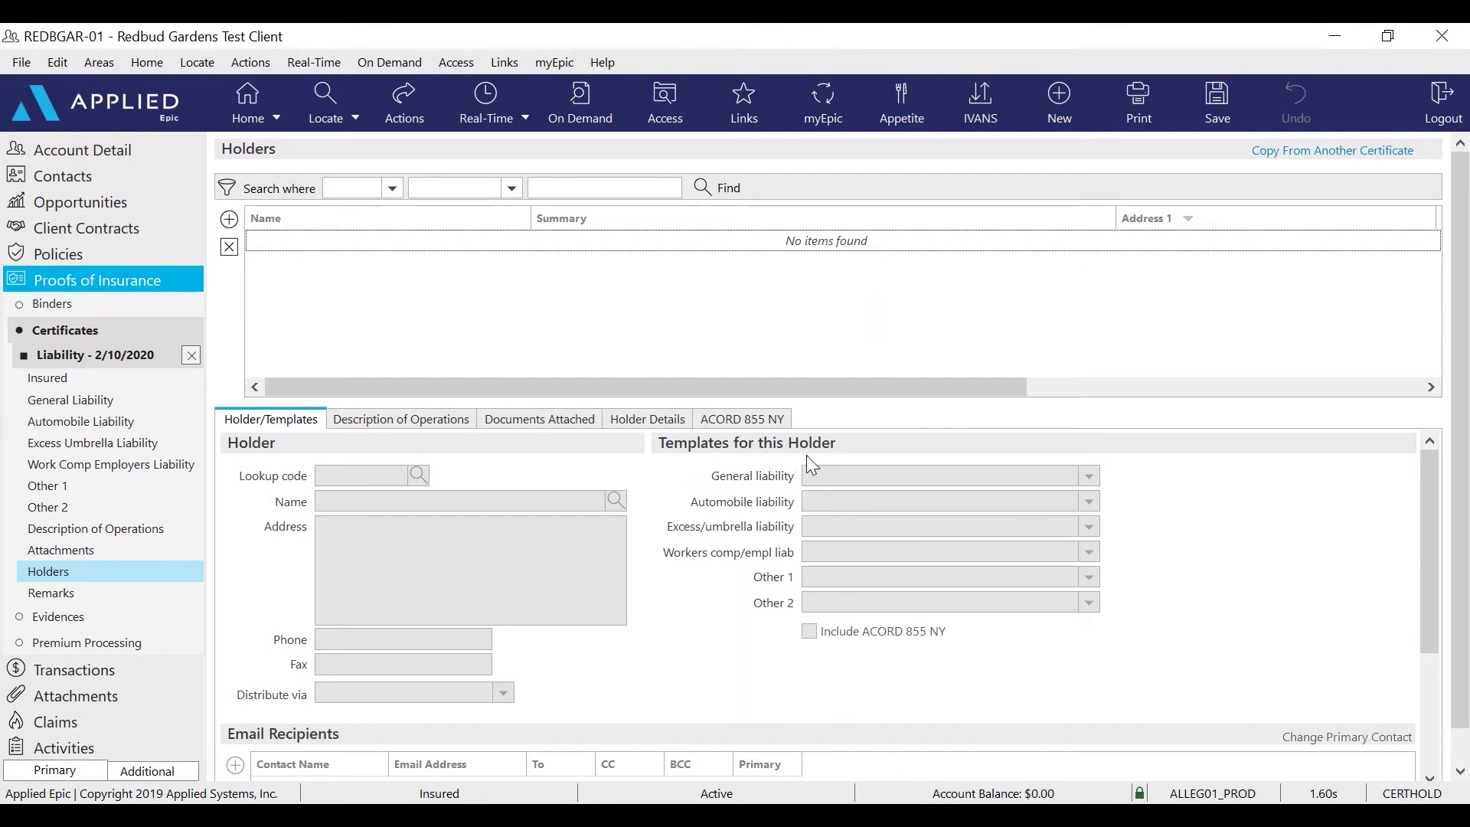
click(230, 221)
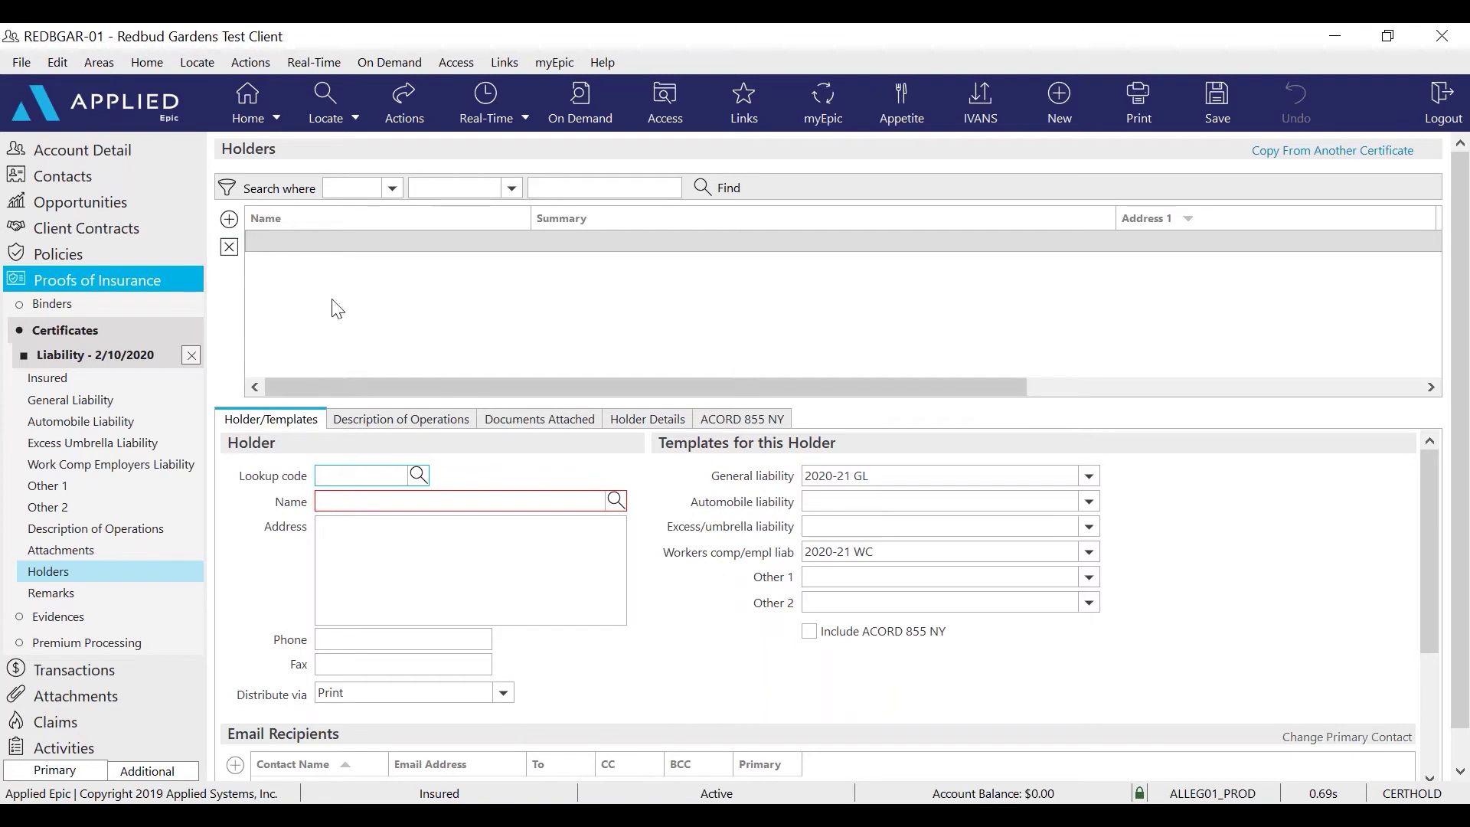
click(351, 501)
text(Village of Crestwood)
key(Tab)
text(100 Tower Drive)
key(Tab)
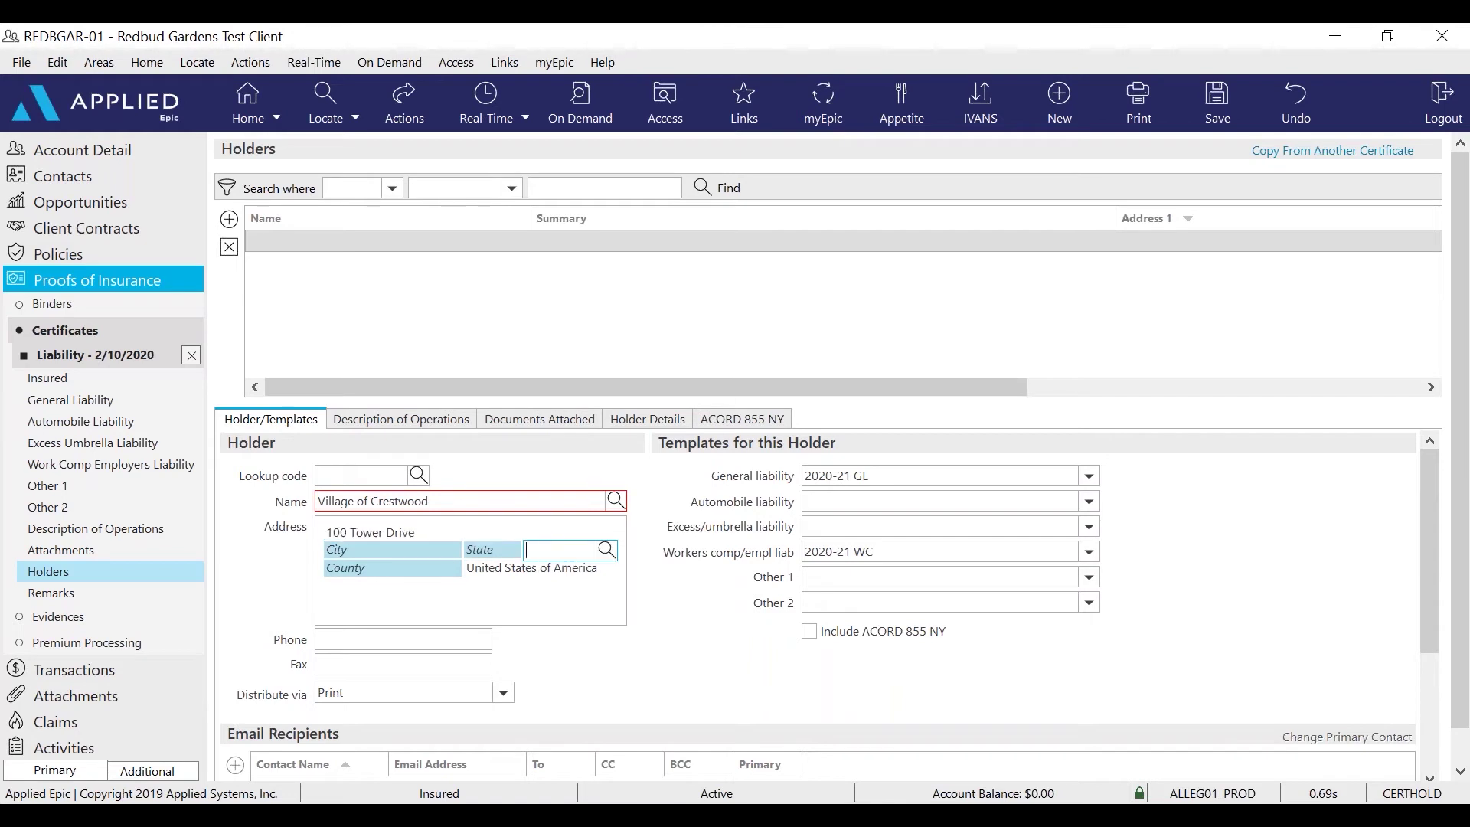
text(60418)
key(Tab)
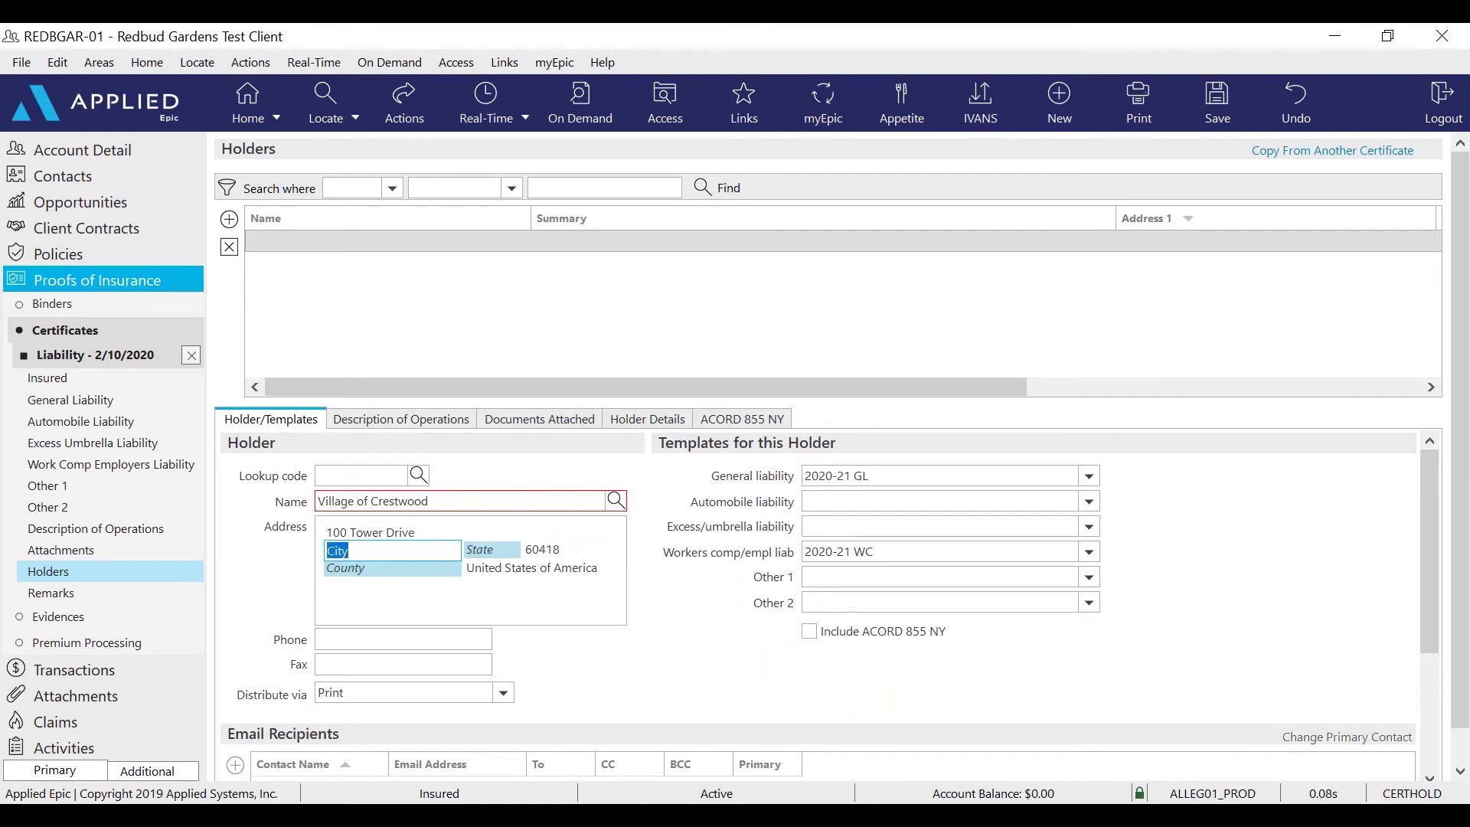
text(Crestwood)
key(Tab)
text(IL)
key(Tab)
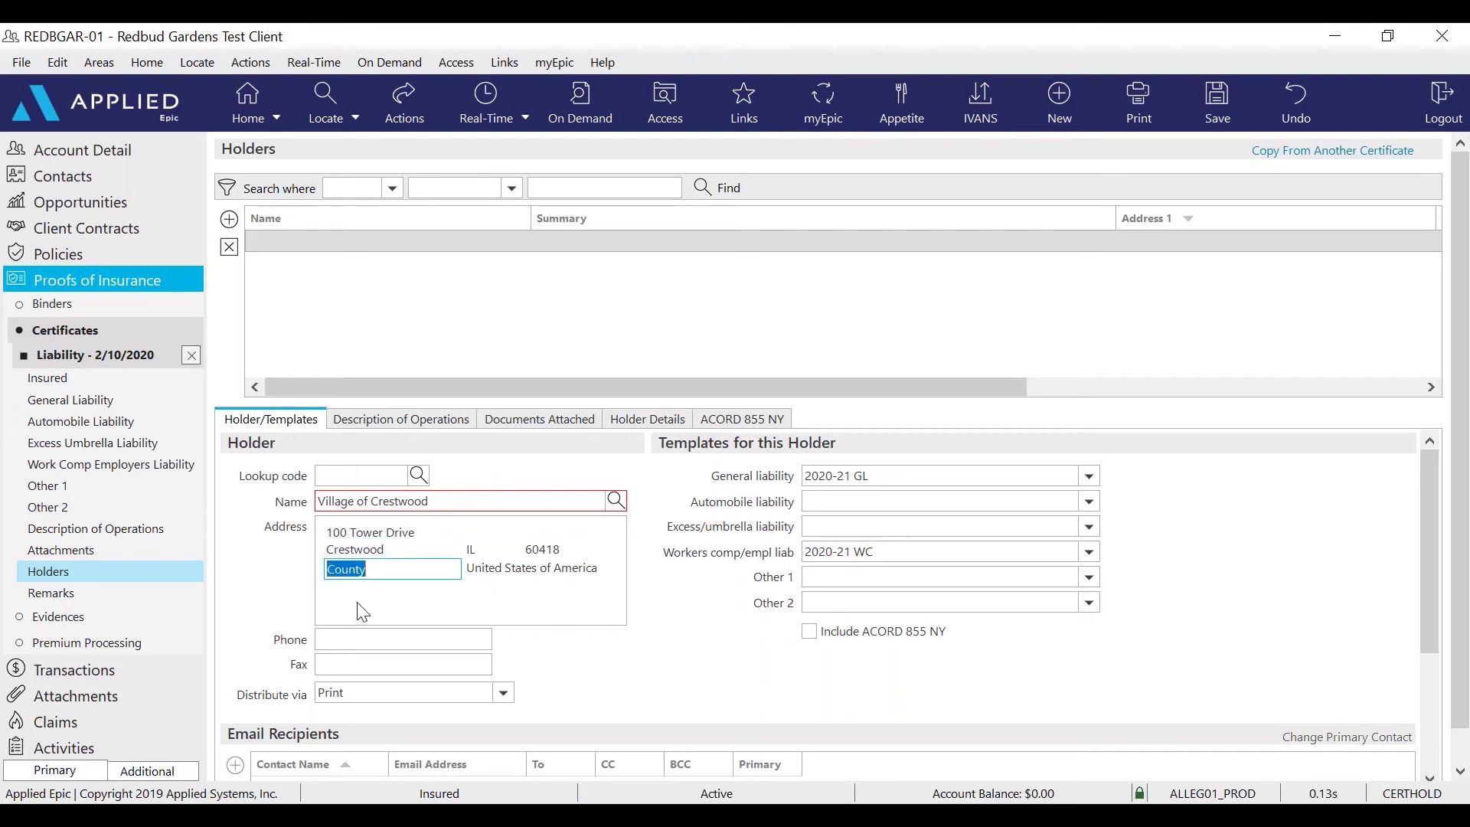
Confirm the 2020-21 GL and 2020-21 WC templates and enter the holder's phone number
click(891, 479)
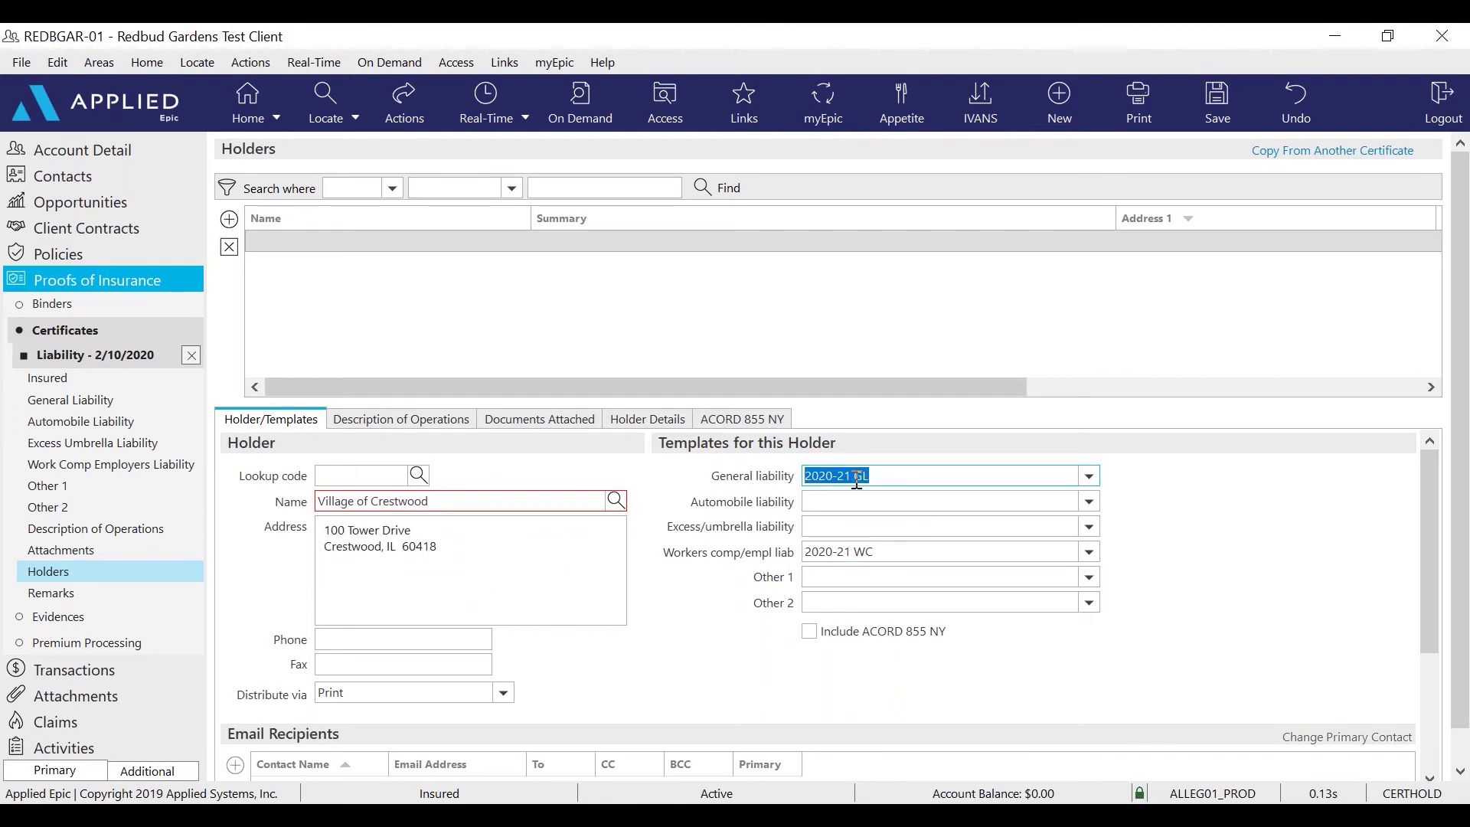
click(896, 552)
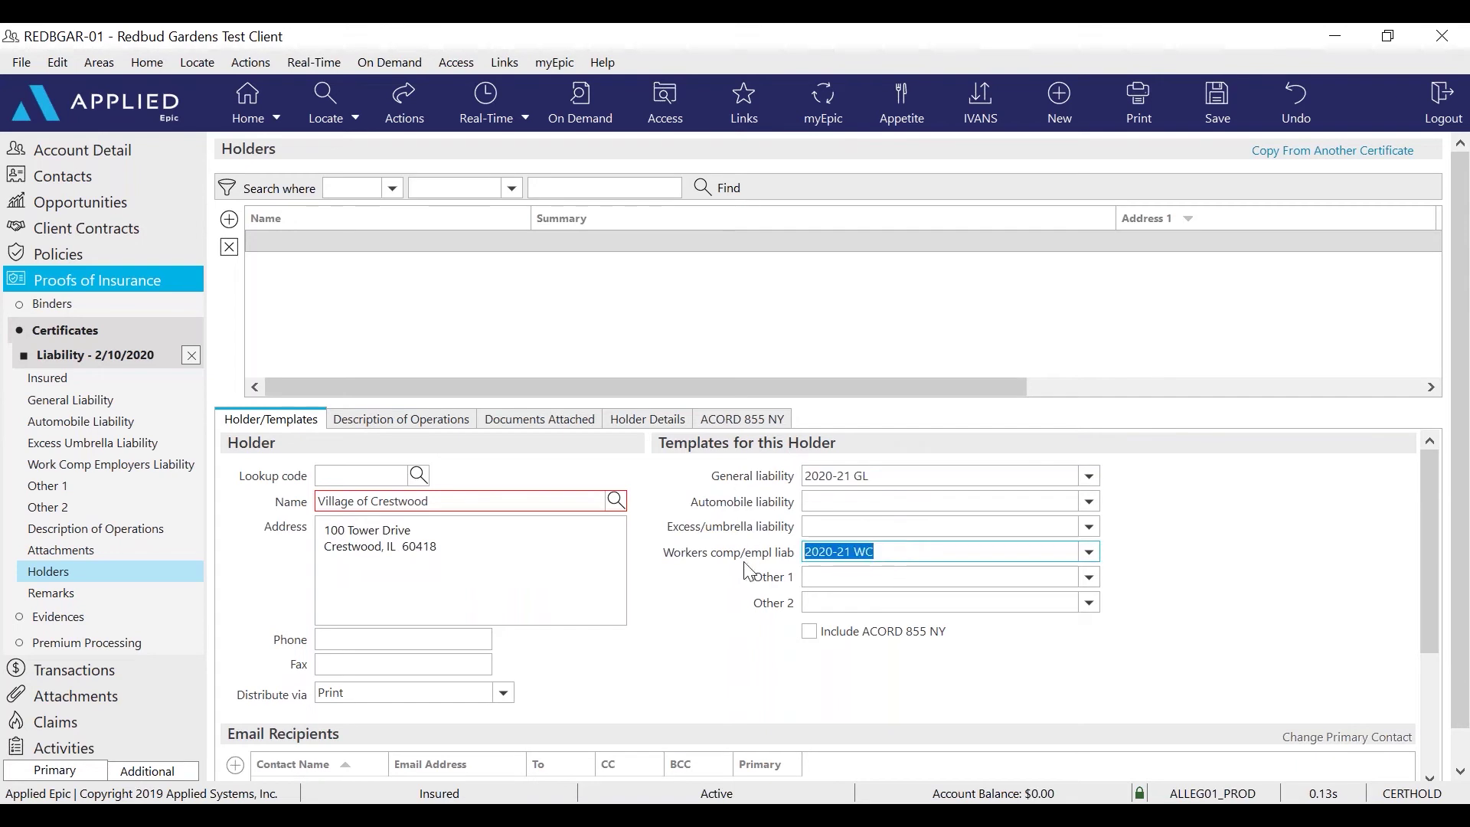
click(907, 475)
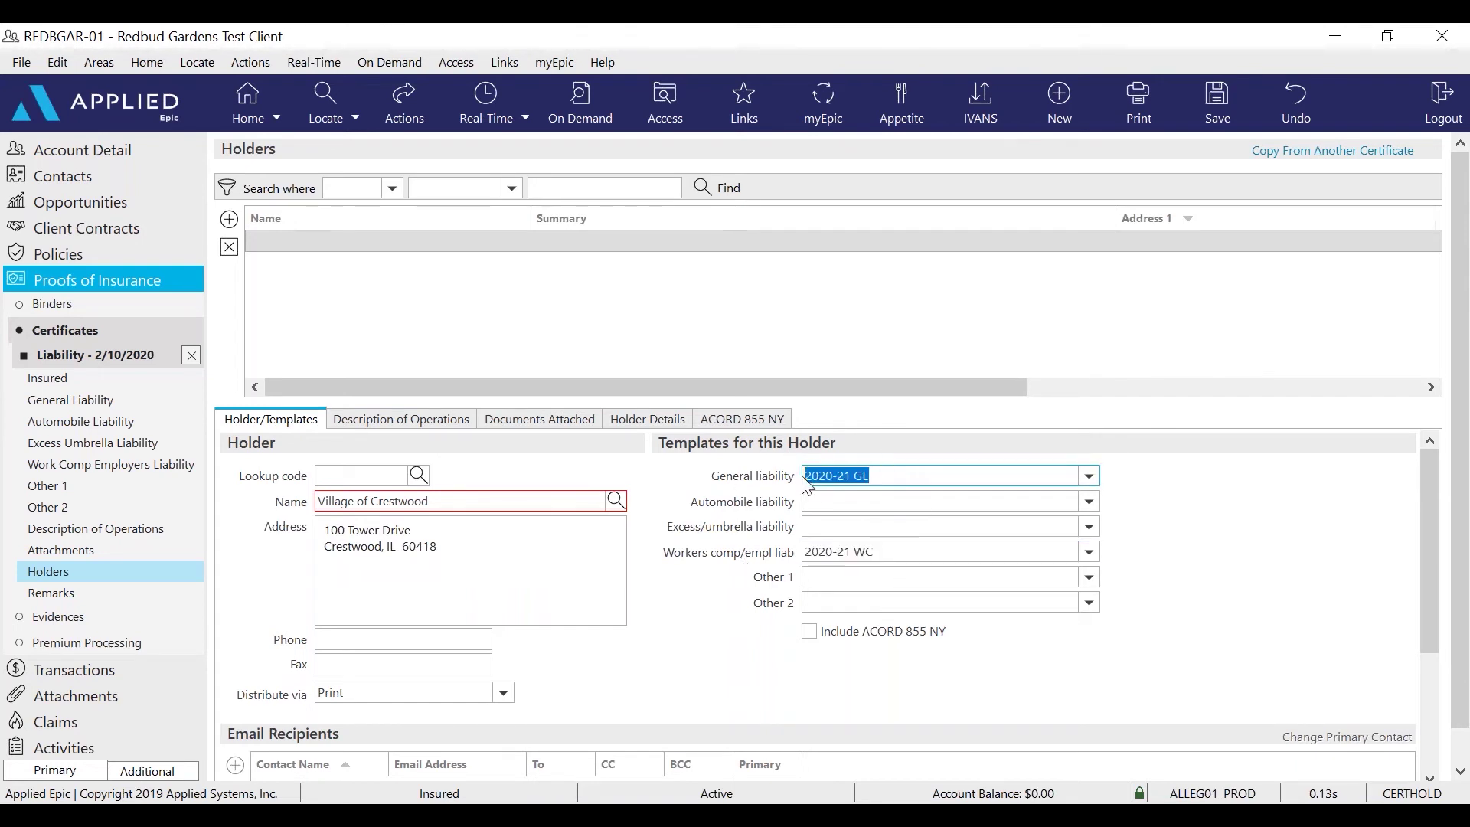
click(354, 644)
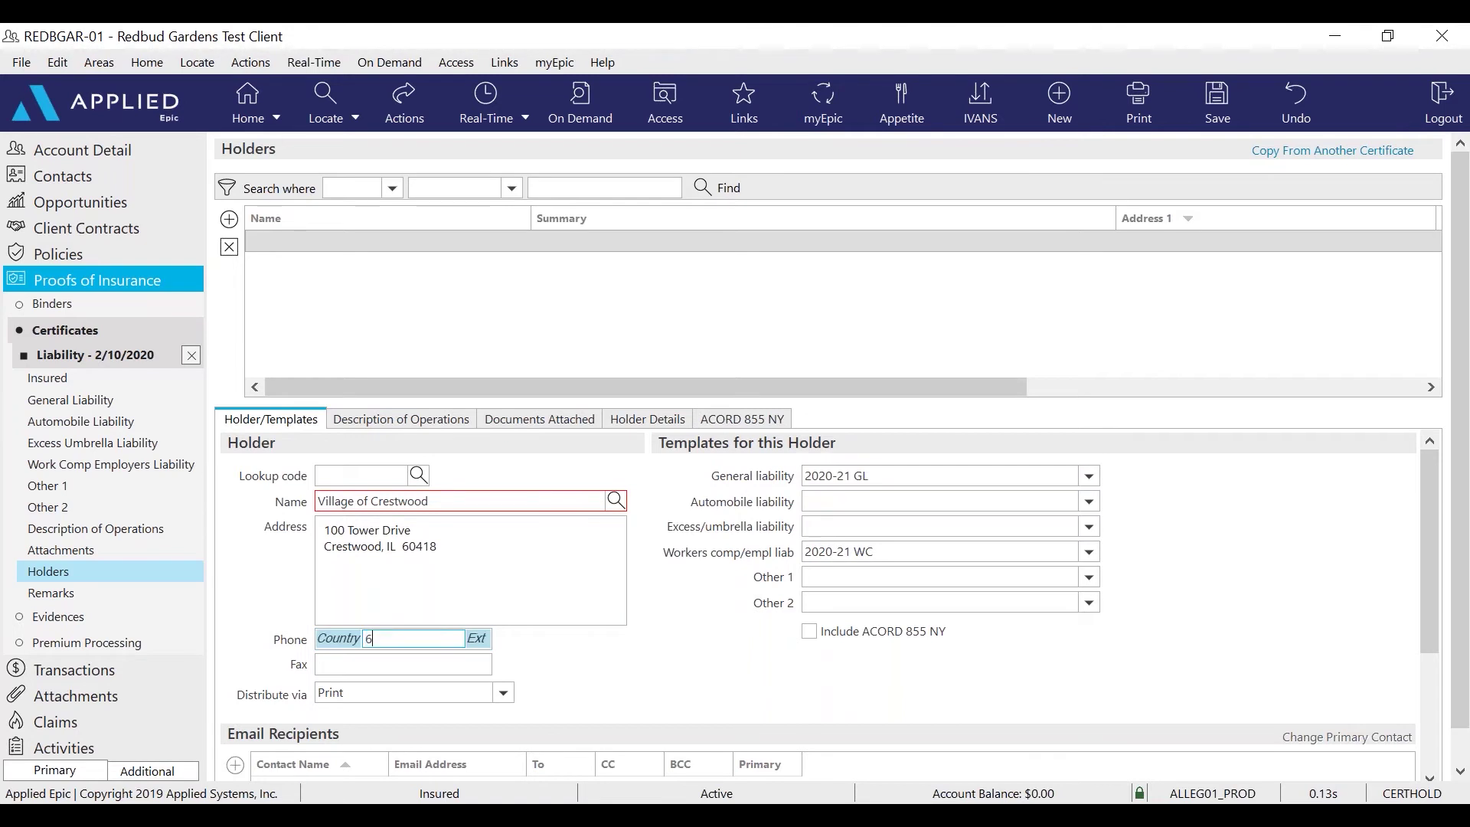
text(9084226)
key(Tab)
key(Tab)
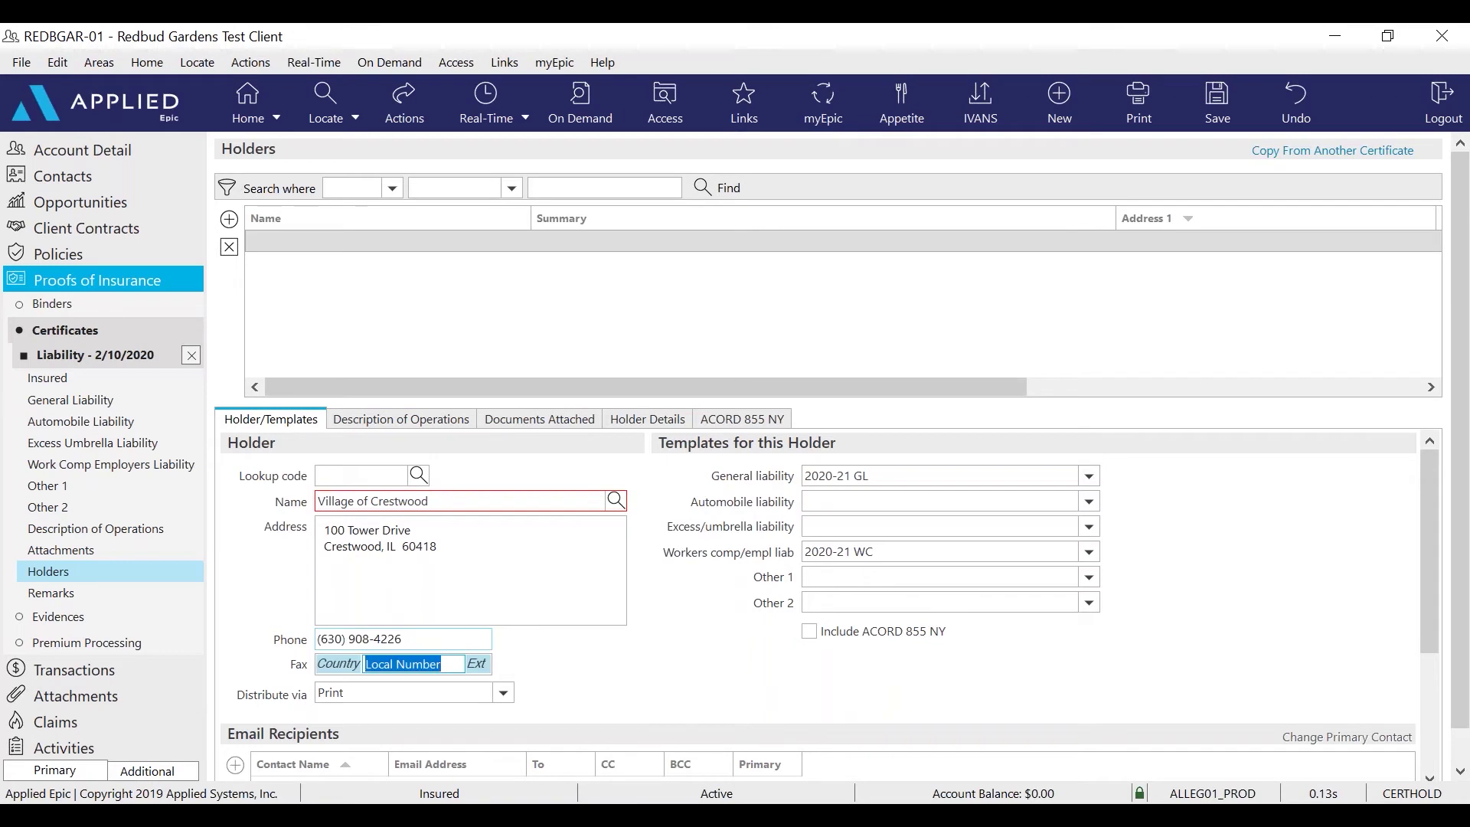
Set the holder's distribution method to Email and start adding an email recipient
scroll(574, 623, down, 2)
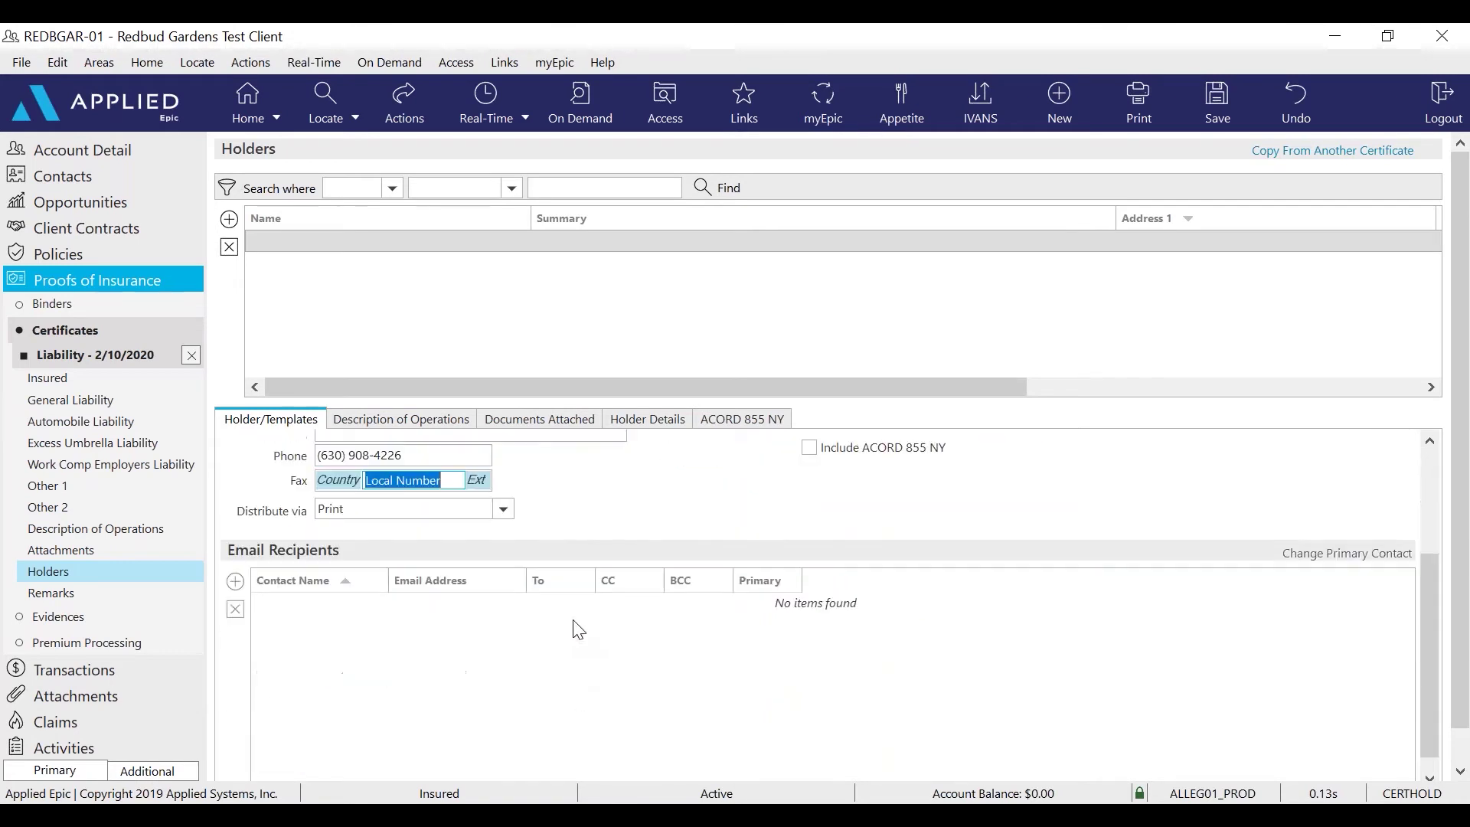
click(503, 510)
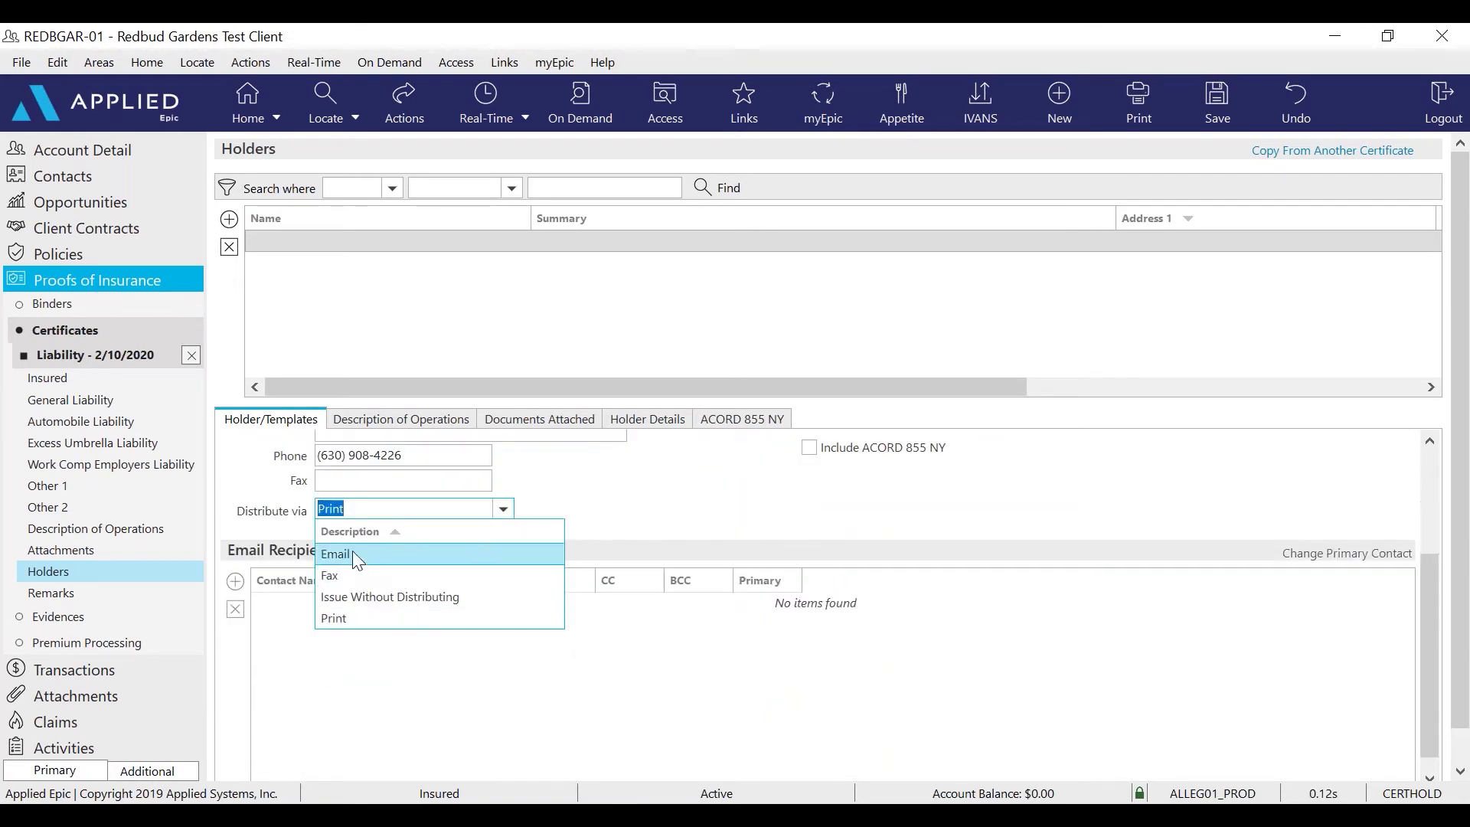
click(352, 550)
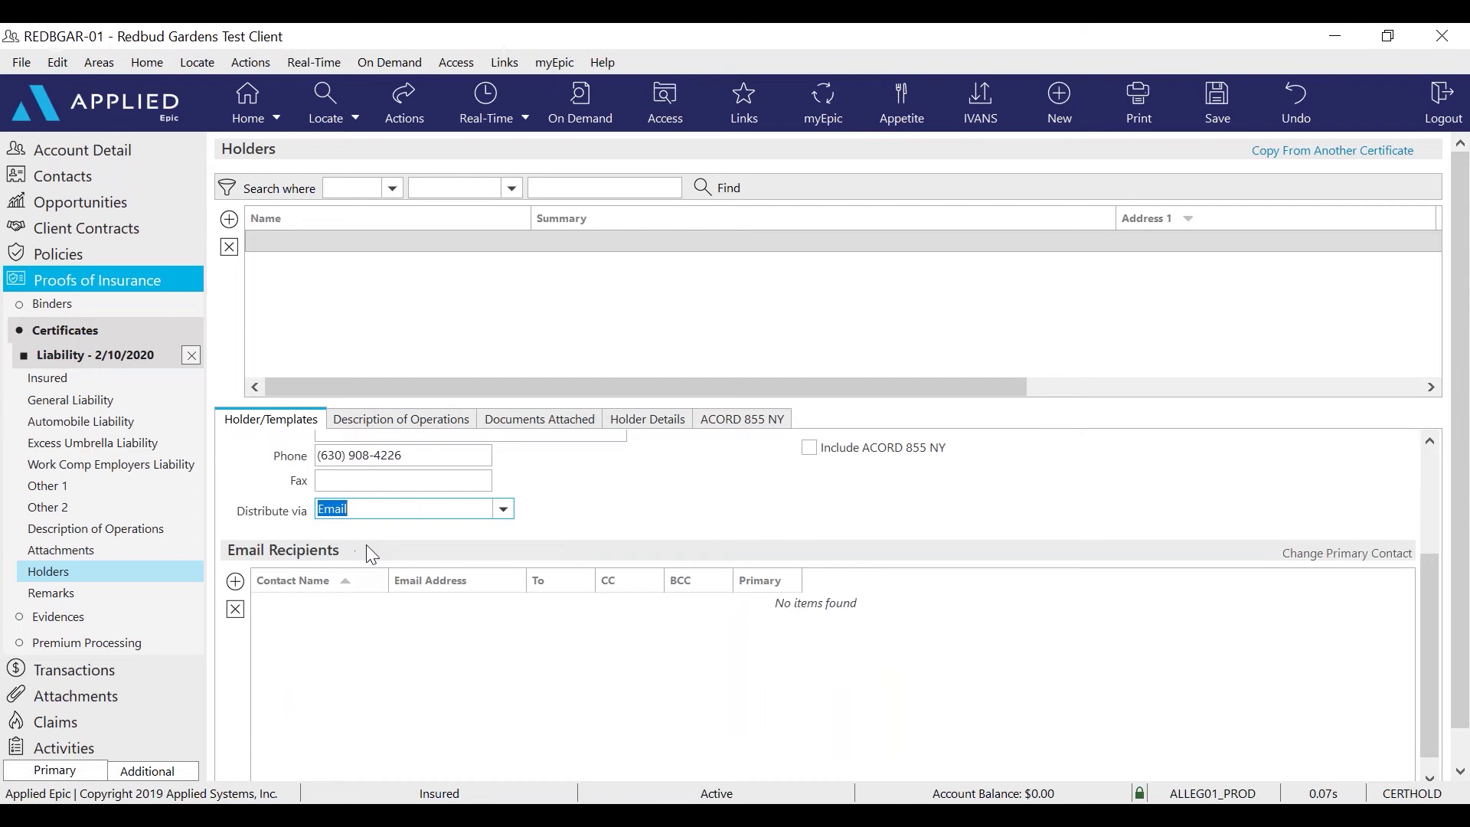
click(236, 581)
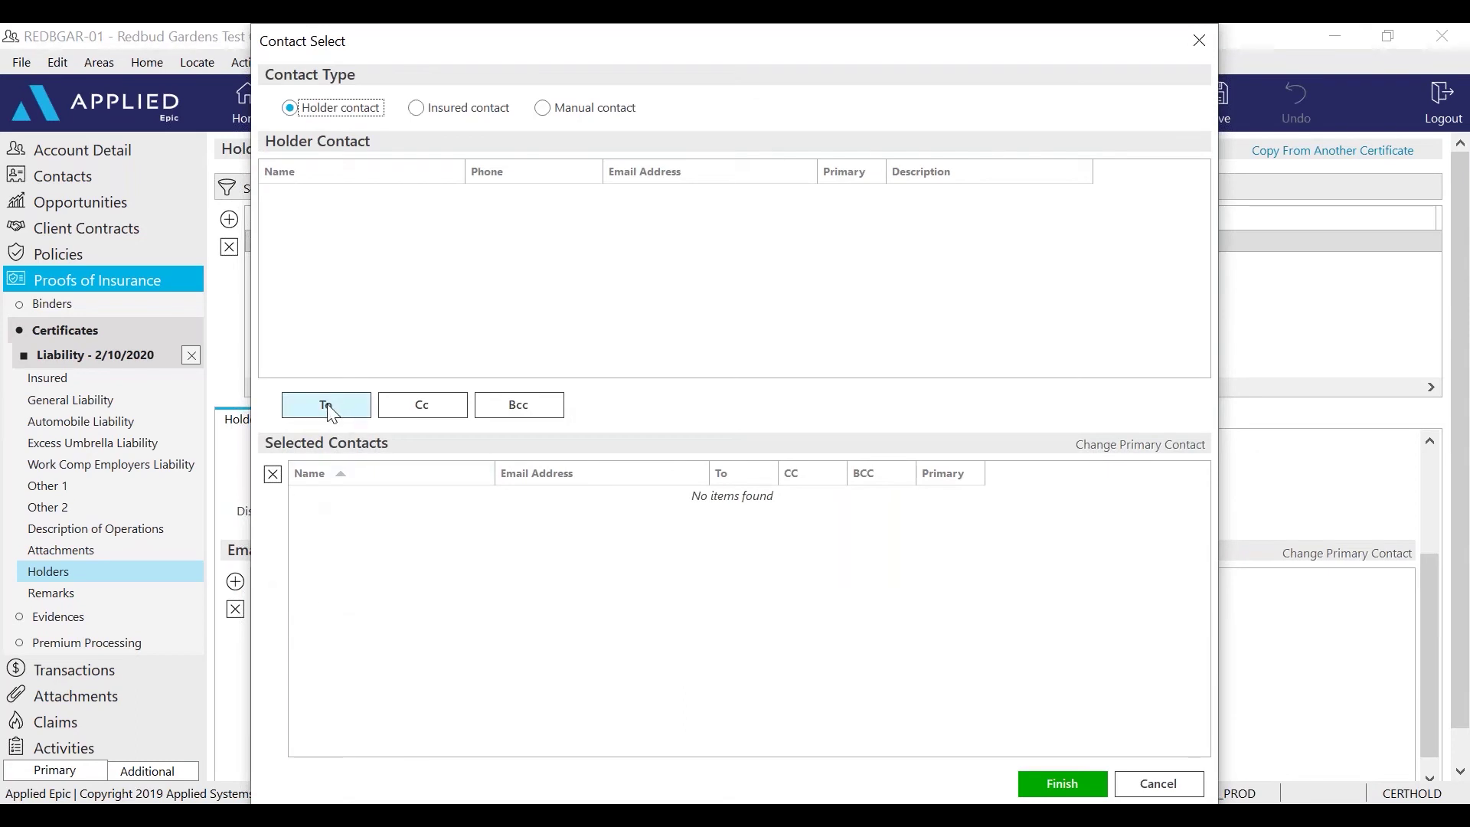
Add a manual contact's e-mail address as the To recipient and review the holder pane
click(544, 108)
click(424, 175)
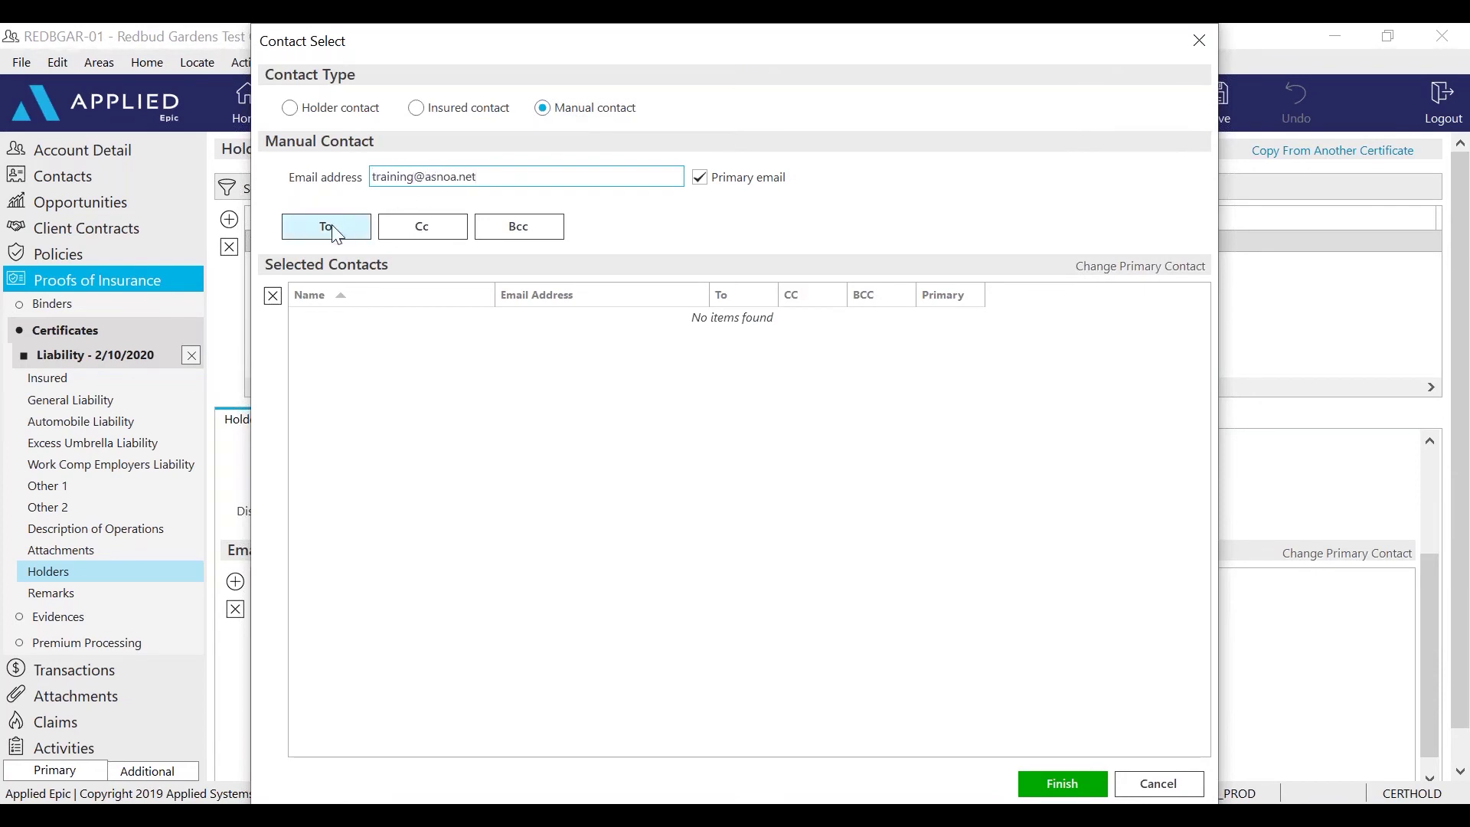
click(334, 229)
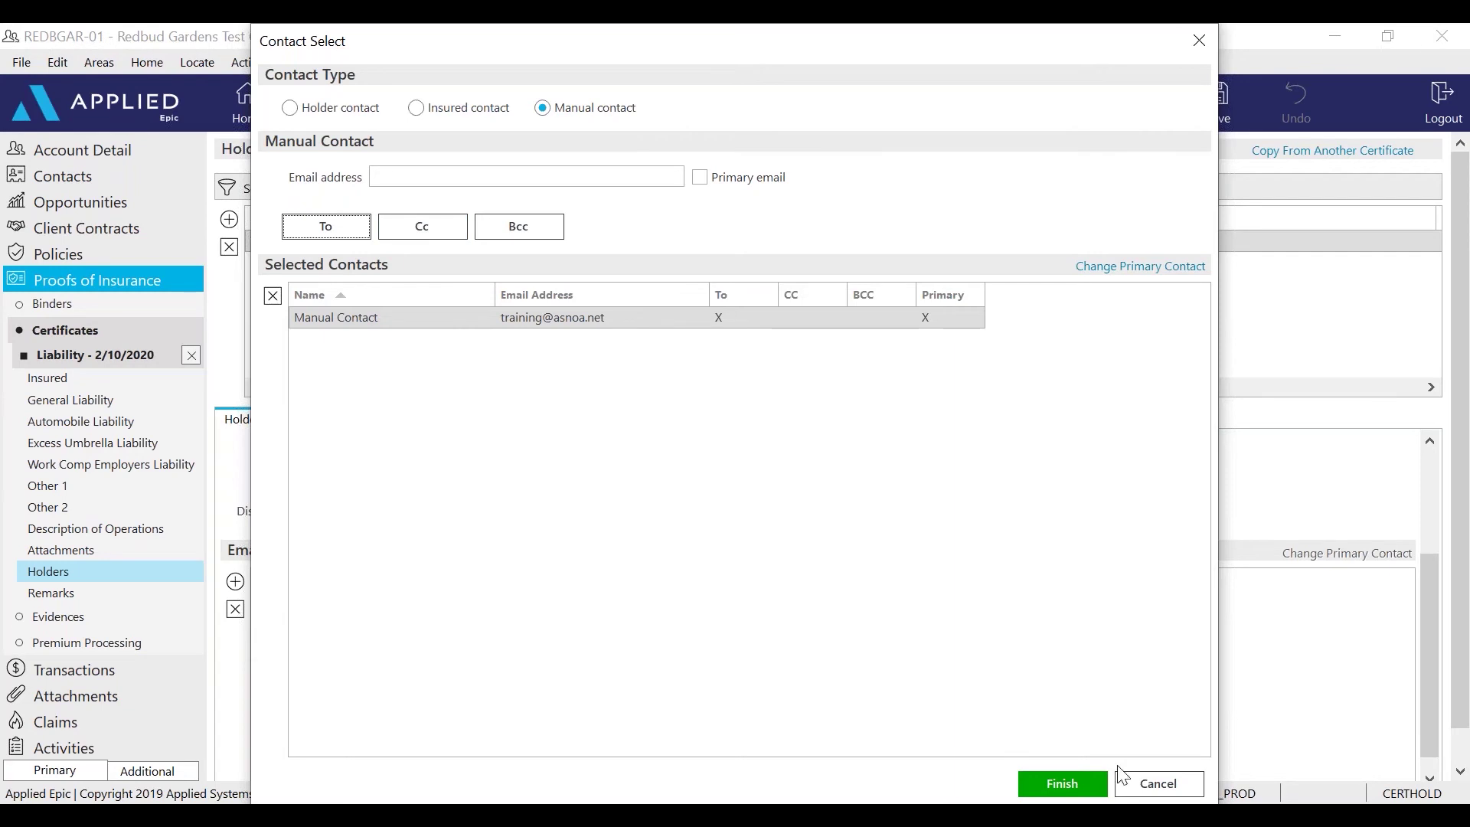
click(1063, 789)
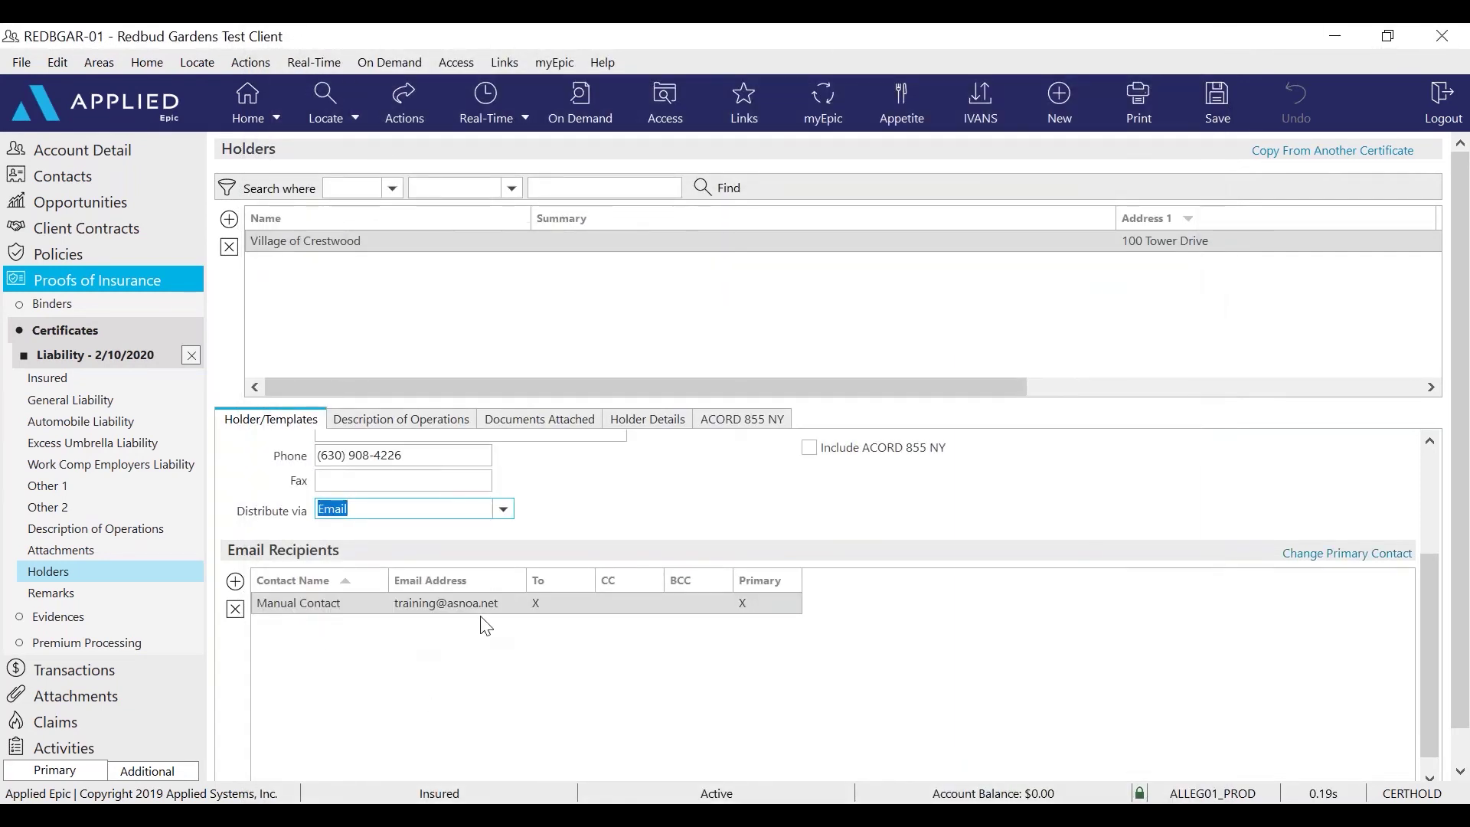
scroll(481, 617, up, 3)
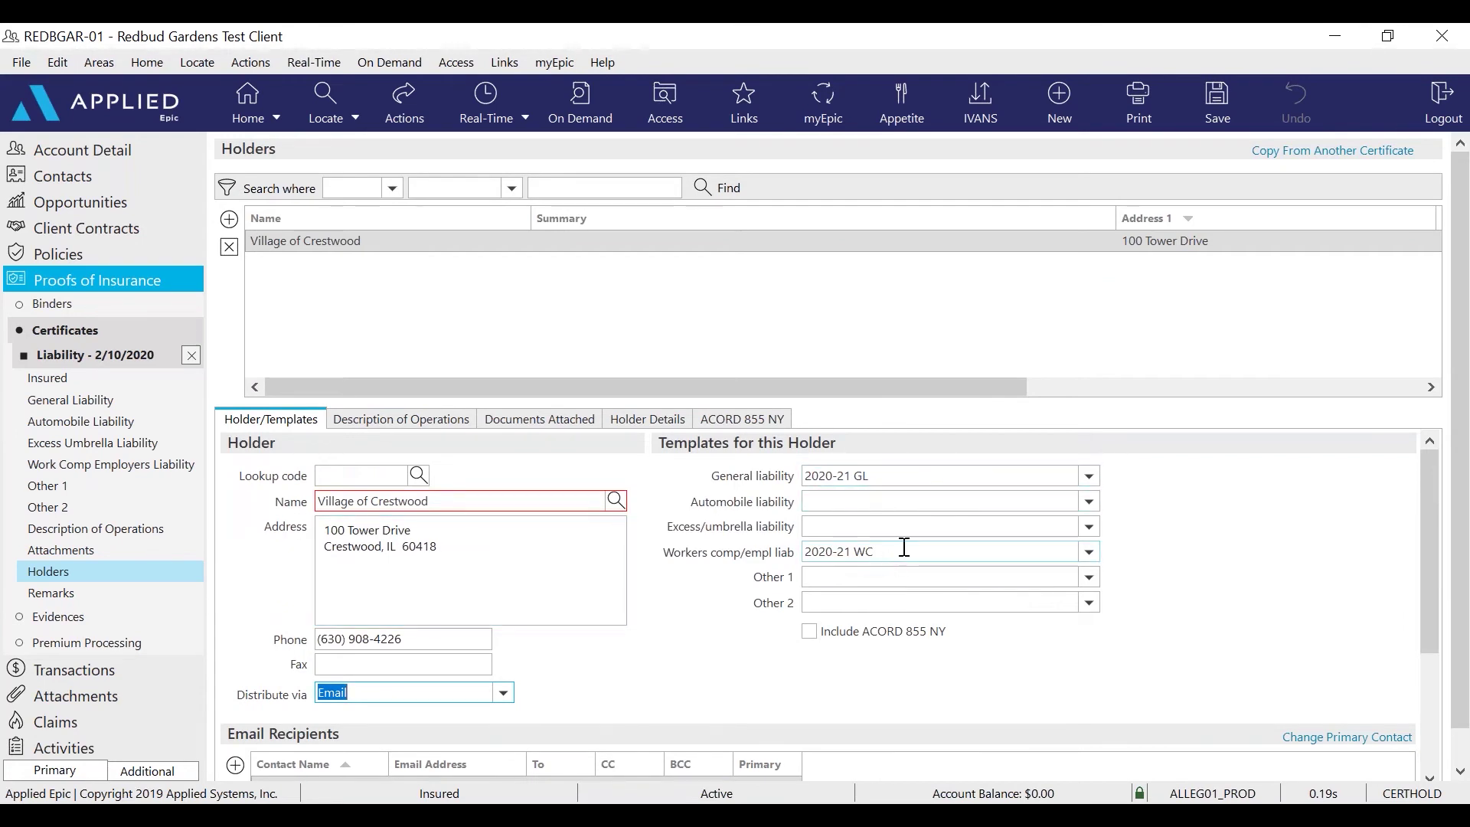
scroll(895, 561, down, 2)
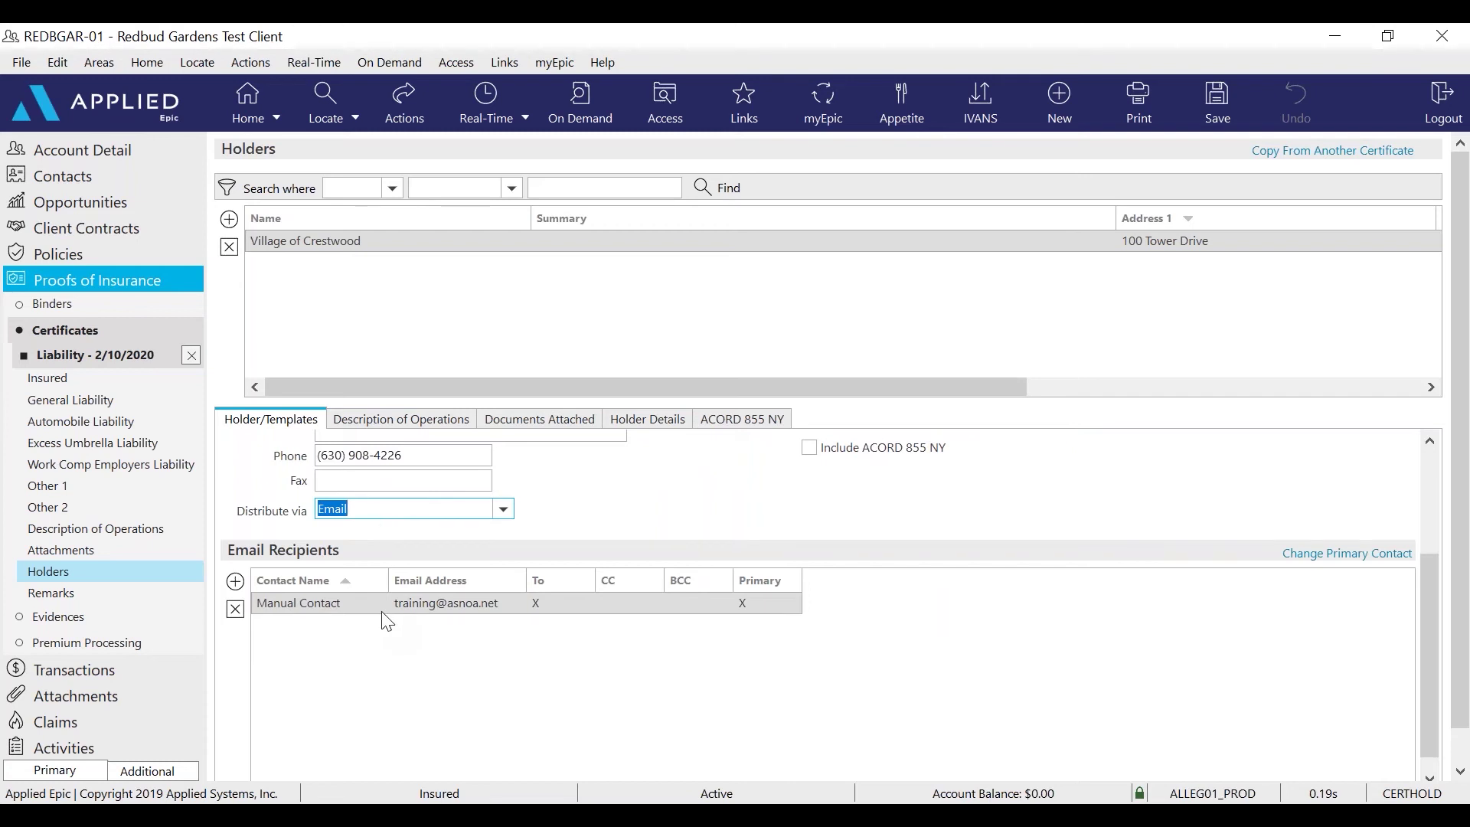
scroll(406, 579, up, 3)
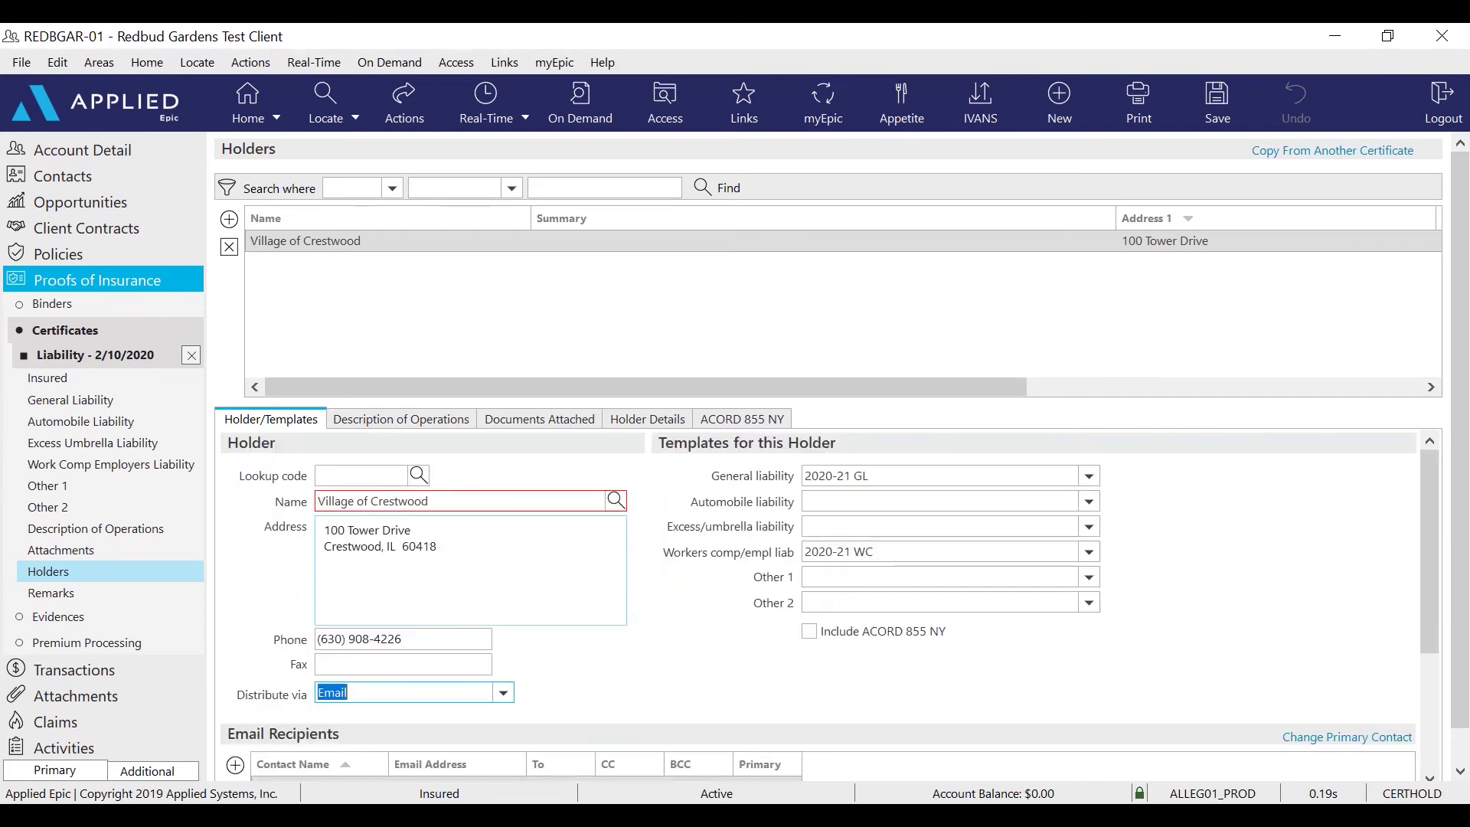
Enter 'This holder is made additional insured but only as respects to the operations of the named insured.' and enable Print Holder Summary
click(375, 422)
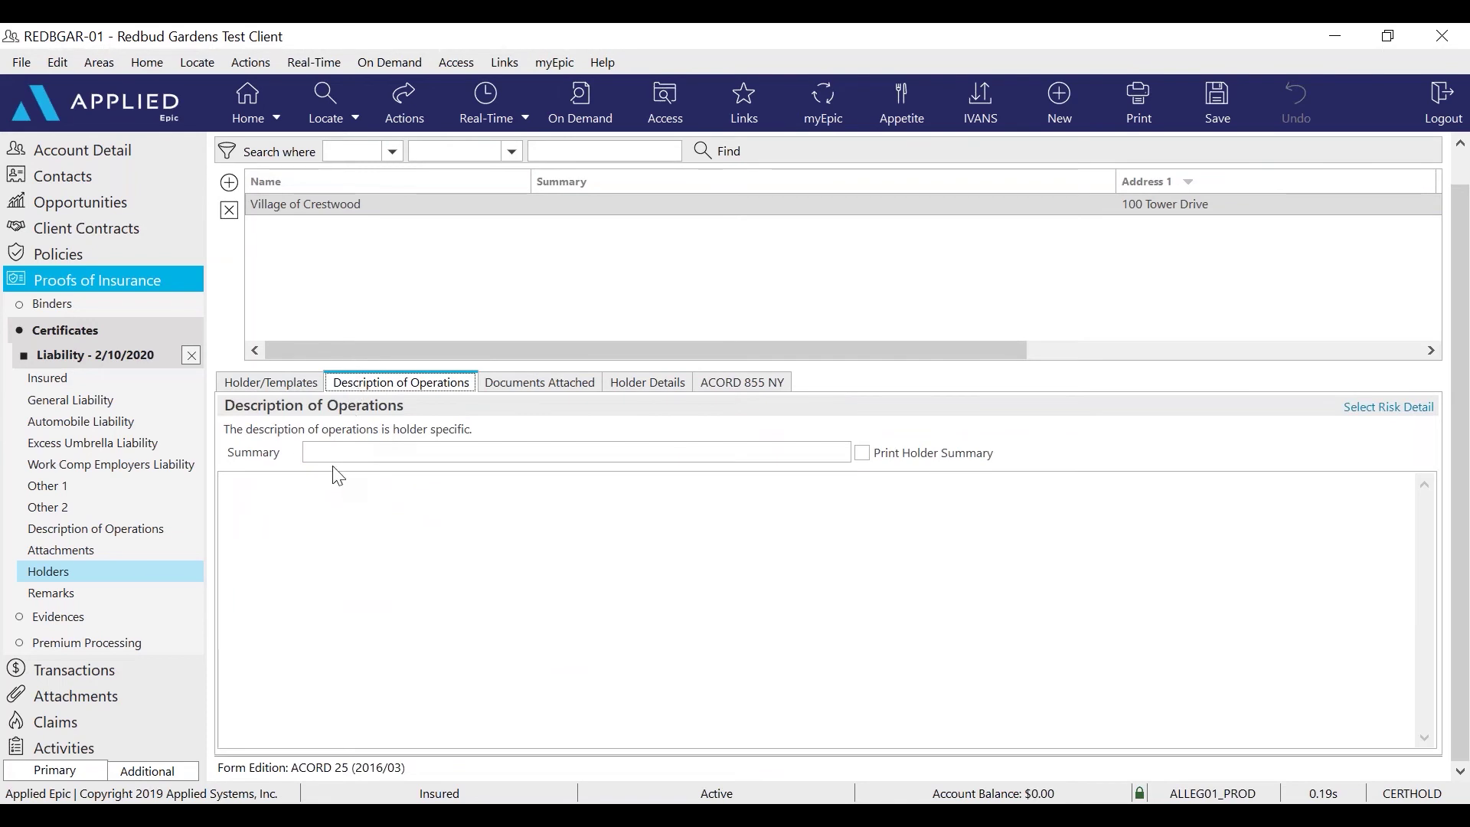
click(243, 497)
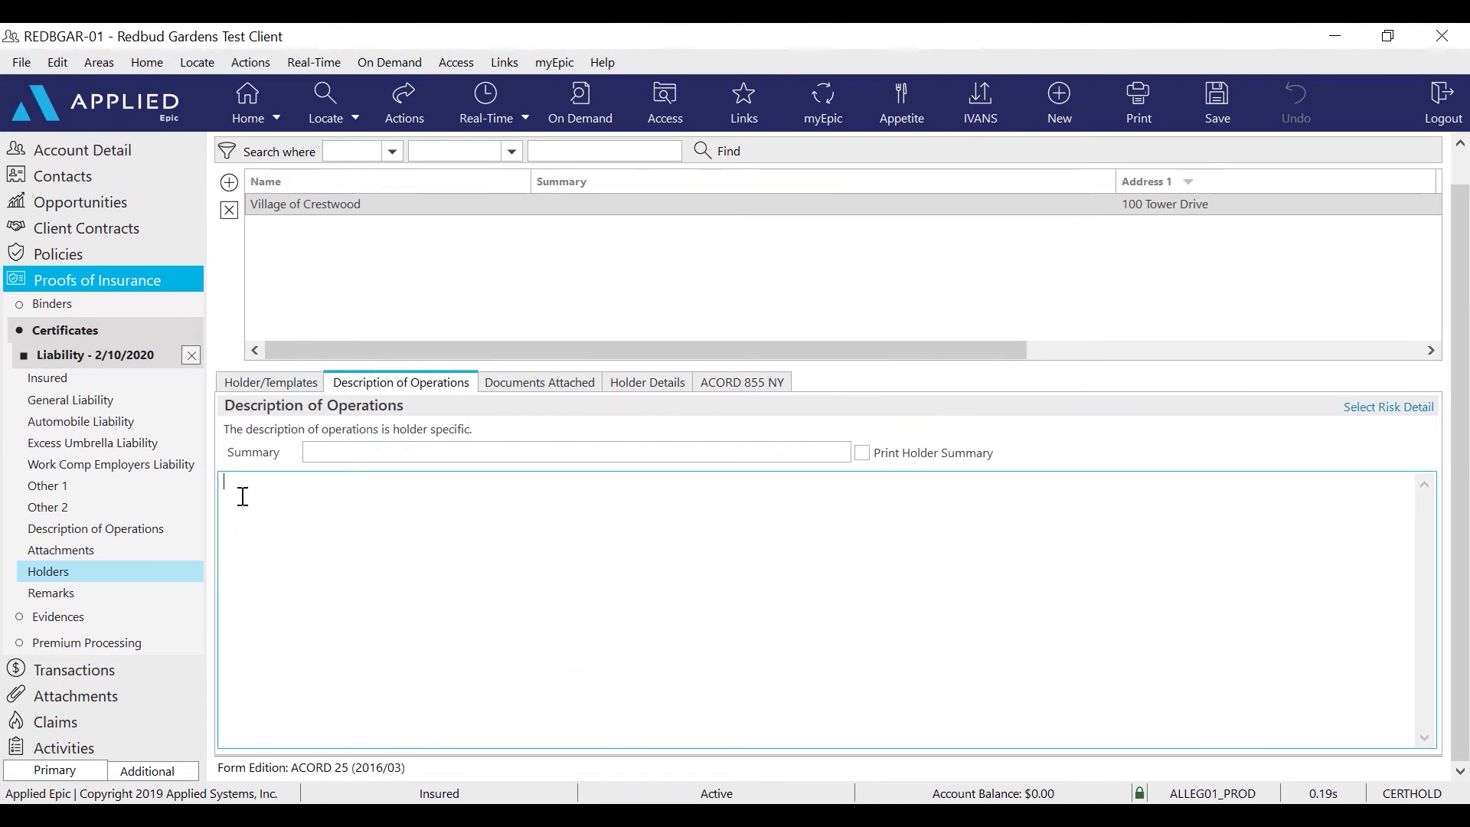
text(This holder is made additional ihnsure)
key(BackSpace)
key(BackSpace)
key(BackSpace)
key(BackSpace)
key(BackSpace)
key(BackSpace)
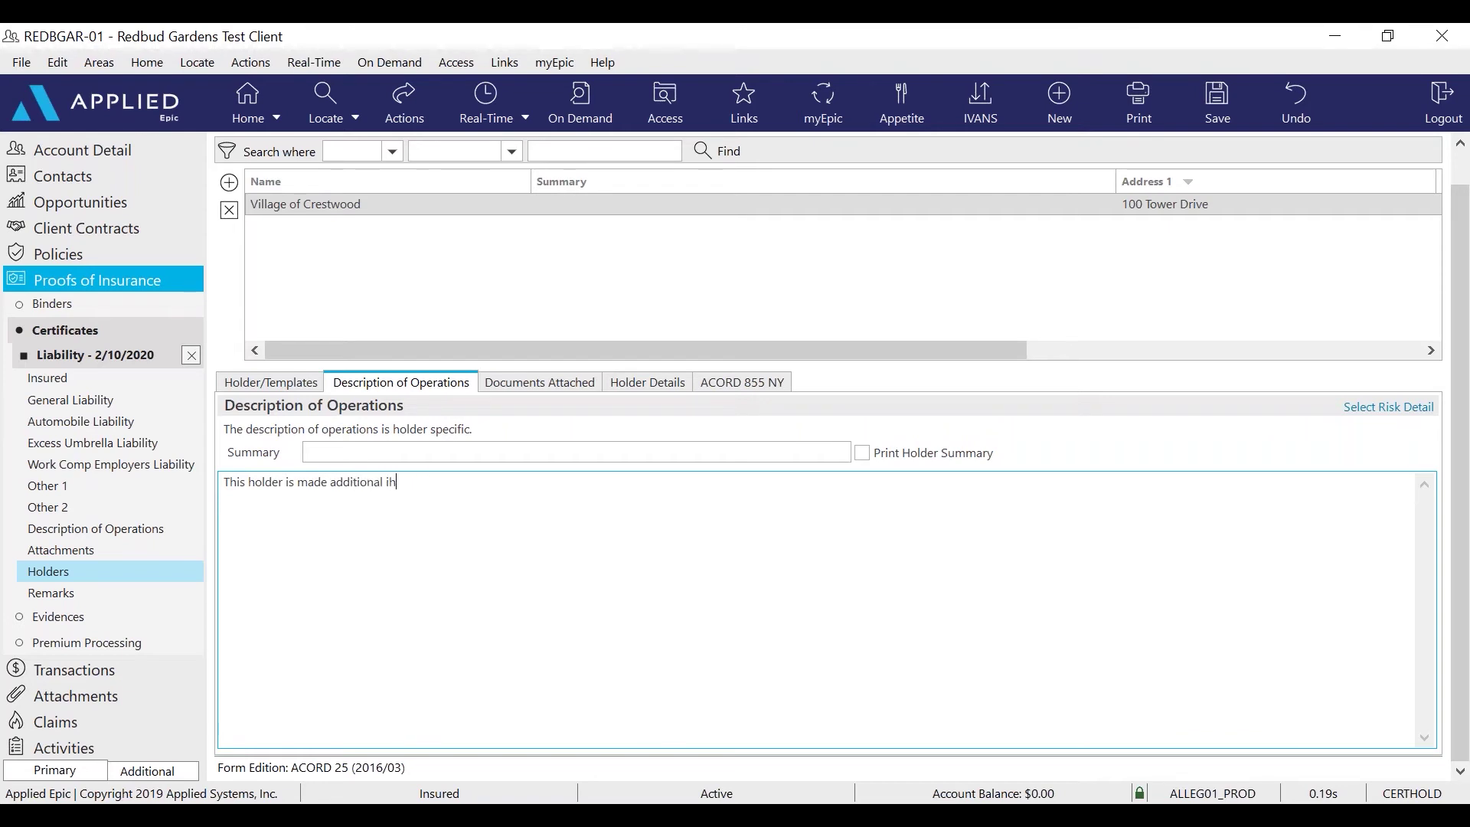
text(nsured but only as respects to the opp)
key(BackSpace)
text(erations)
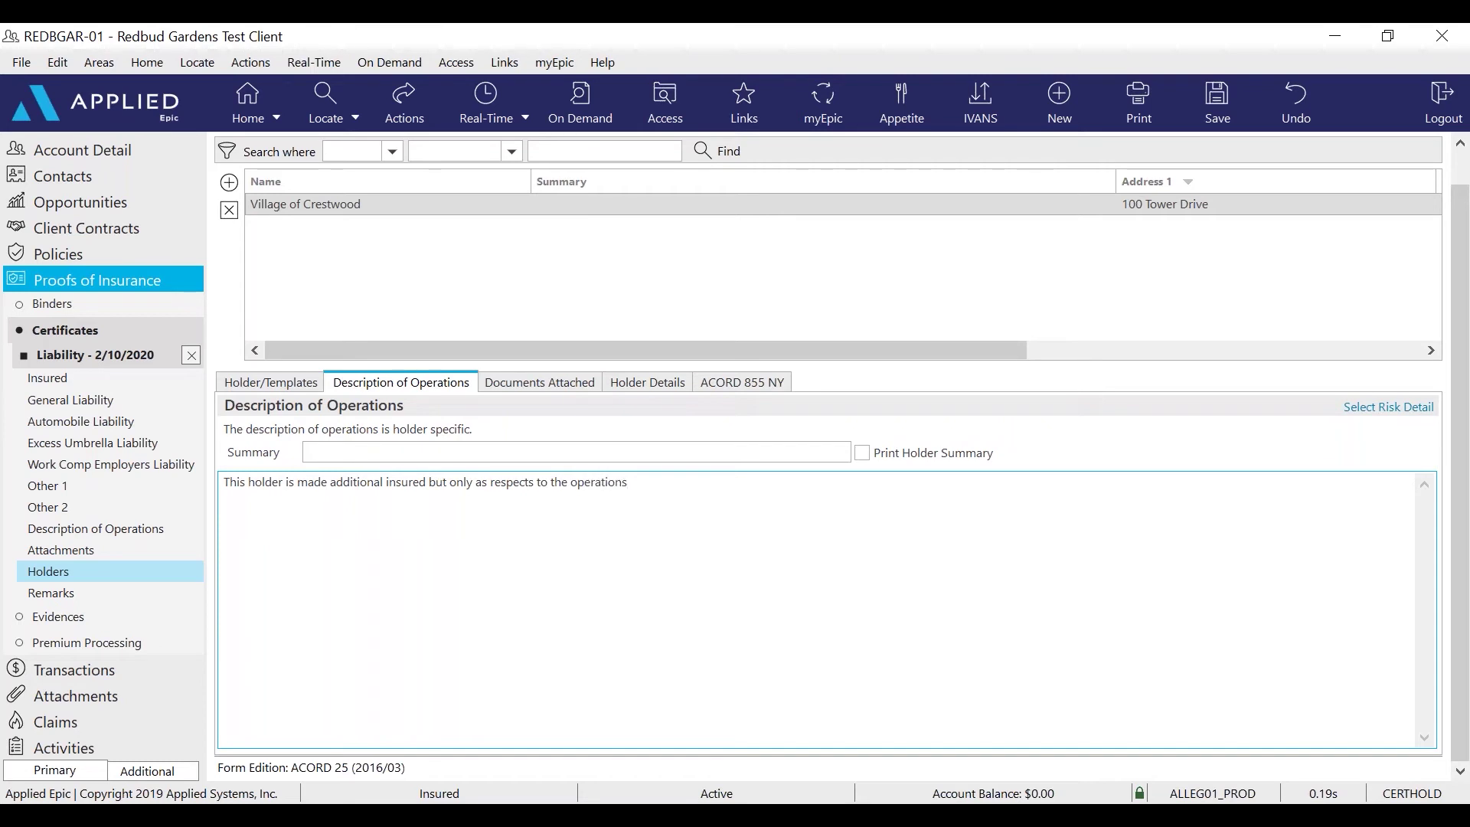
text( of the named insured.)
click(863, 452)
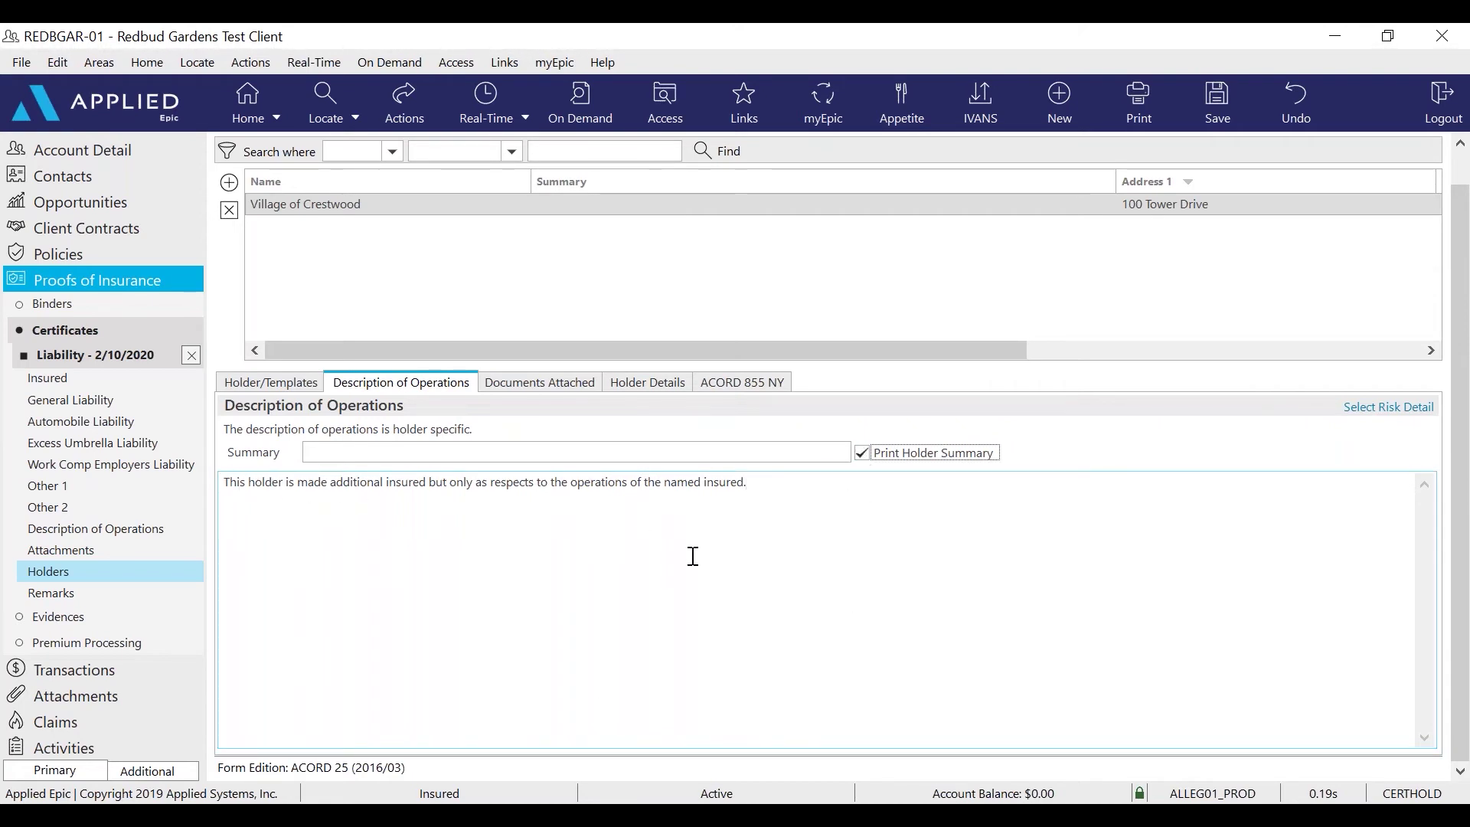
drag(779, 483, 213, 470)
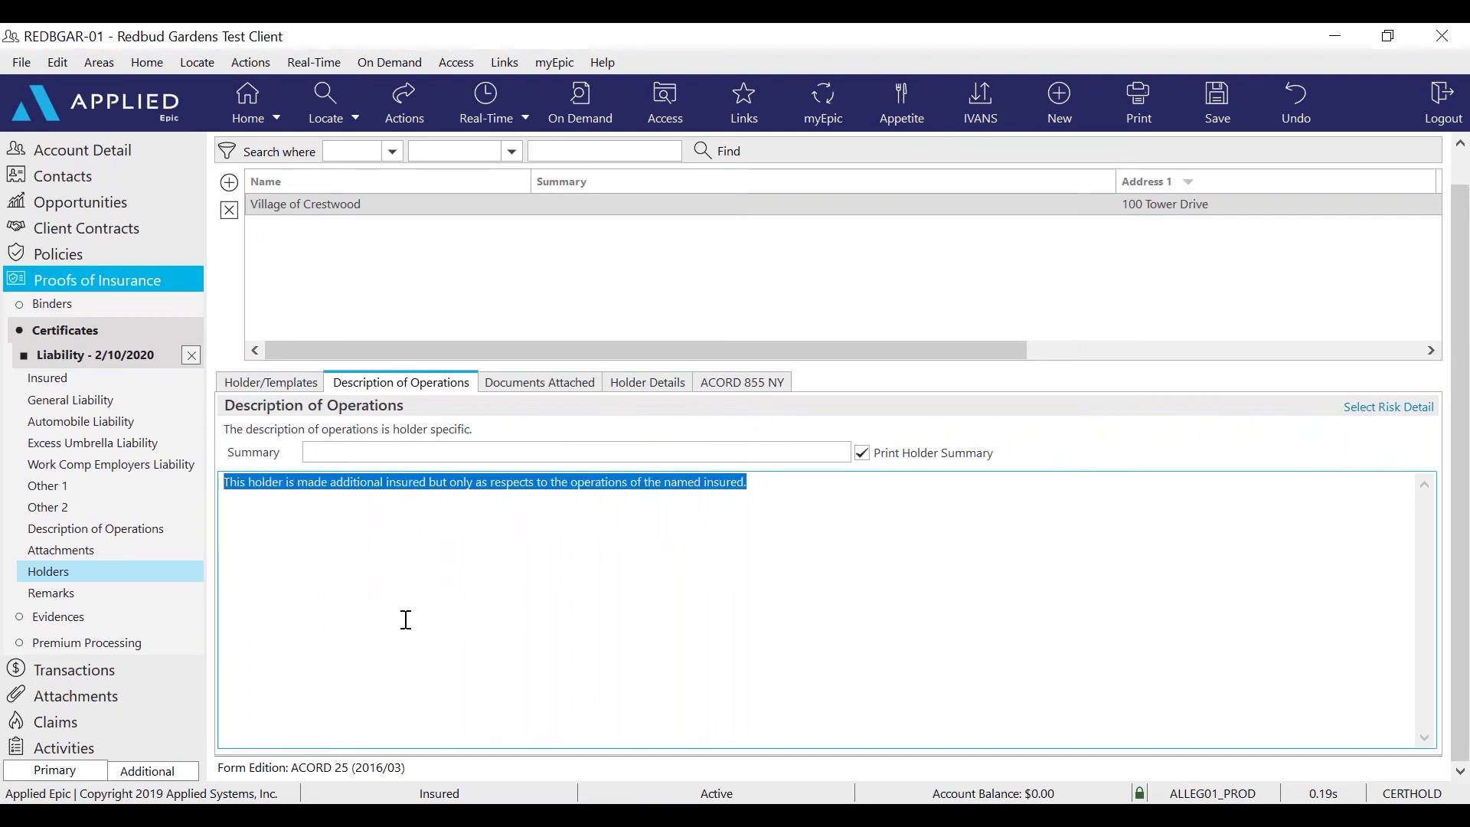
Mark the holder additional insured on GL with WC subrogation waived, then close the certificate detail
click(525, 387)
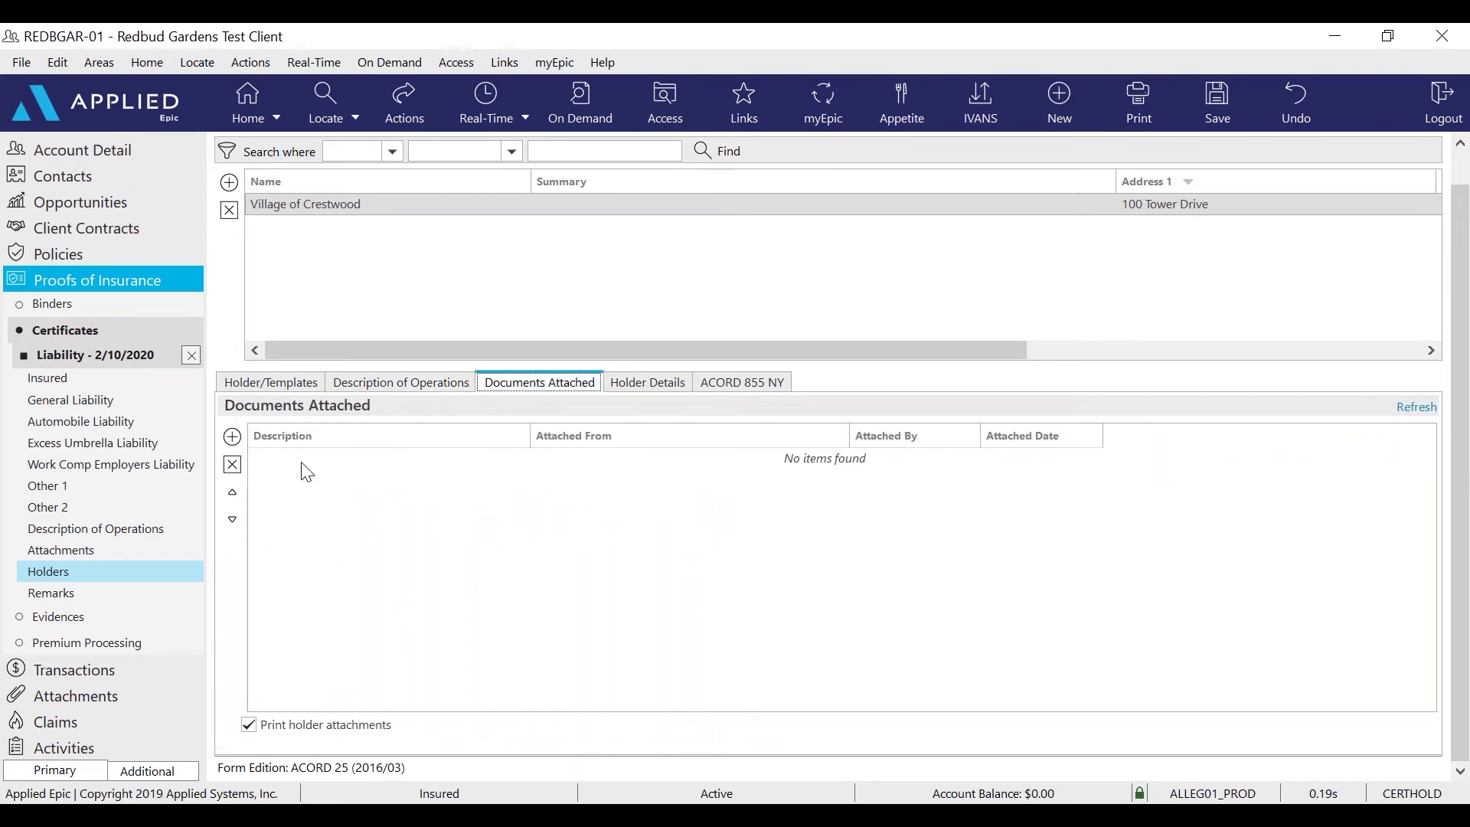
click(232, 437)
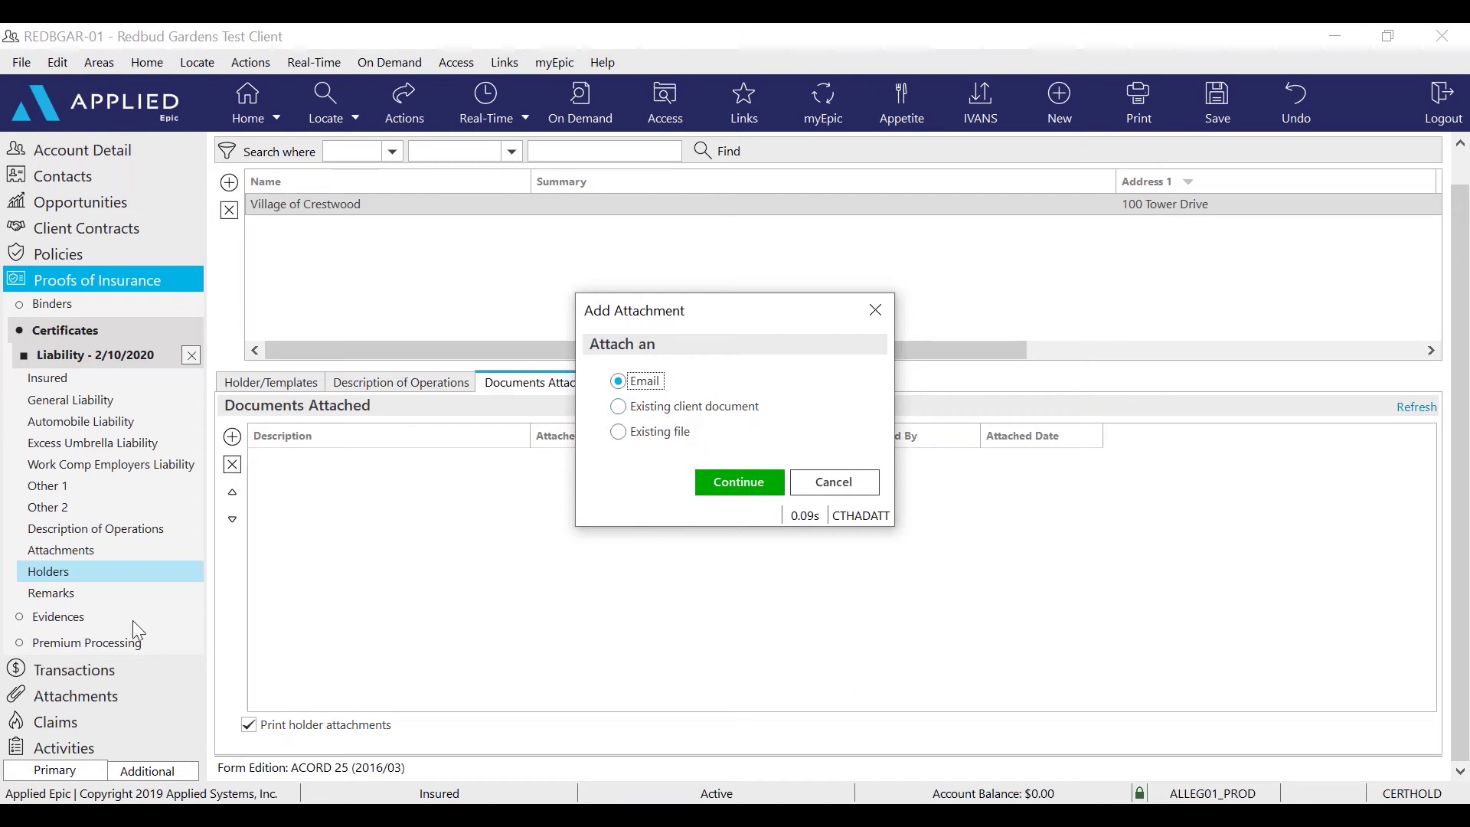
click(823, 483)
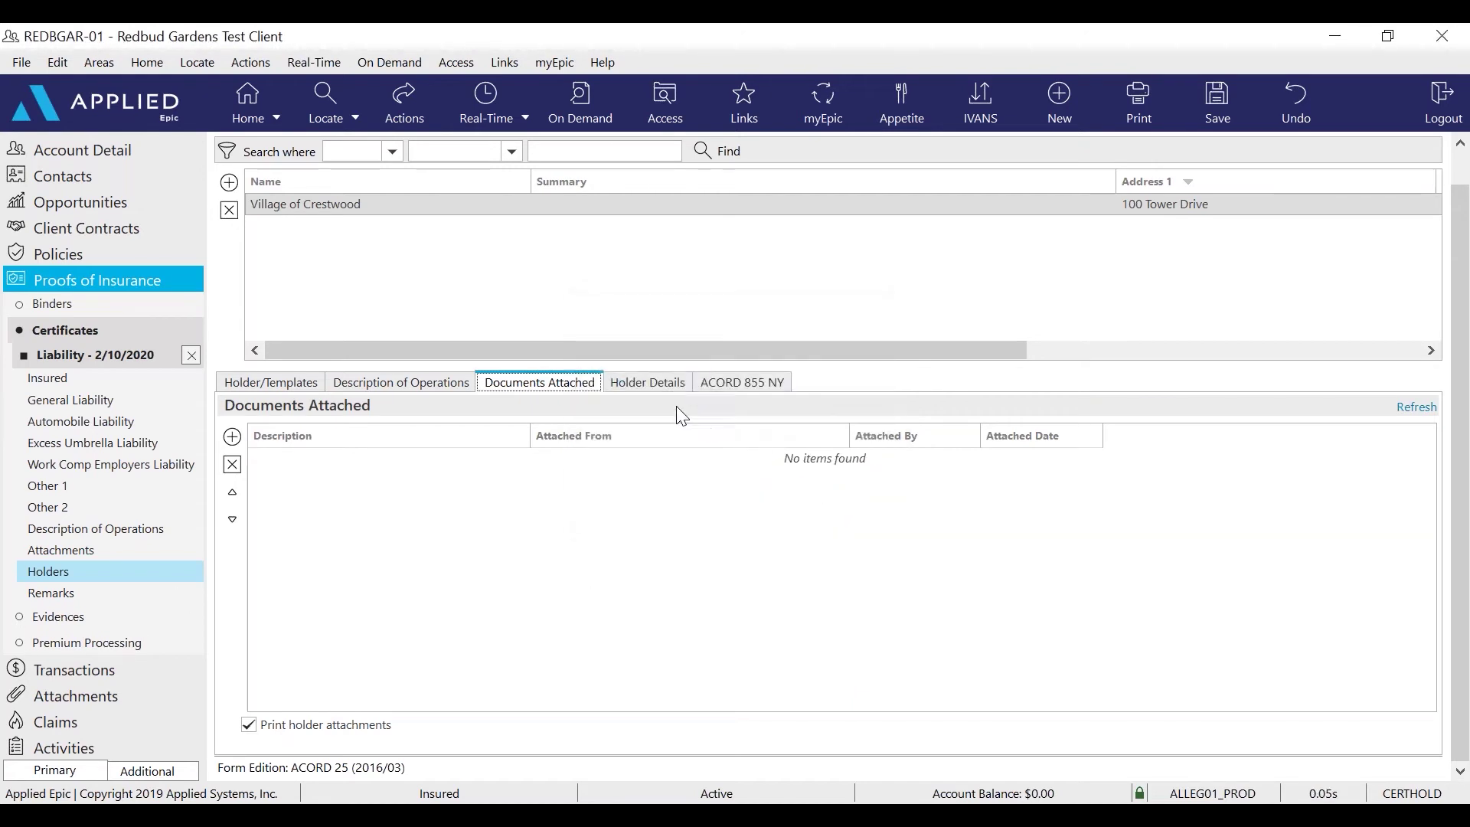
click(641, 390)
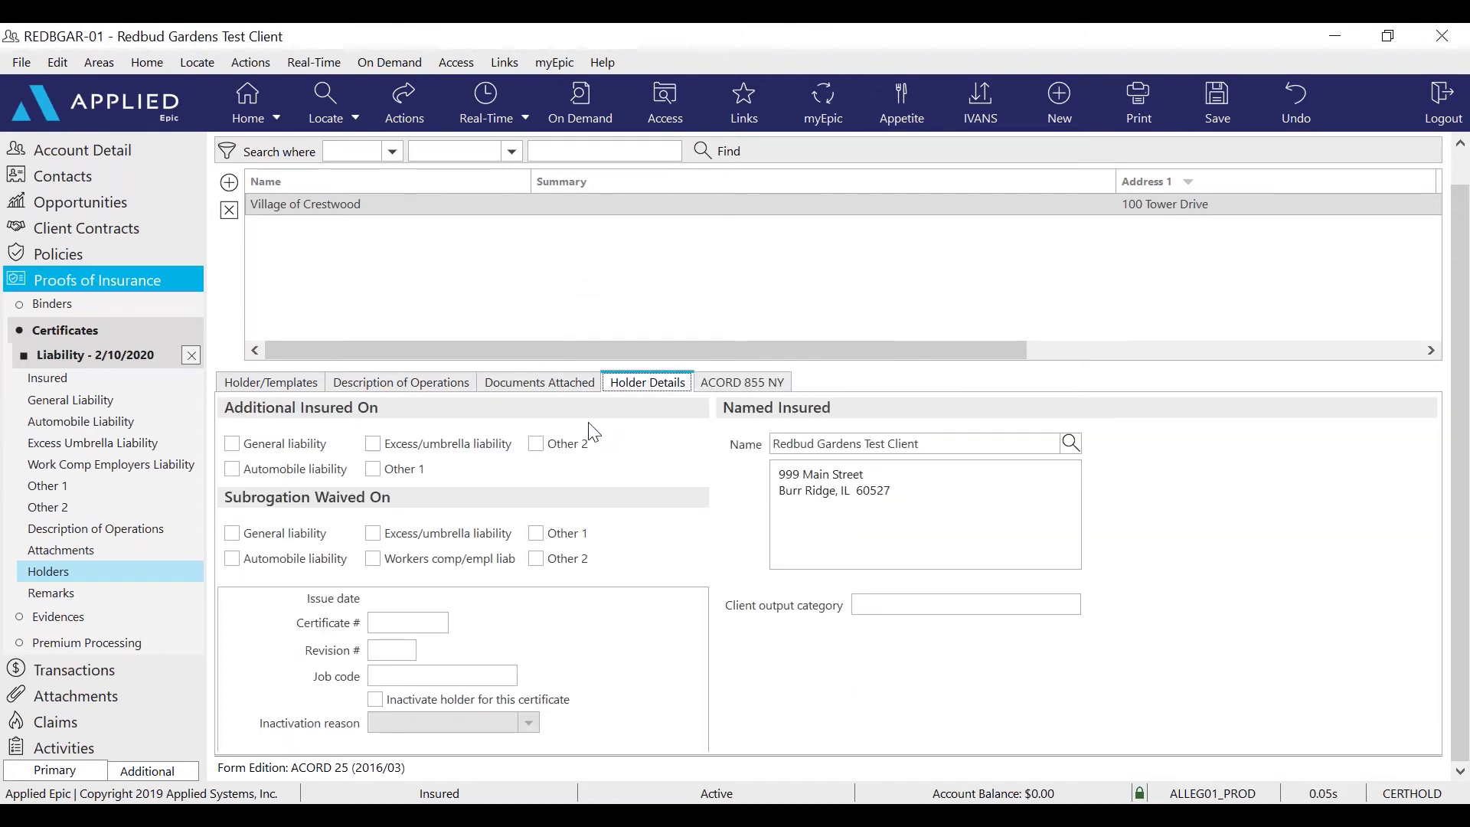
click(233, 445)
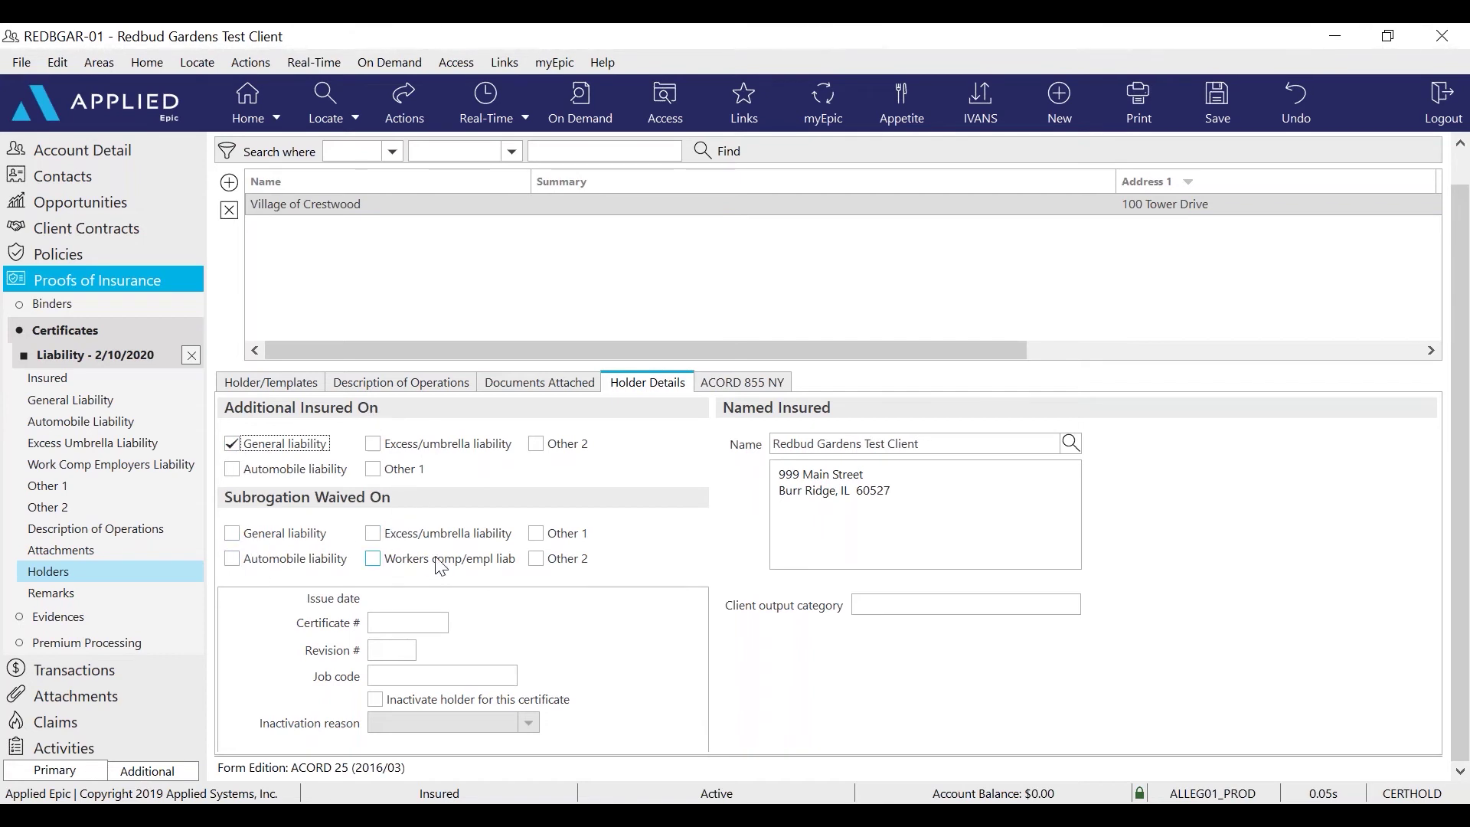
click(374, 559)
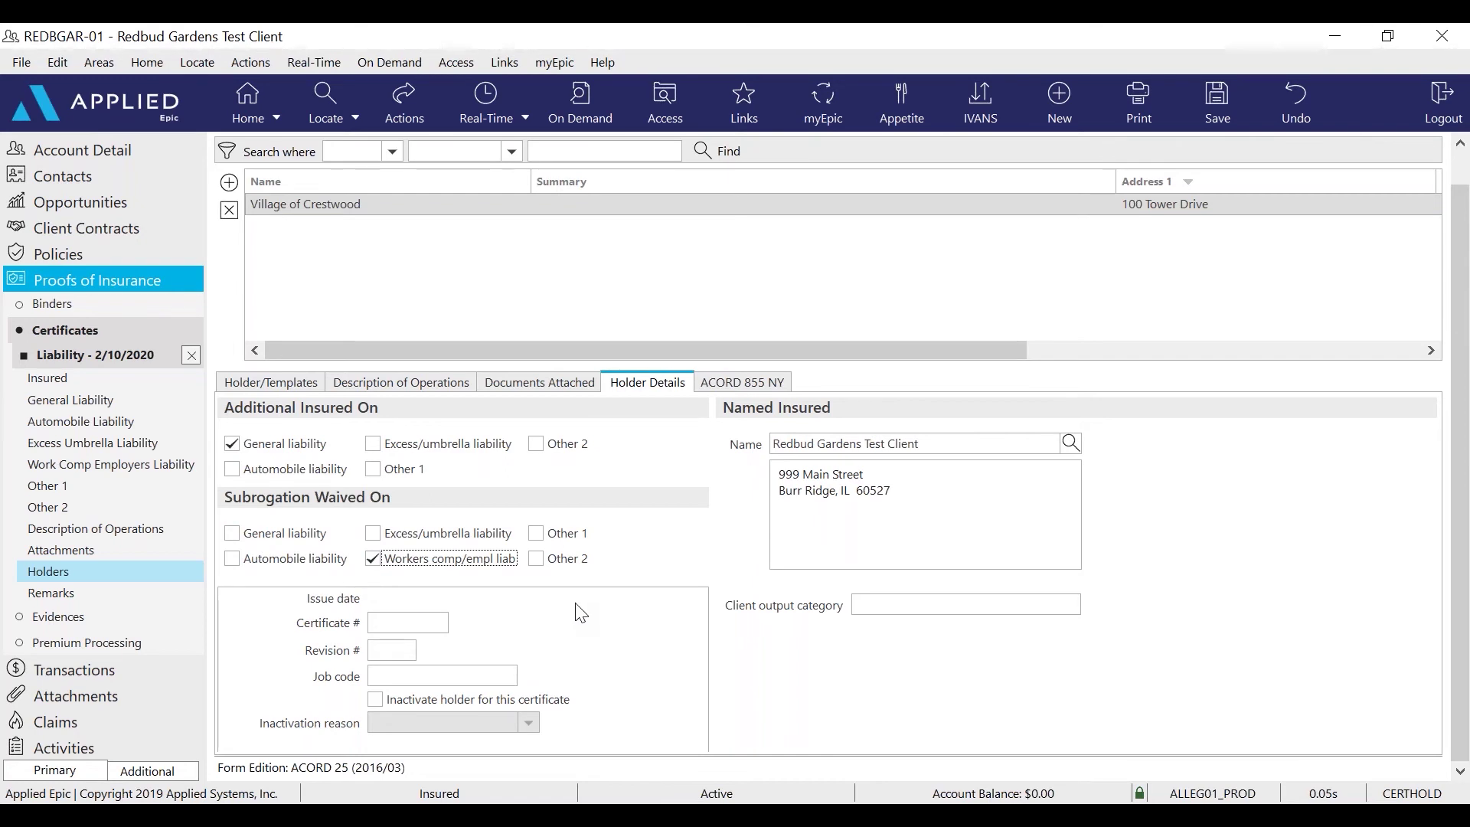
click(191, 355)
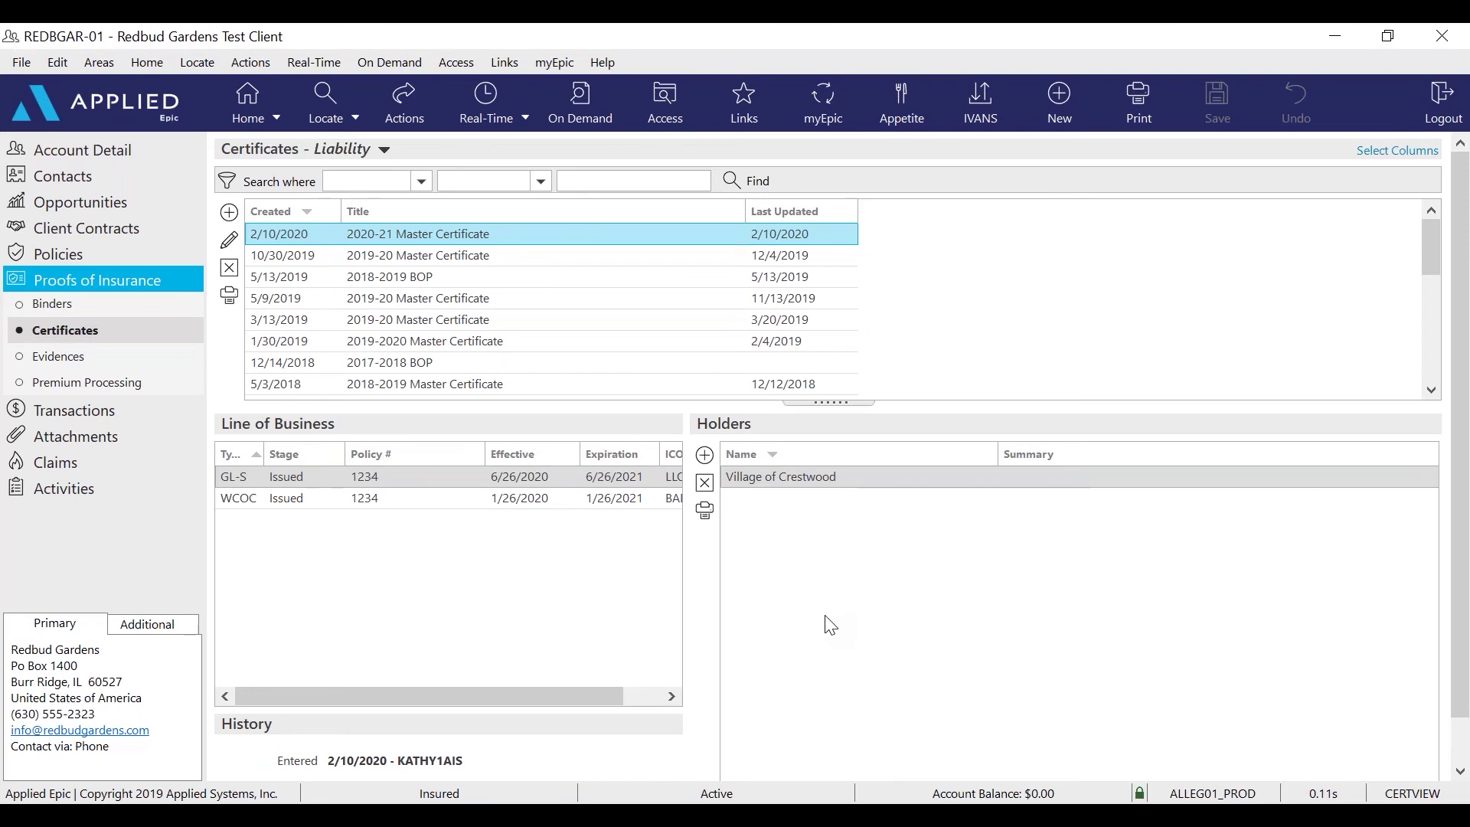
Issue the 2020-21 Master Certificate through Actions > Issue Certificate
click(403, 110)
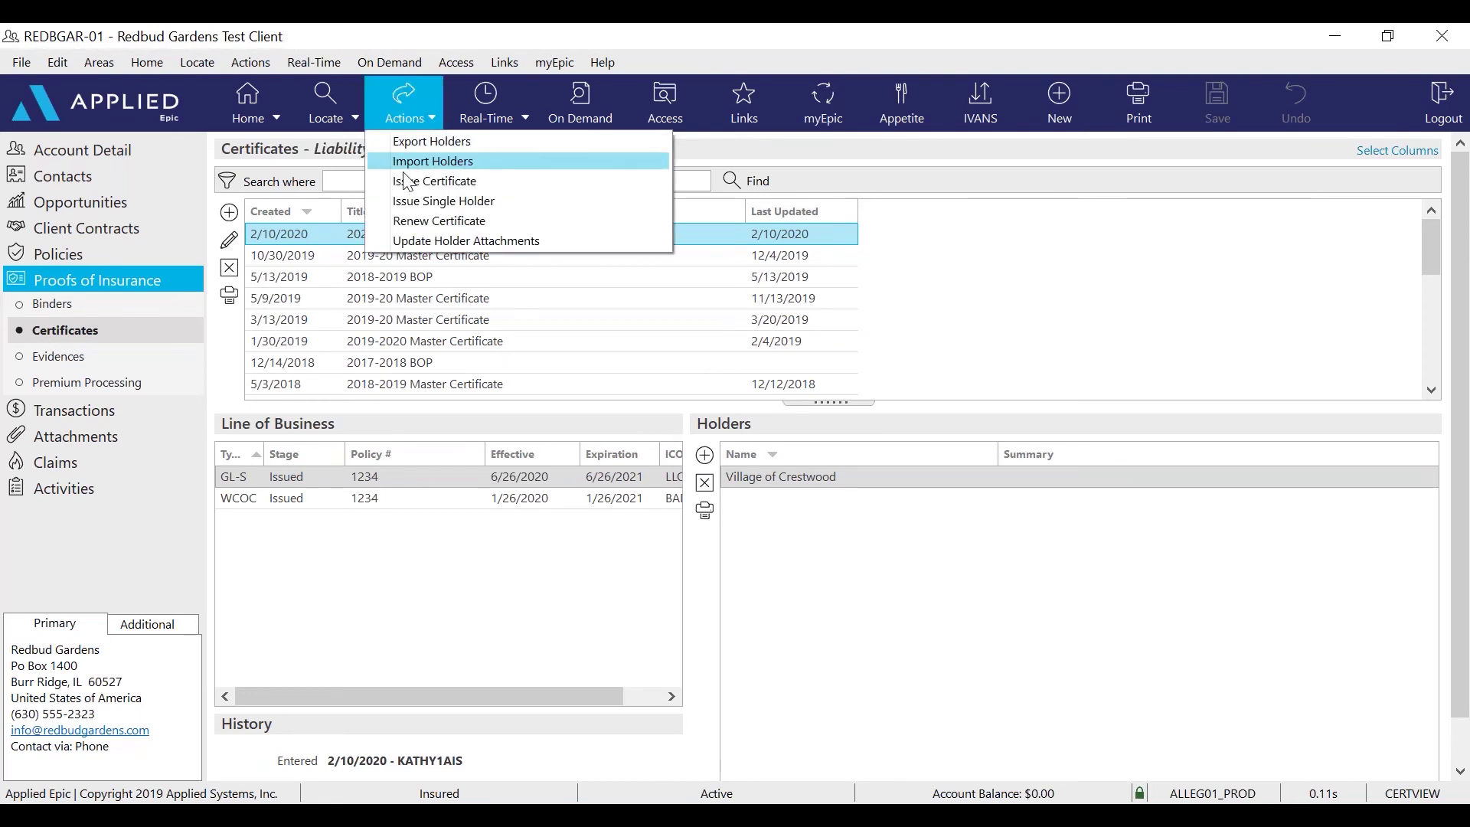
click(437, 182)
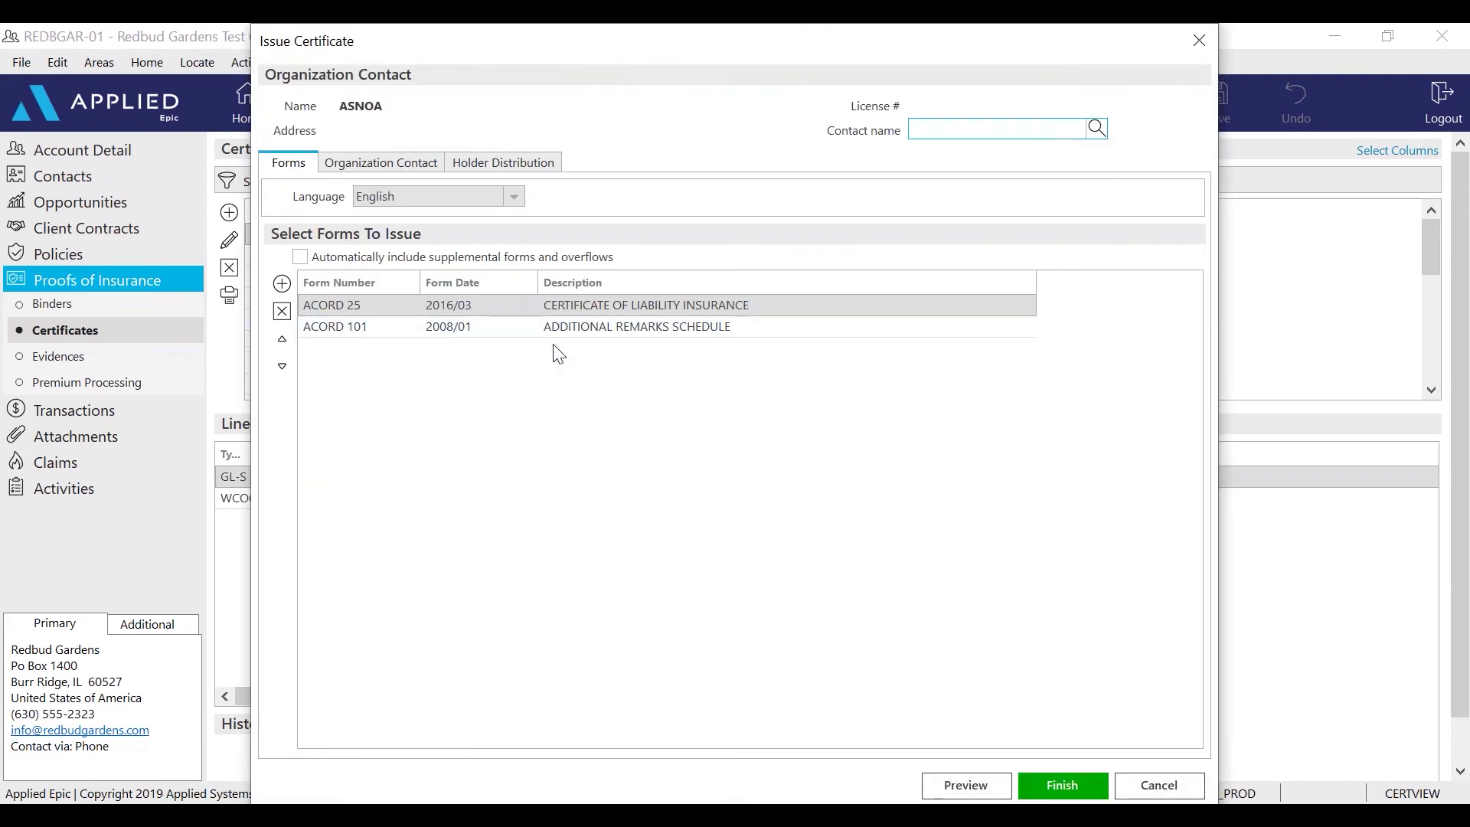
Replace the Redbud Gardens Test Client recipient with the sender's own e-mail address
click(476, 161)
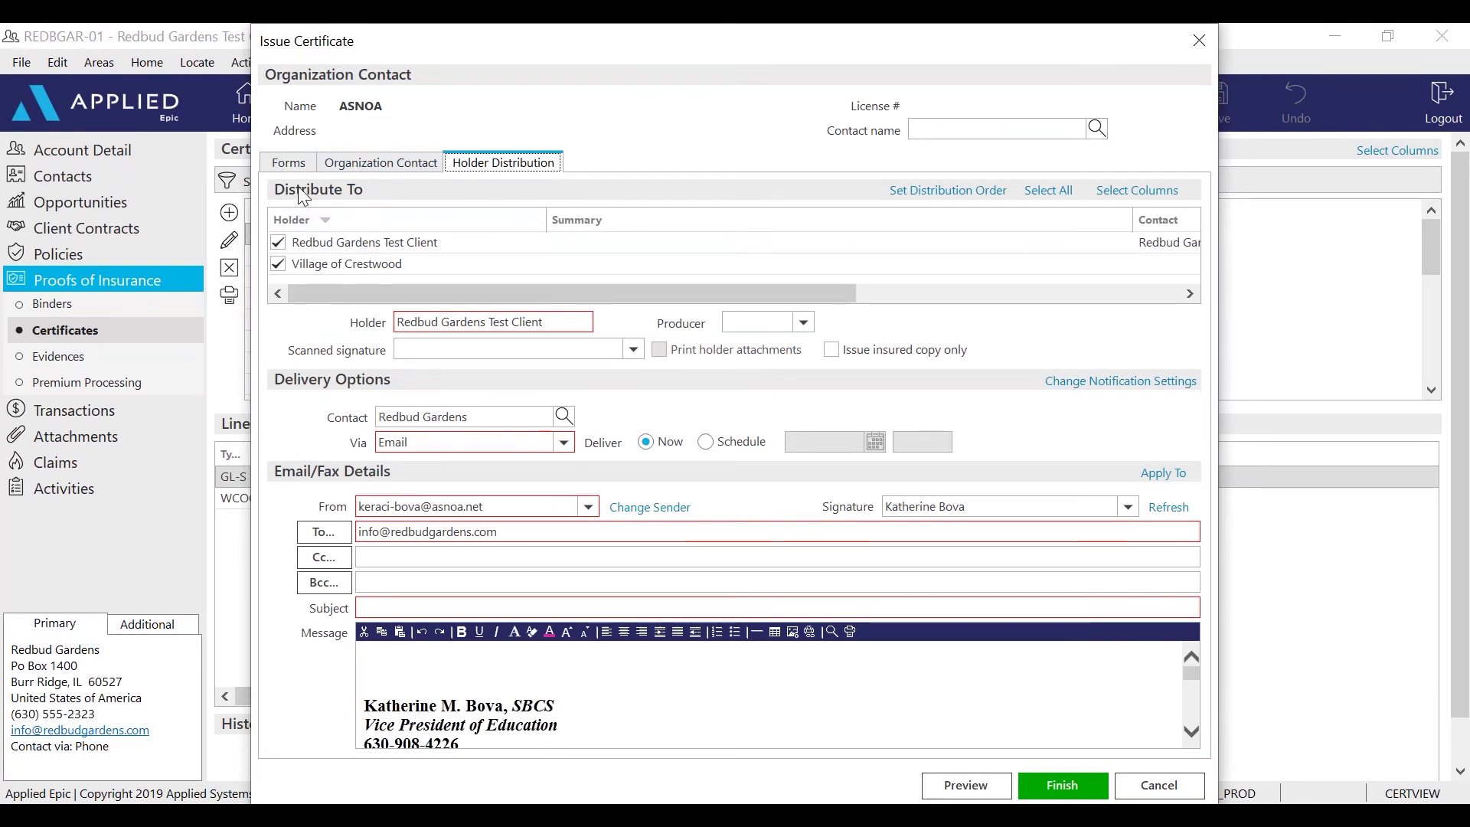
click(307, 246)
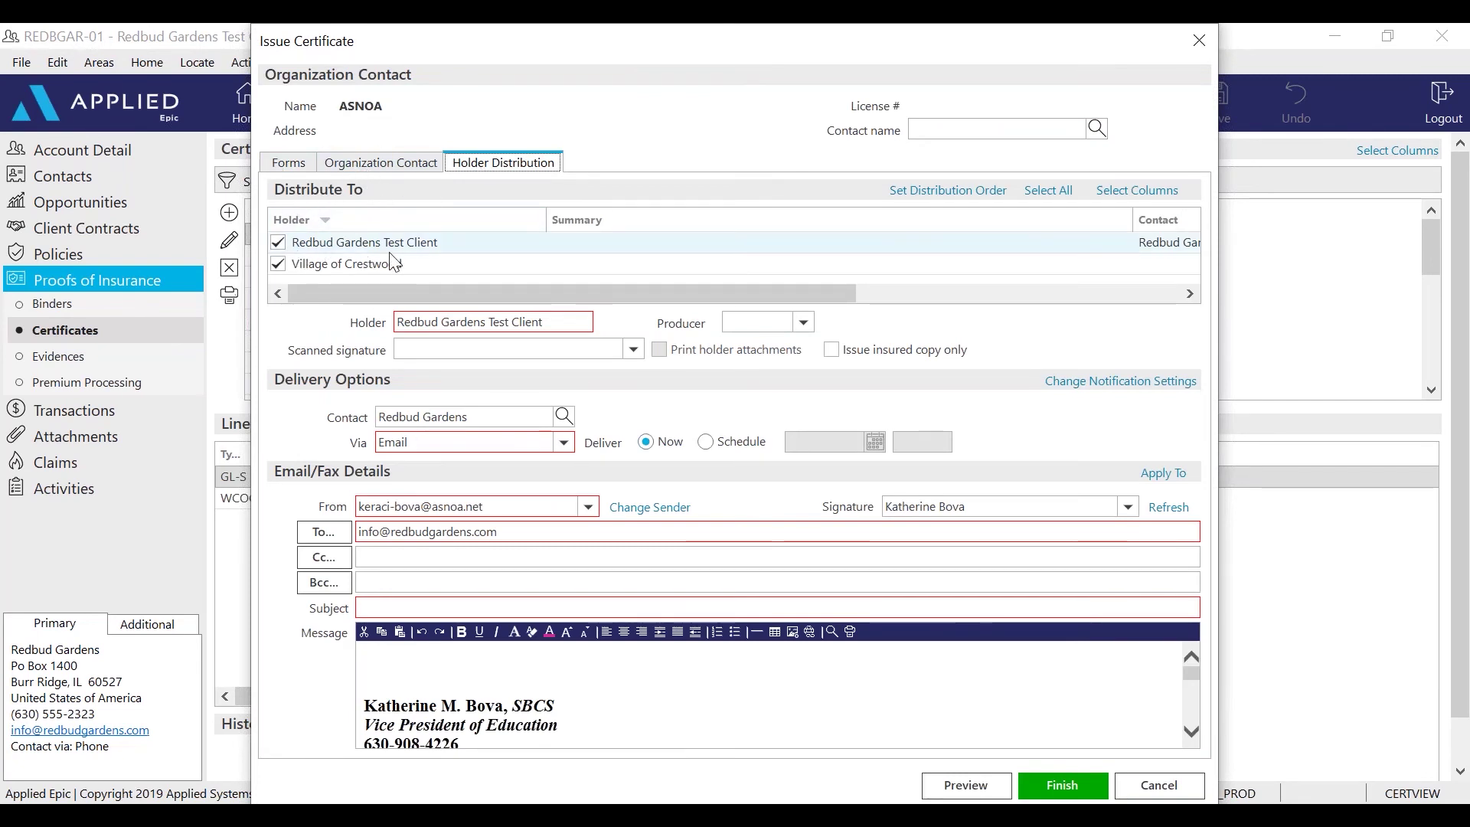
click(451, 245)
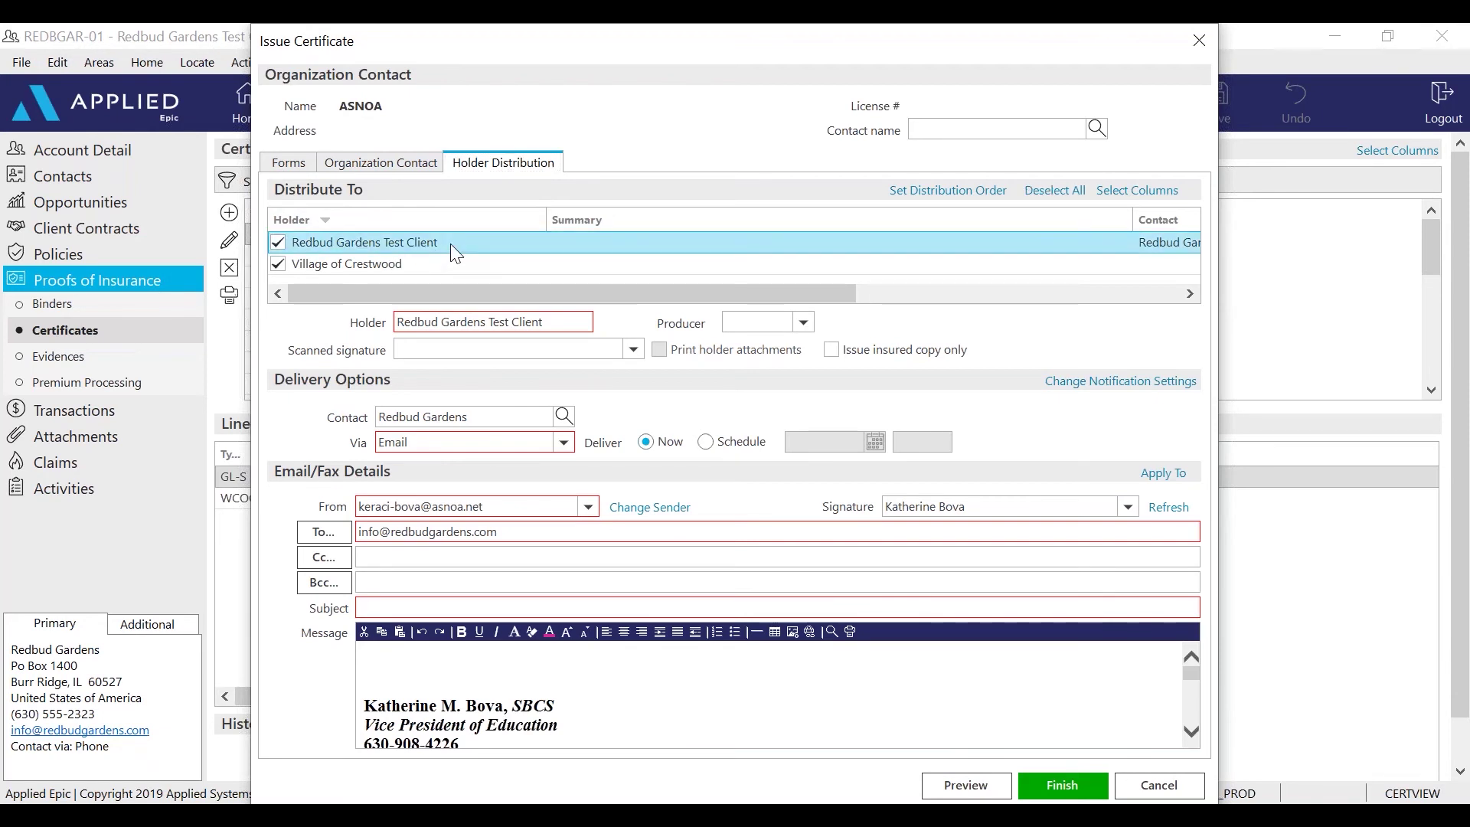
click(418, 444)
drag(418, 444, 348, 438)
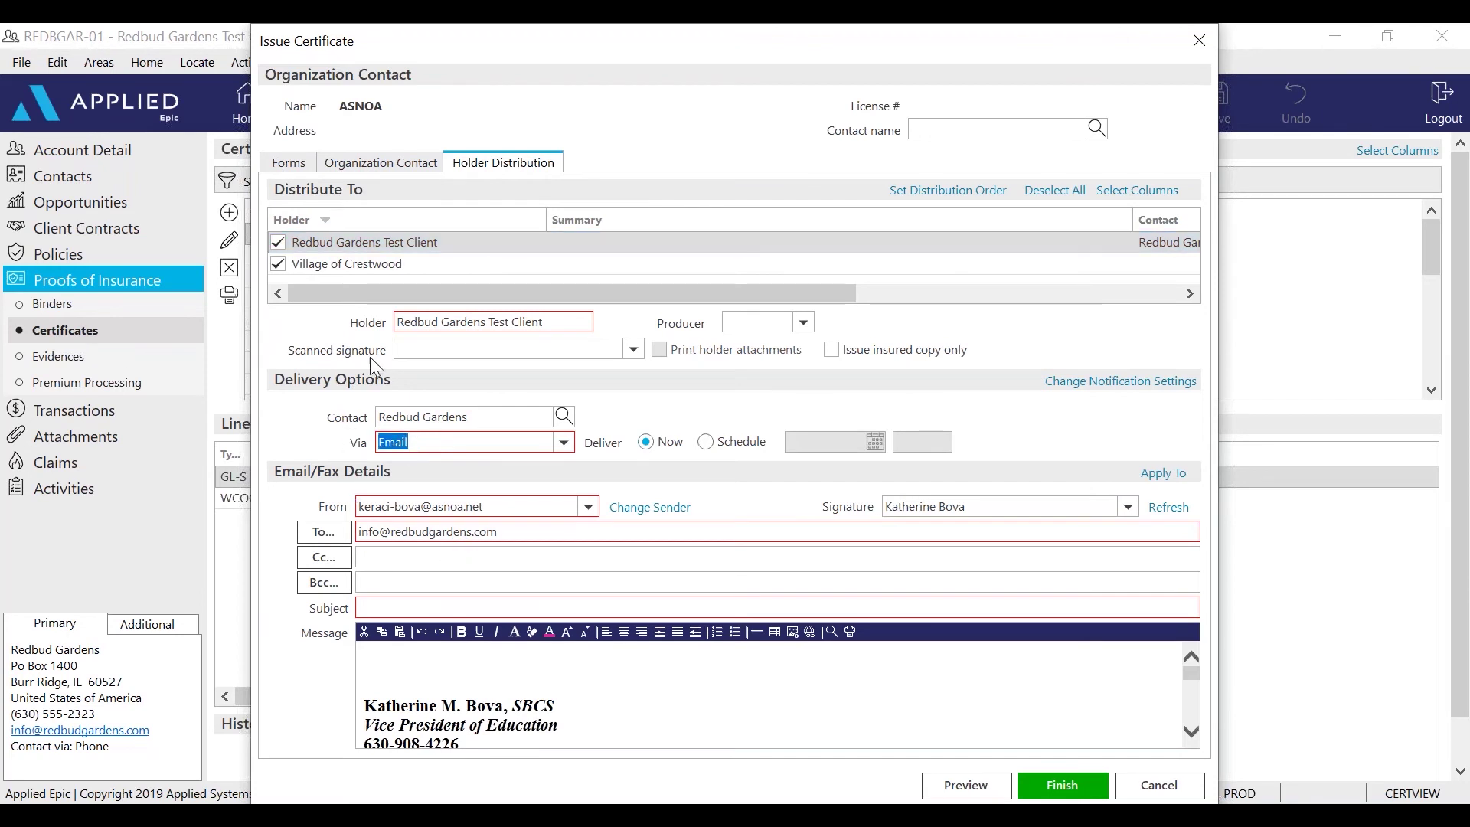
drag(543, 532, 139, 526)
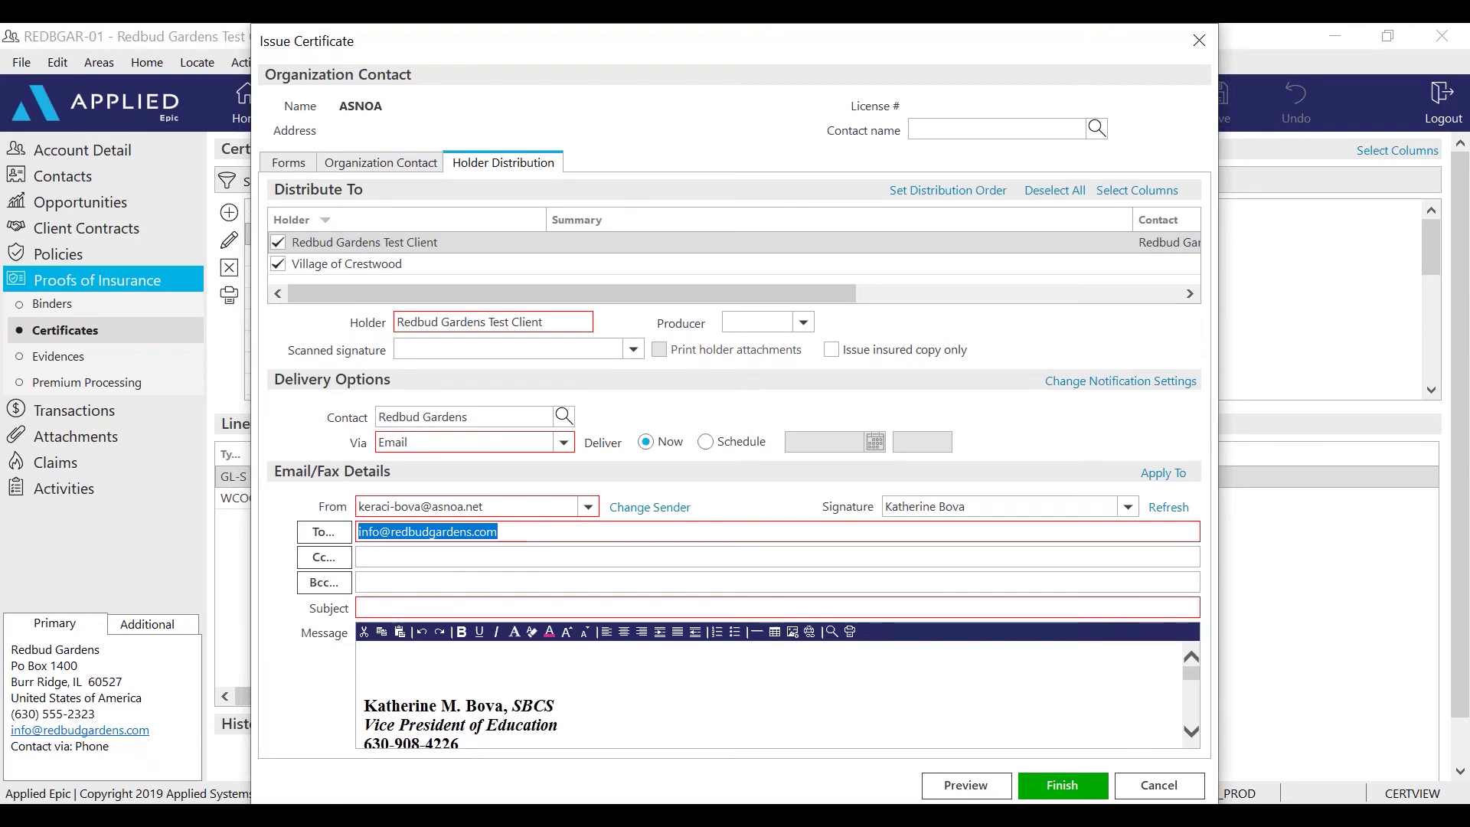
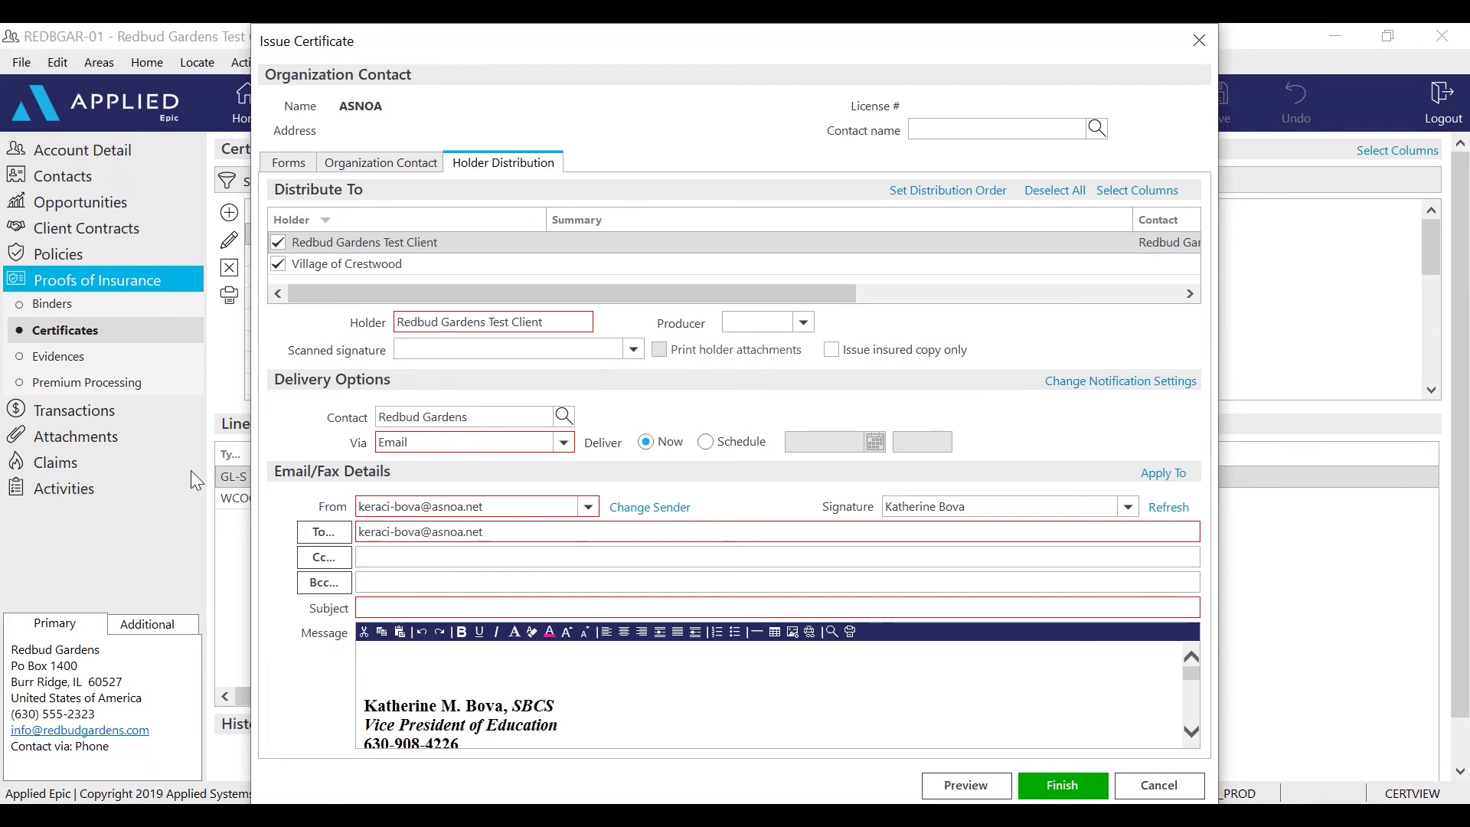
Check the Village of Crestwood recipient, then give Redbud Gardens the sender's scanned signature
click(371, 265)
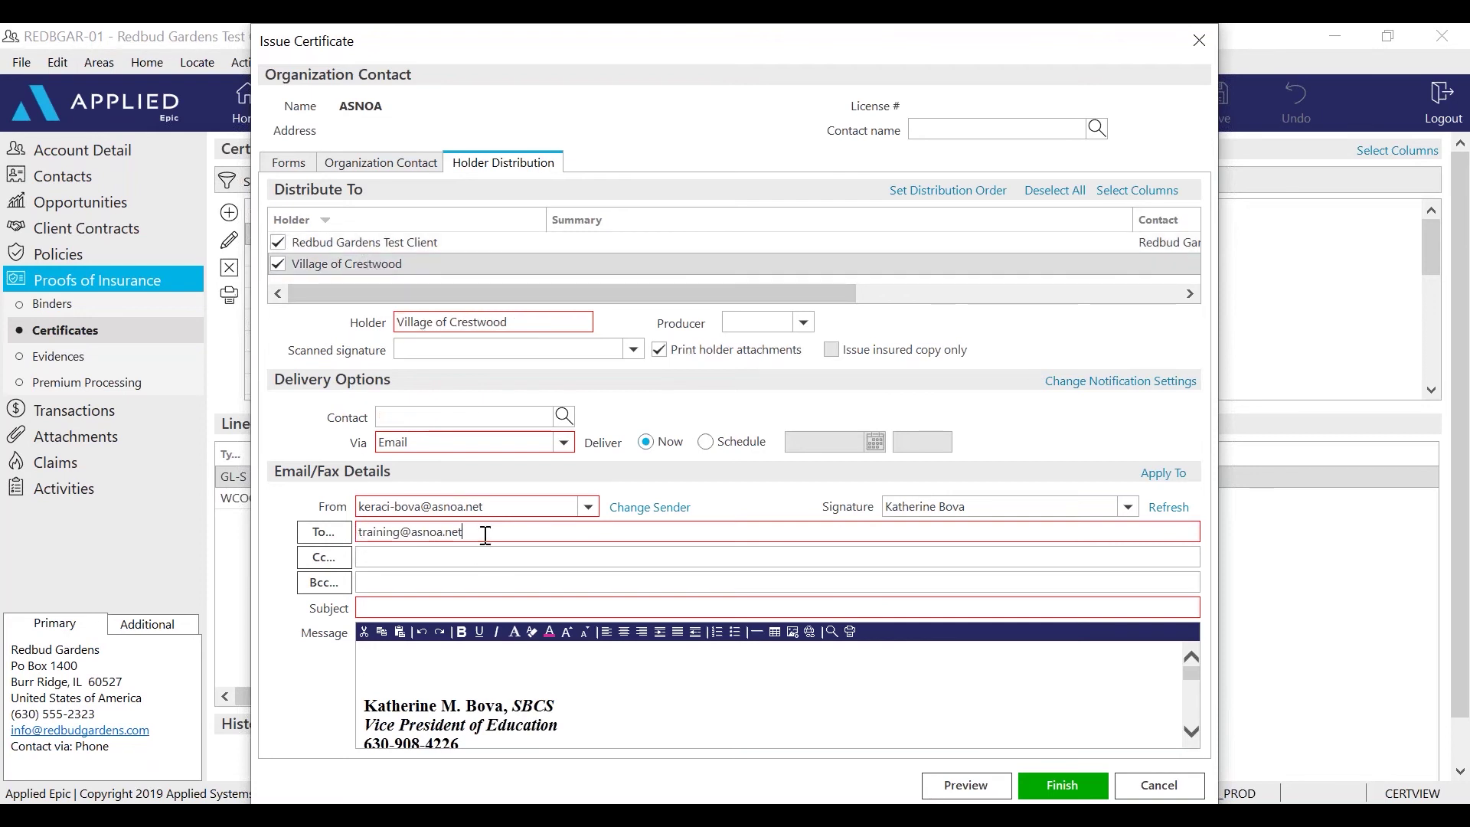
drag(462, 531, 350, 523)
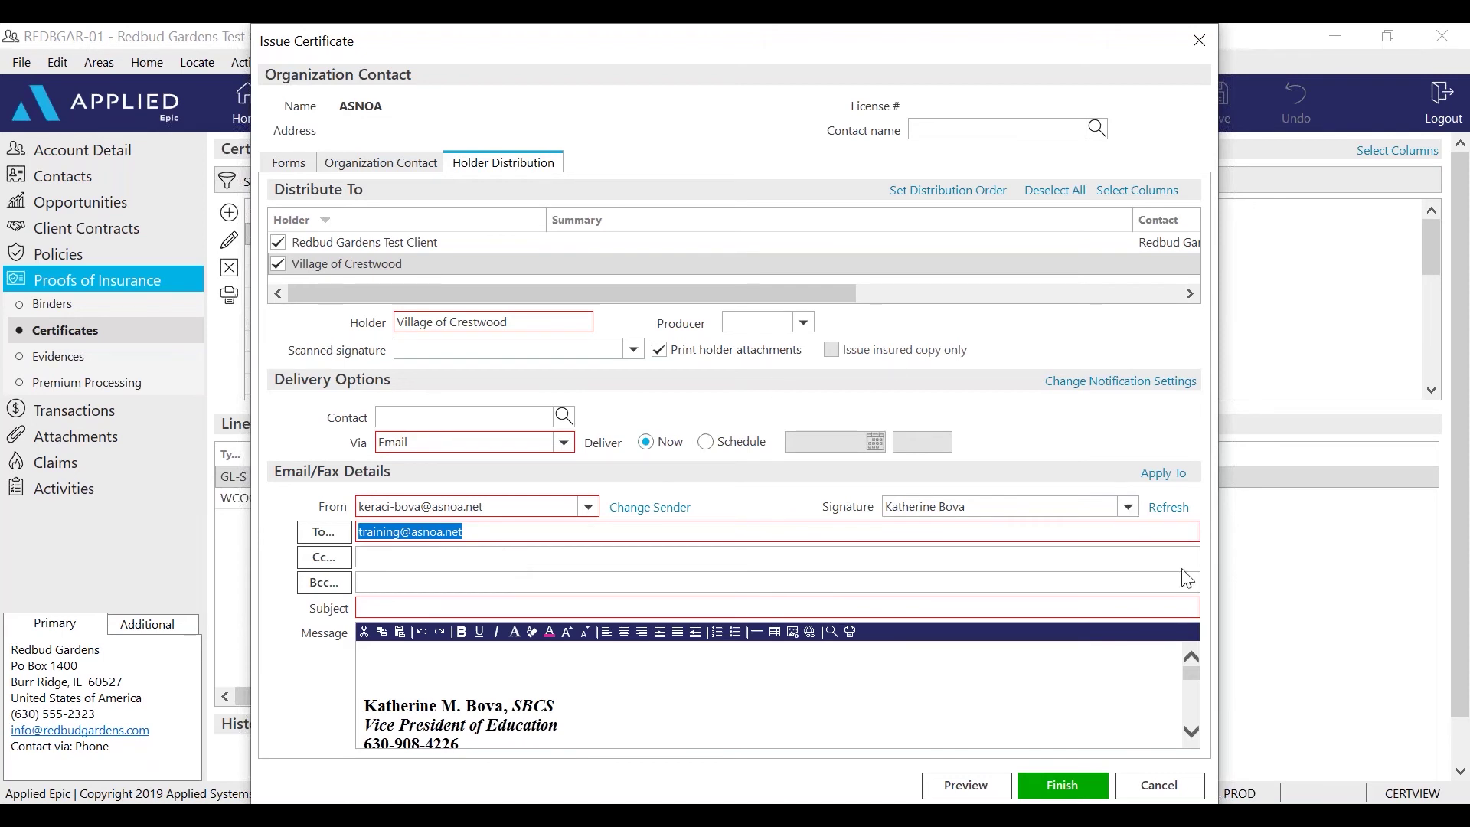
click(476, 234)
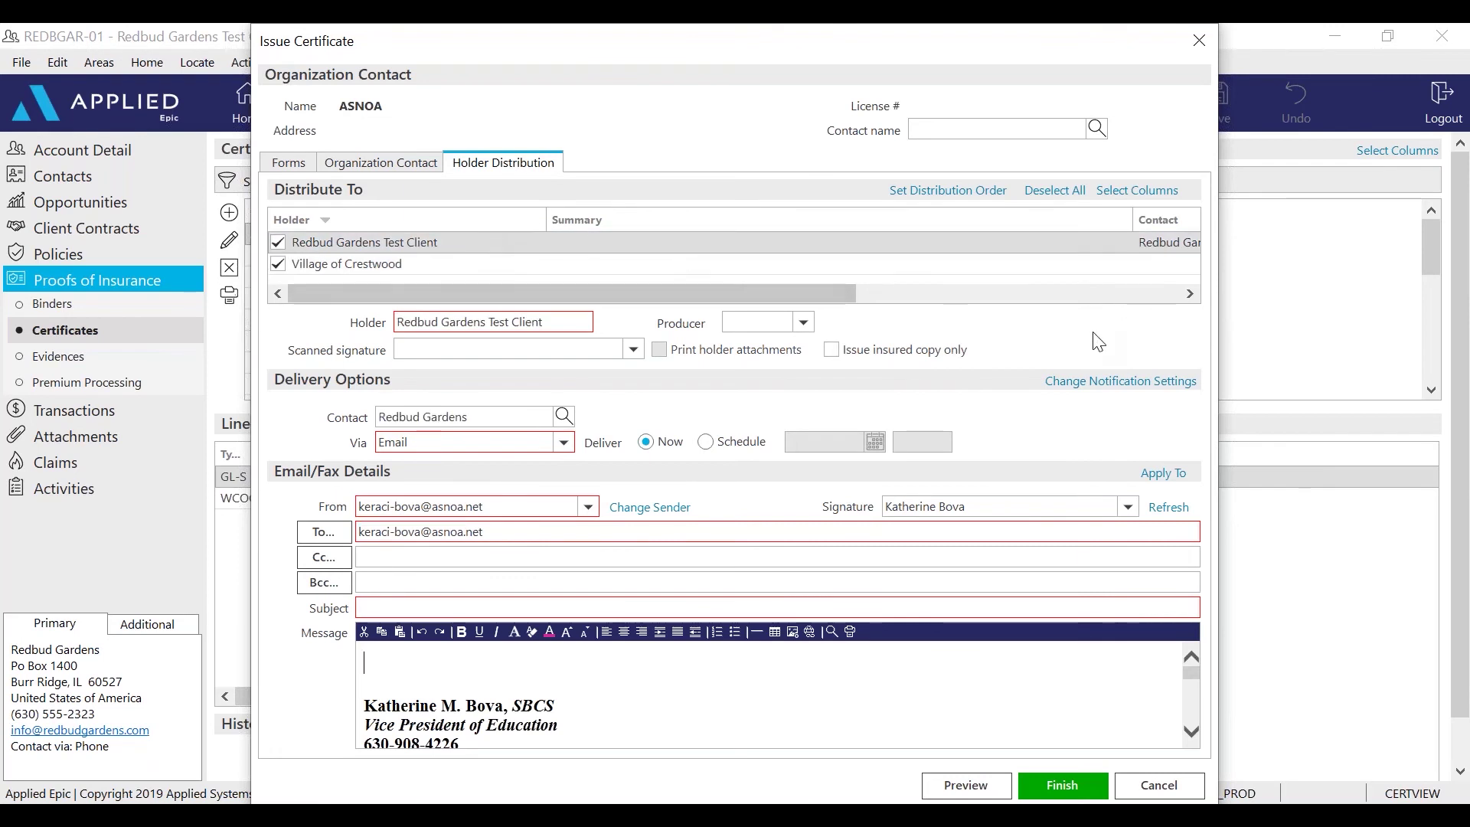
click(632, 350)
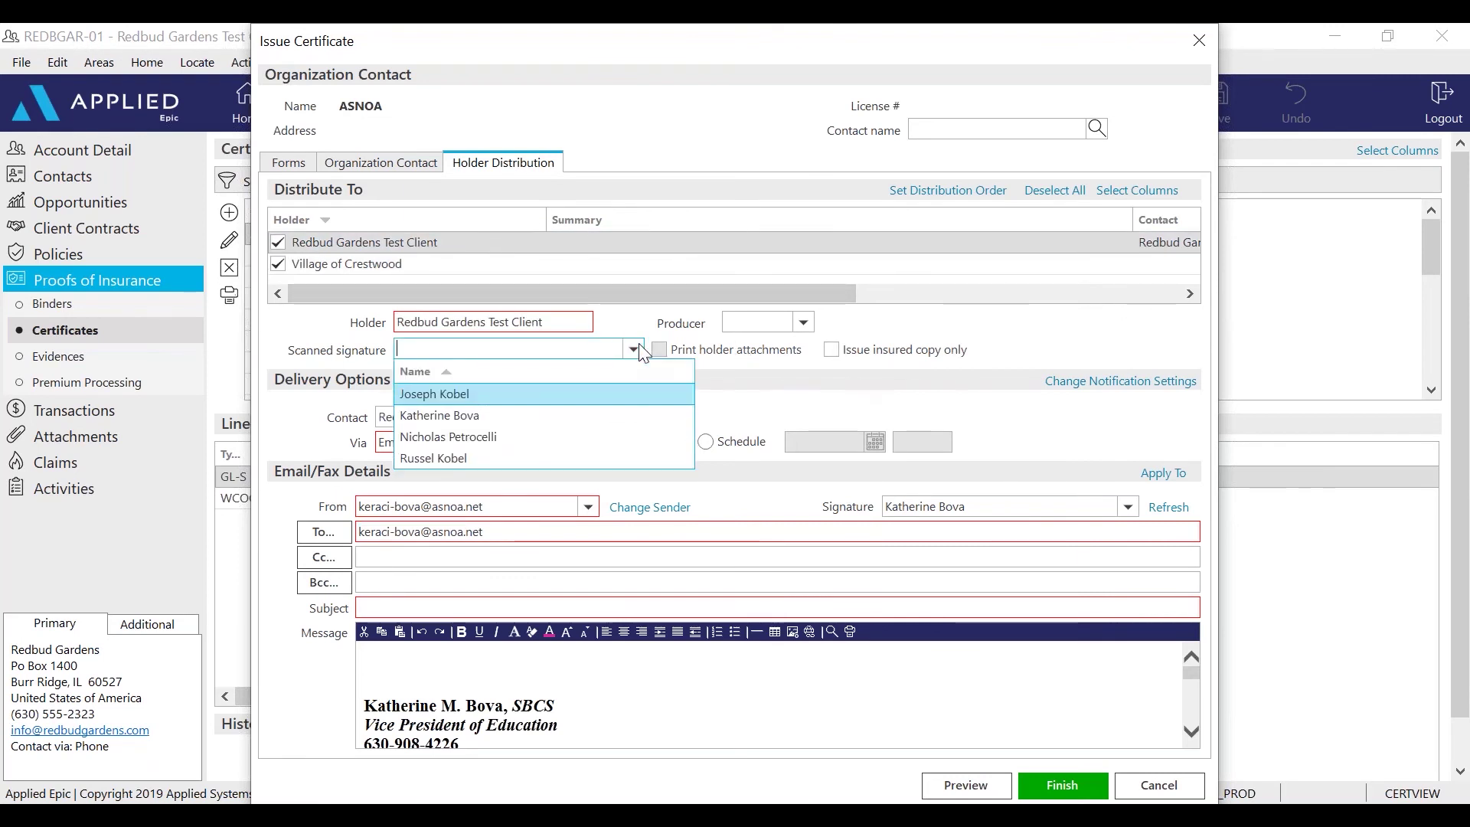
click(485, 413)
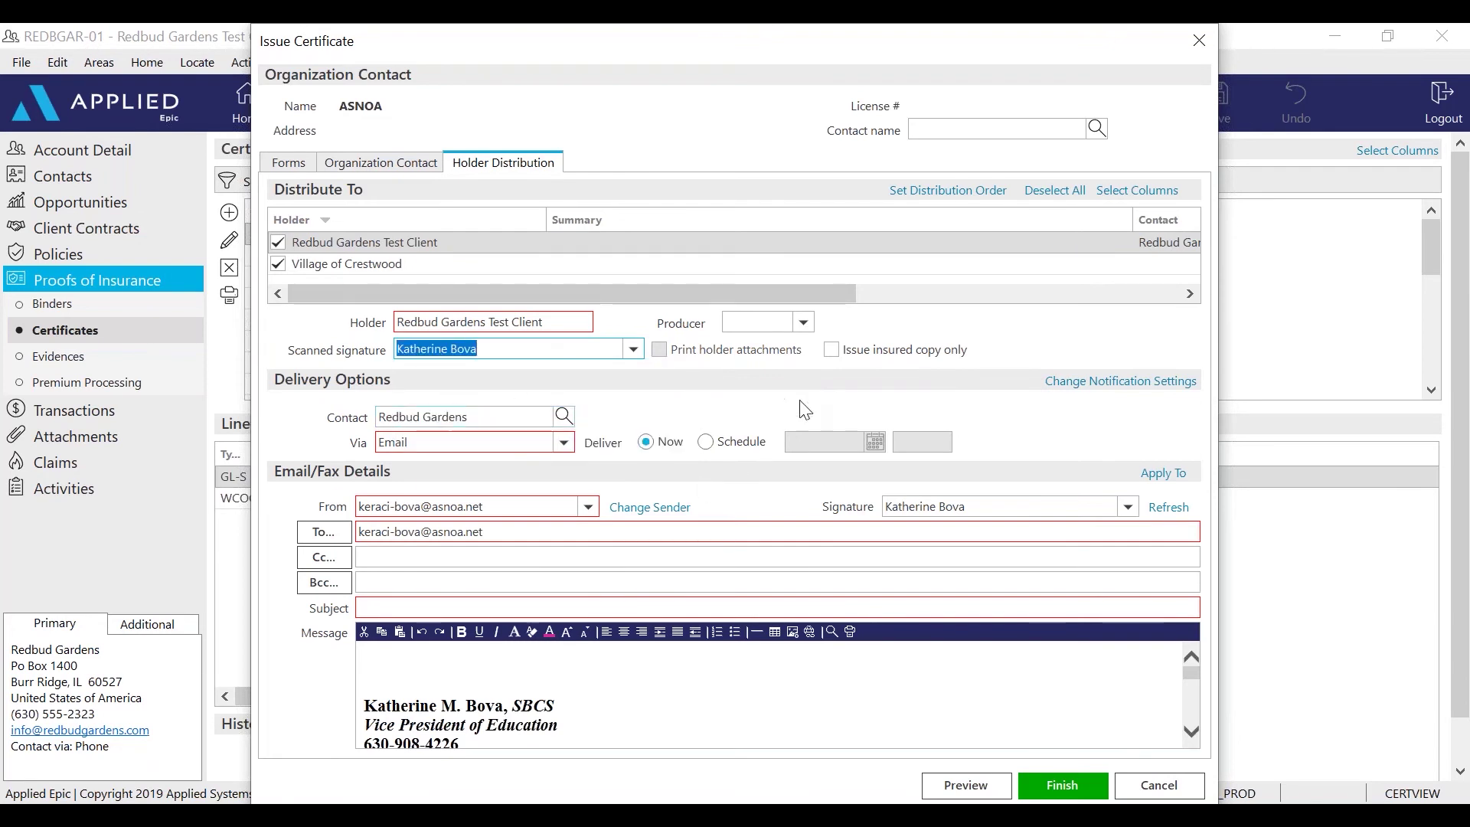
Choose the certificate's producer and an organization contact name from the servicing contacts
click(804, 324)
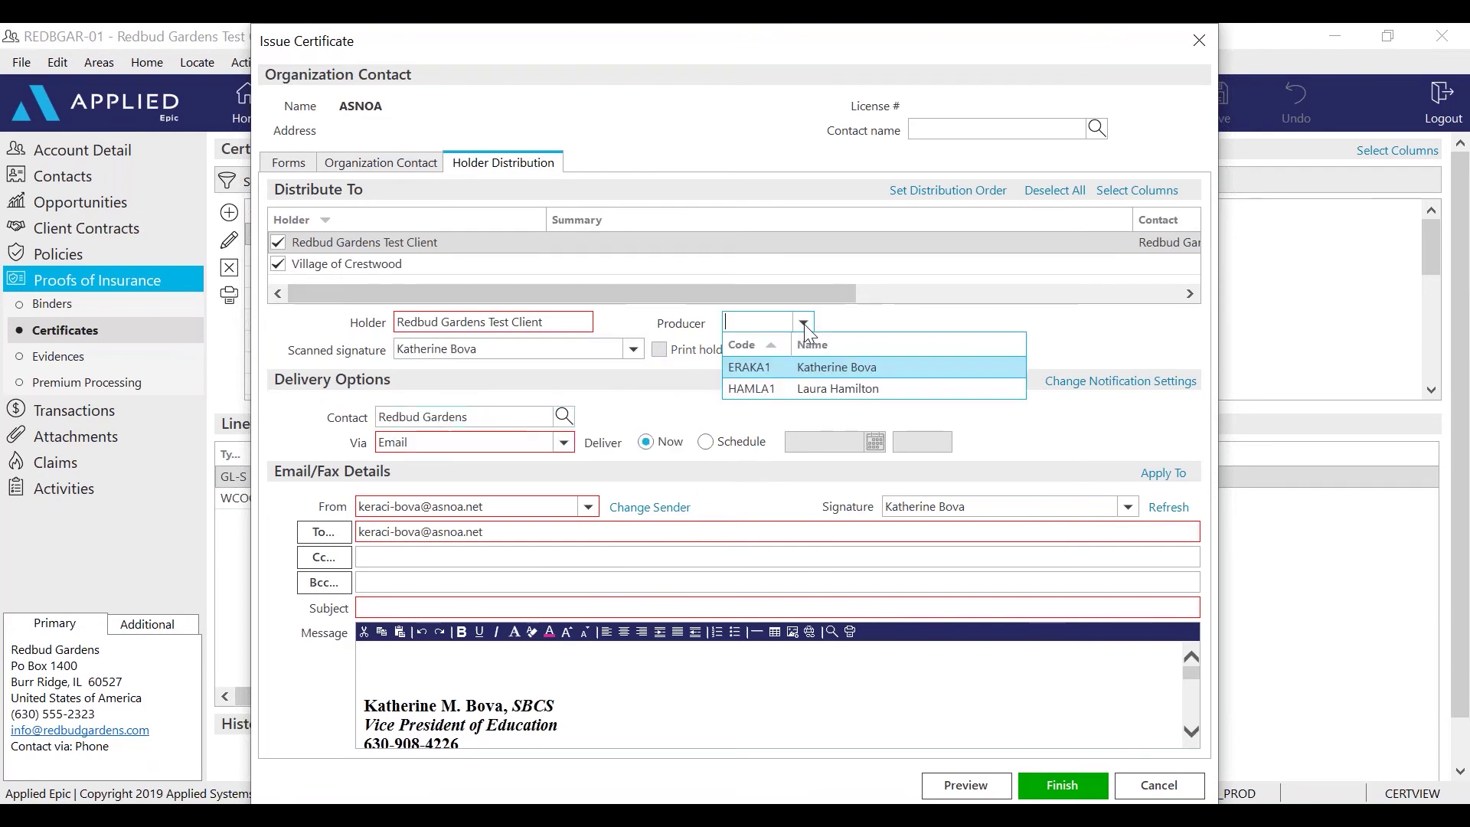
click(819, 369)
click(1098, 132)
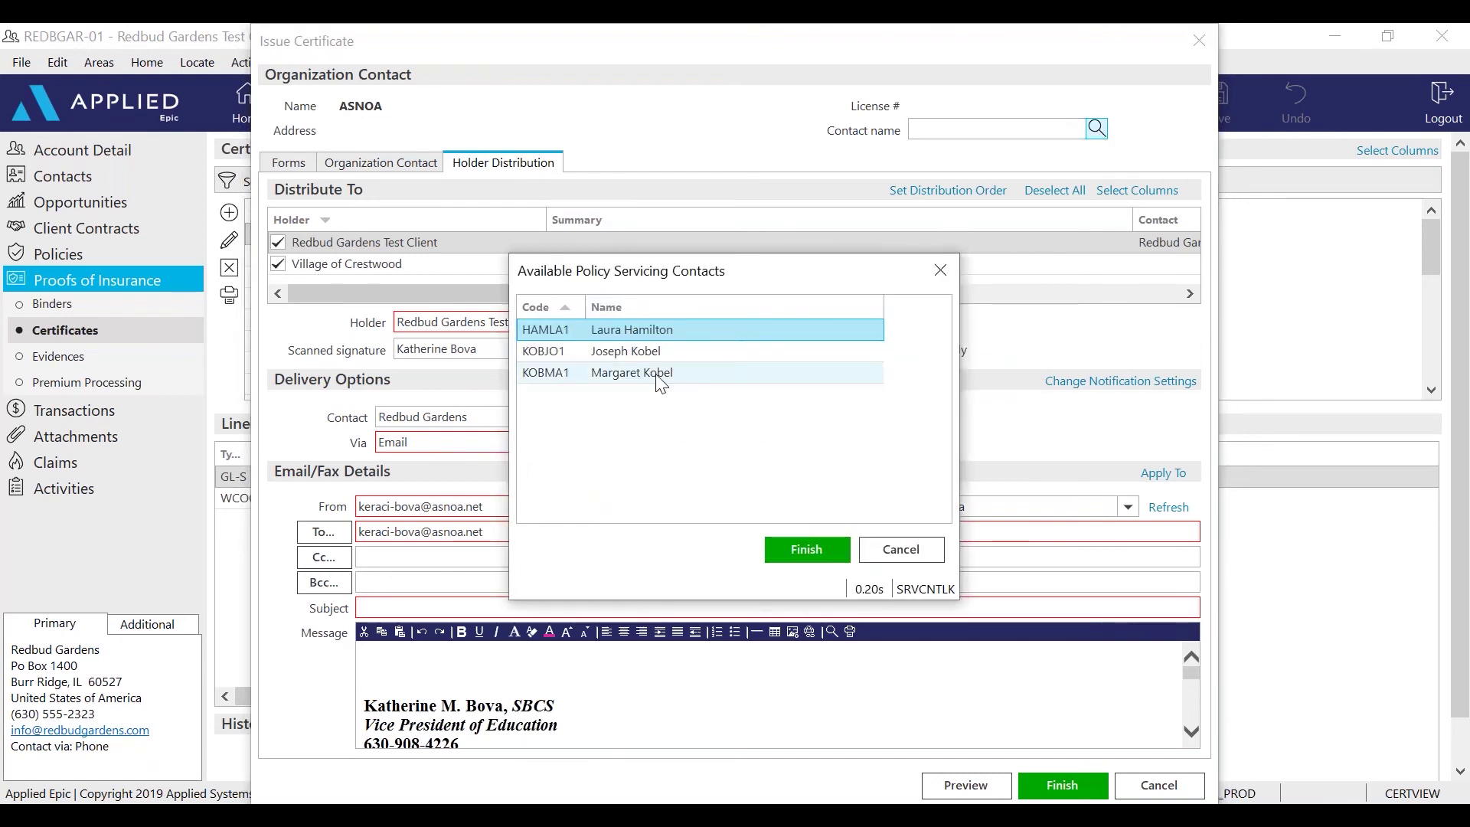
click(650, 352)
click(800, 551)
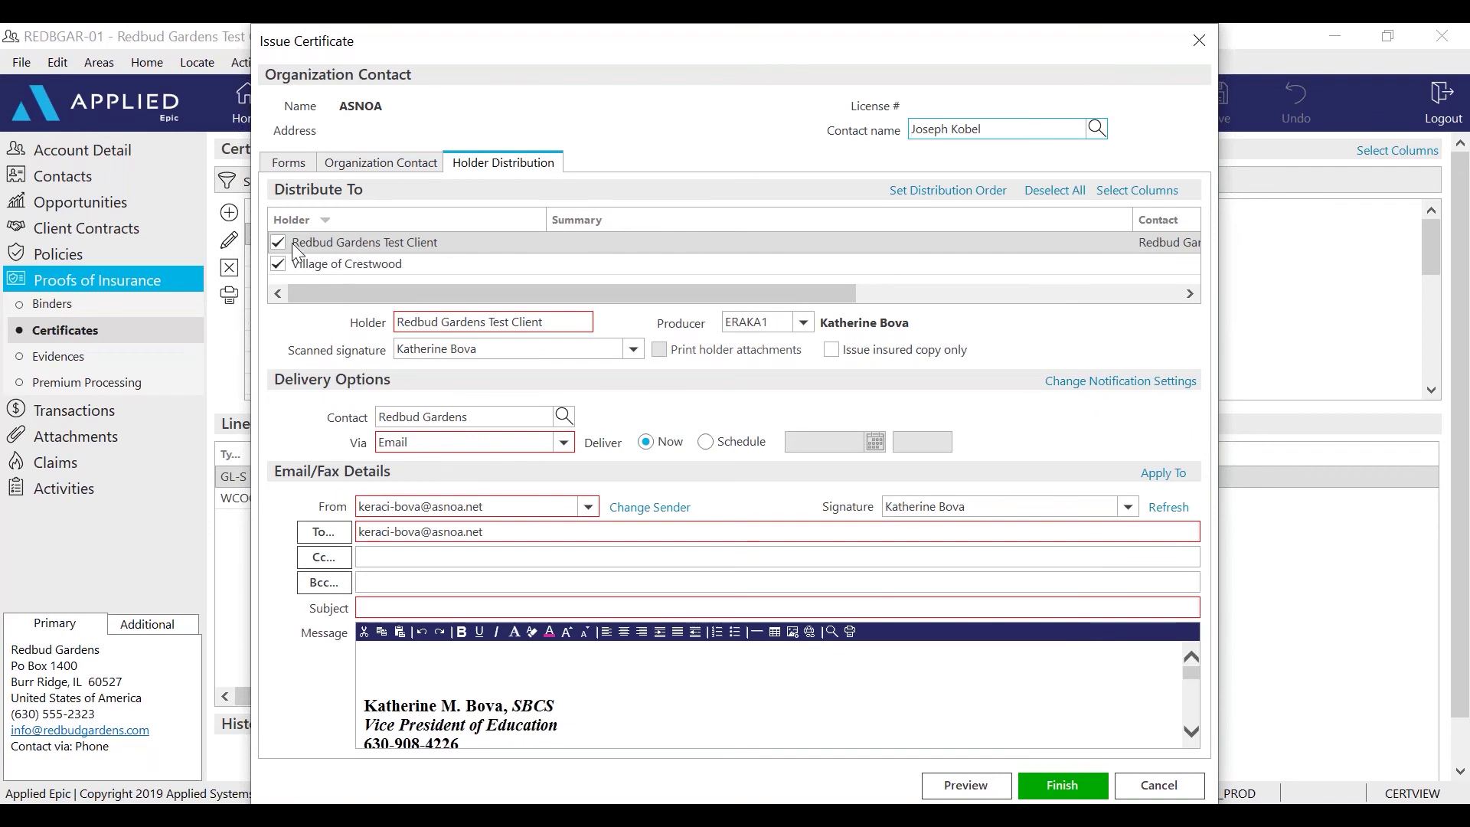
Keep both holders checked and leave Email as the Redbud Gardens delivery method
click(278, 264)
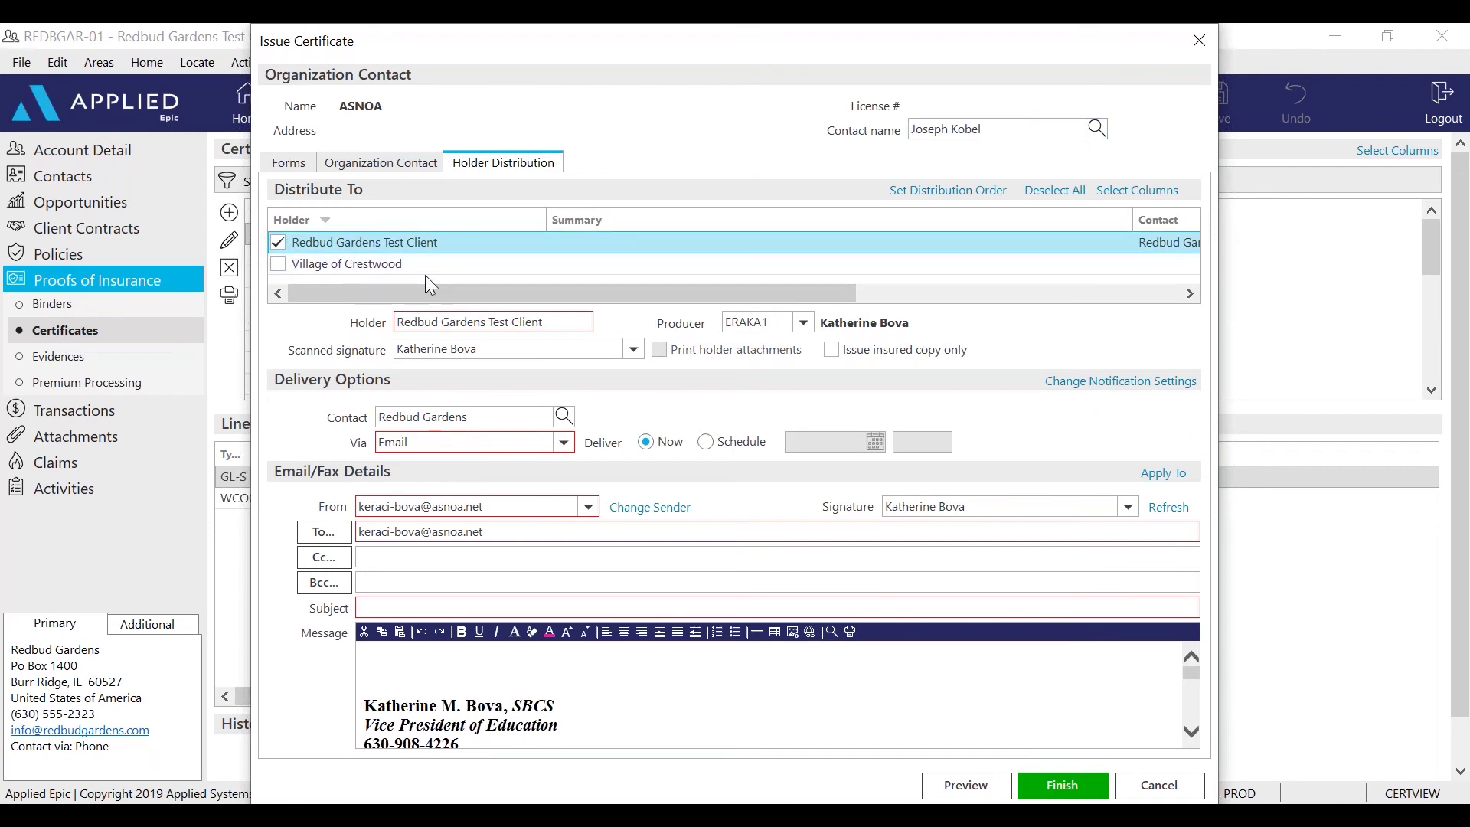
click(278, 264)
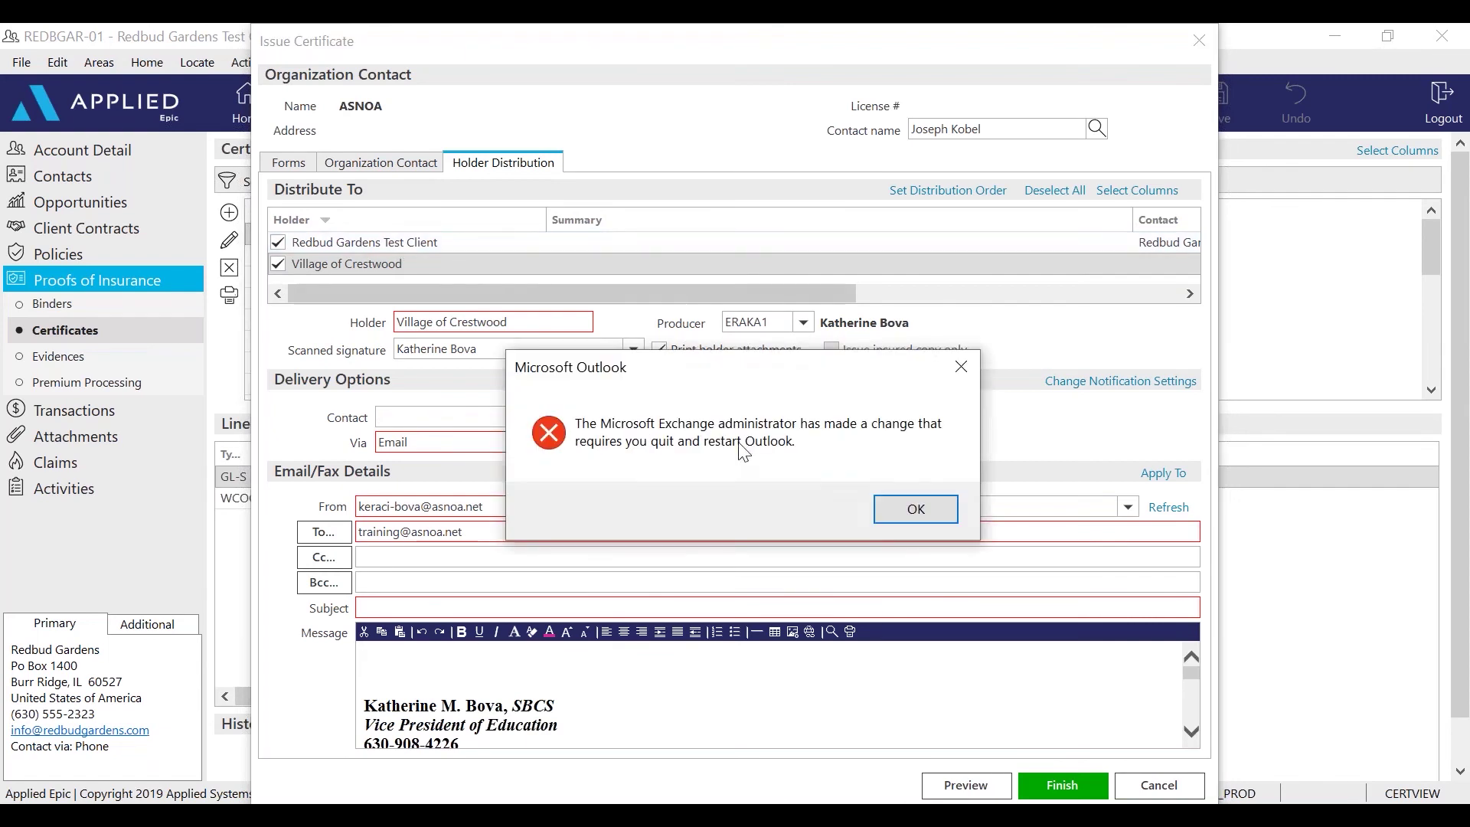
click(916, 509)
click(466, 243)
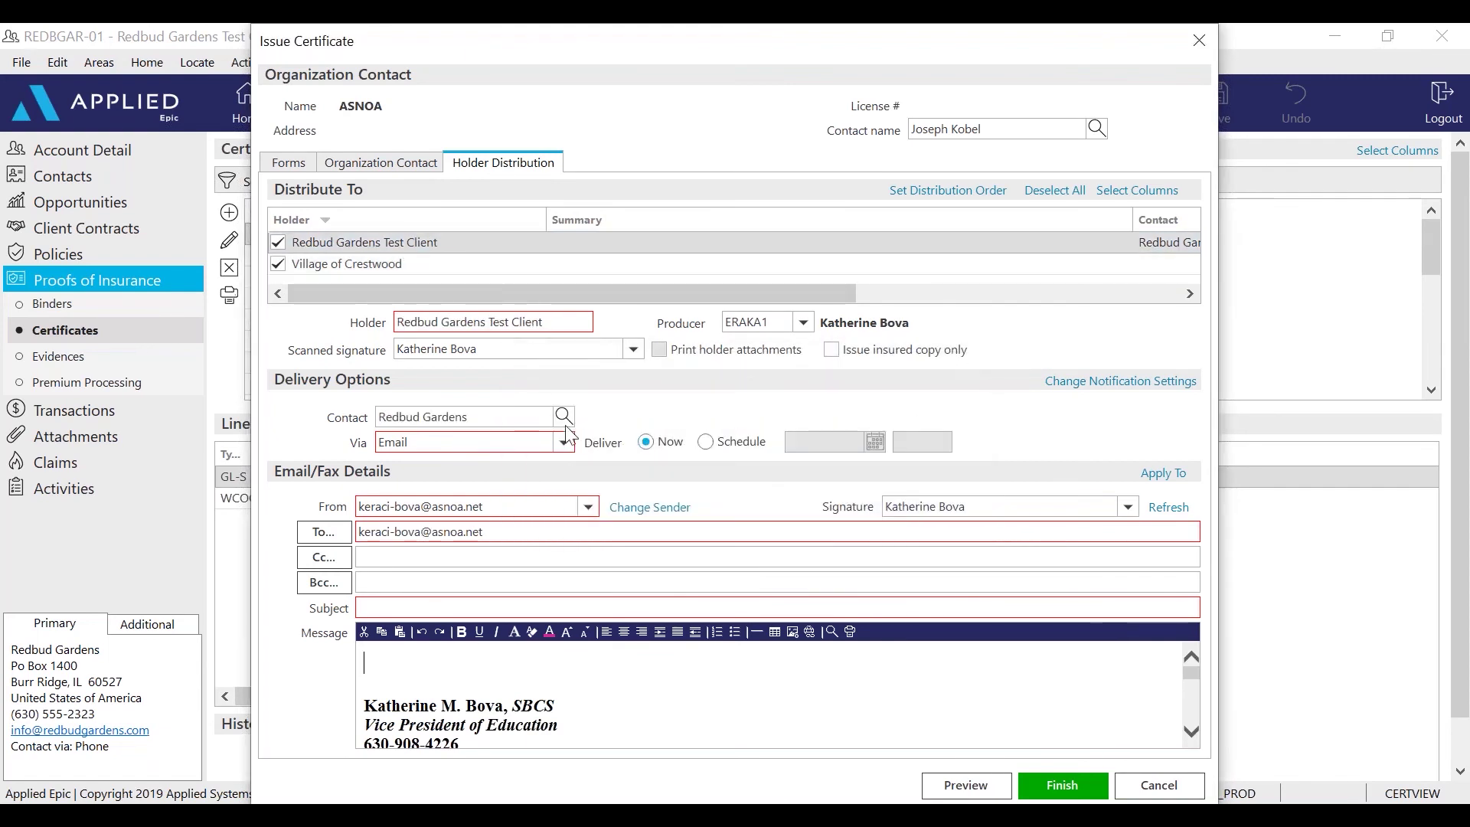
click(564, 444)
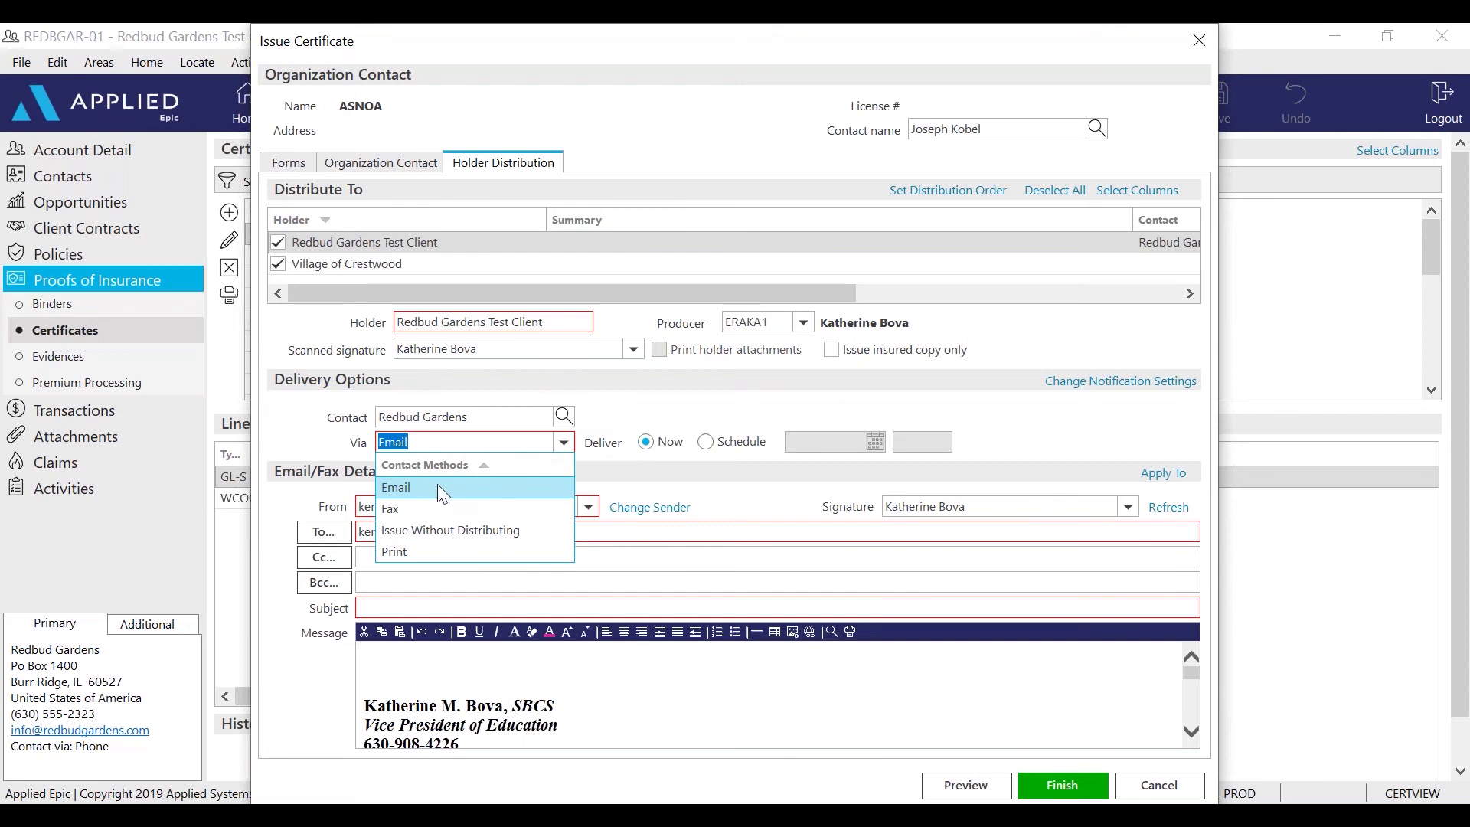
click(462, 489)
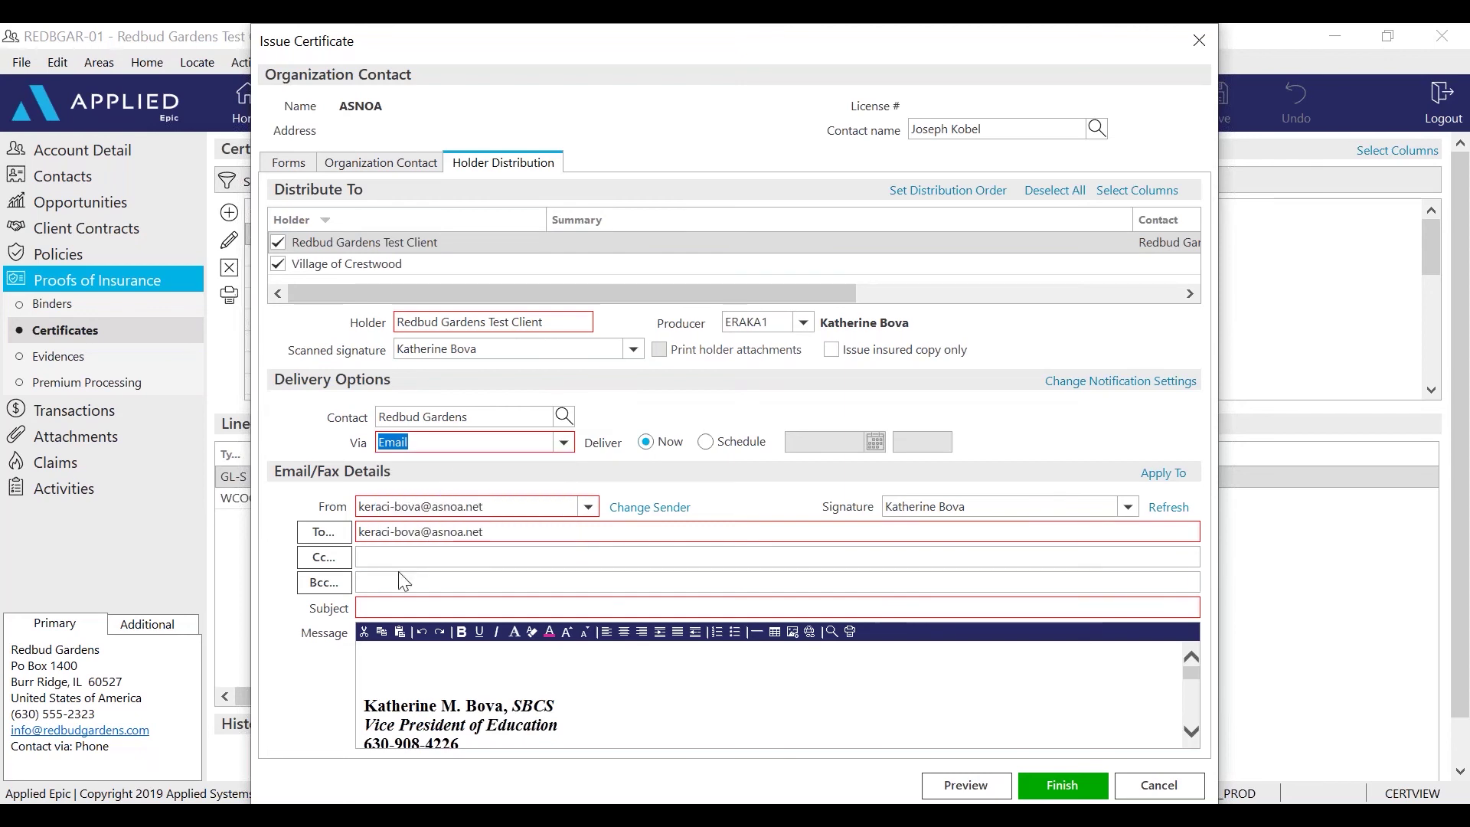
Write the subject 'Certificate of Insurance' and the body 'Hello, Please find attached Certificate as requested.'
click(404, 611)
text(Certificate of Insurance)
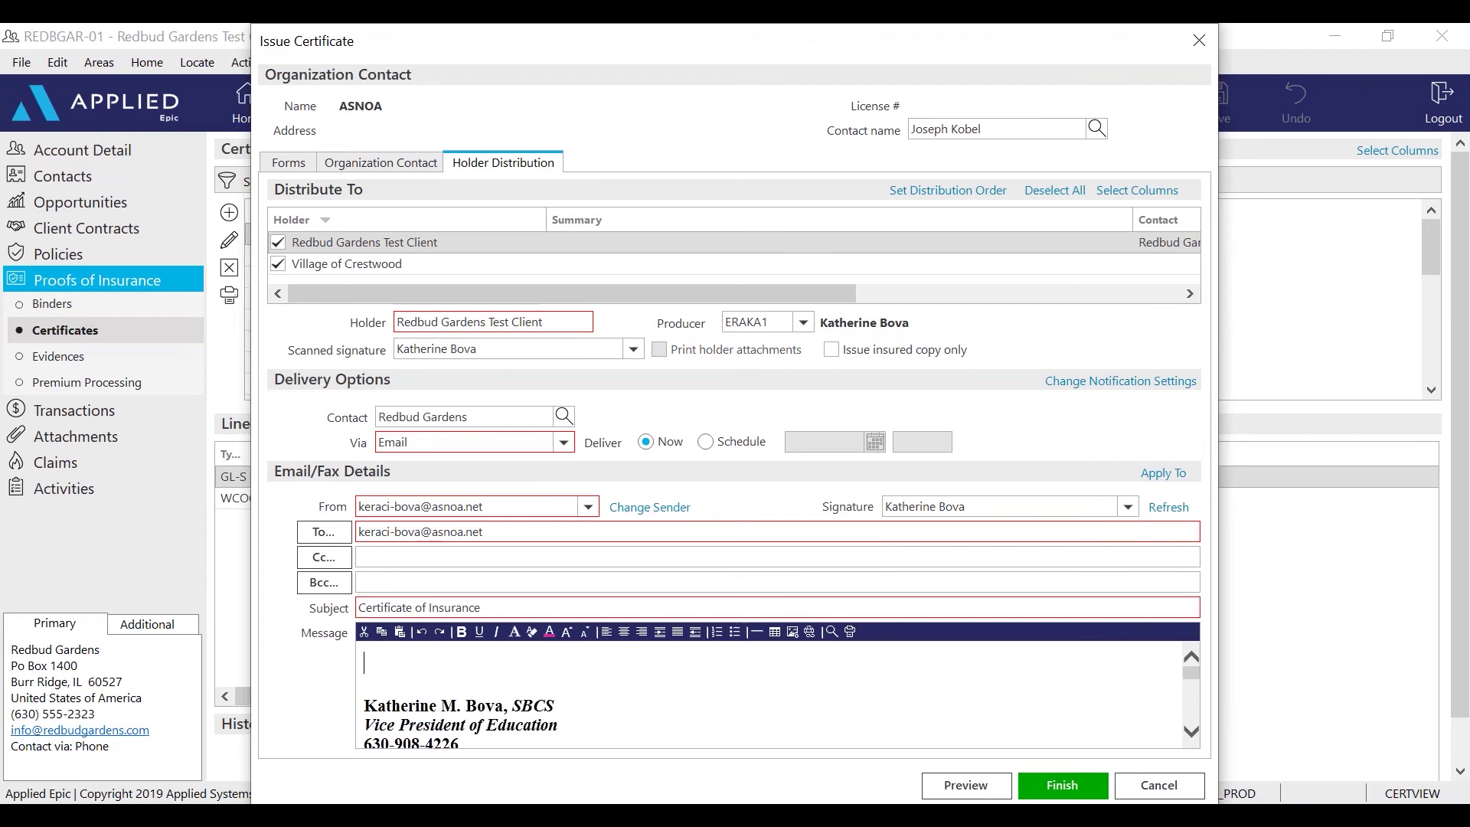
text(Hello,)
key(Return)
key(Return)
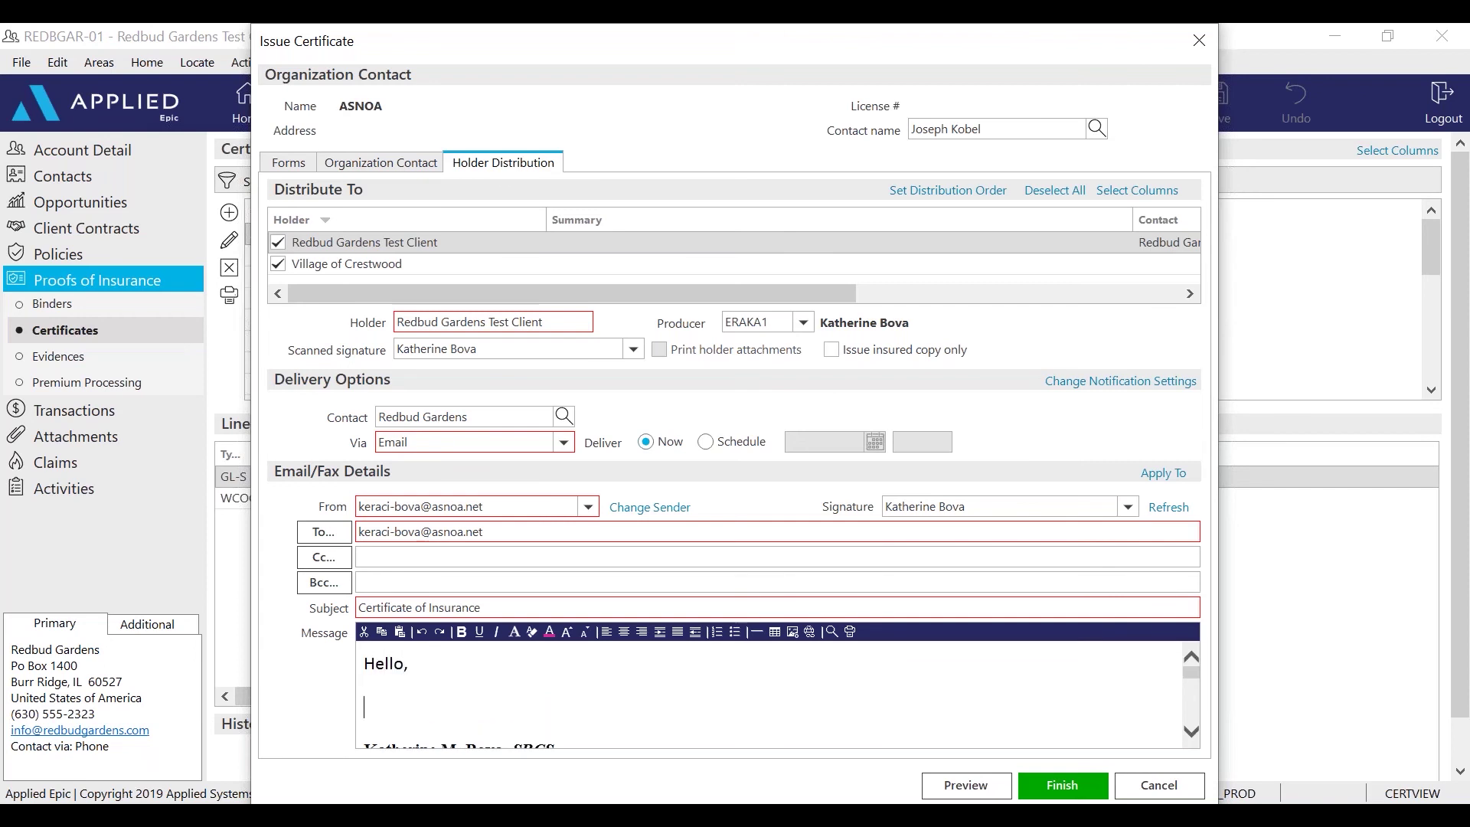
text(Please find attached Certificate as requested.)
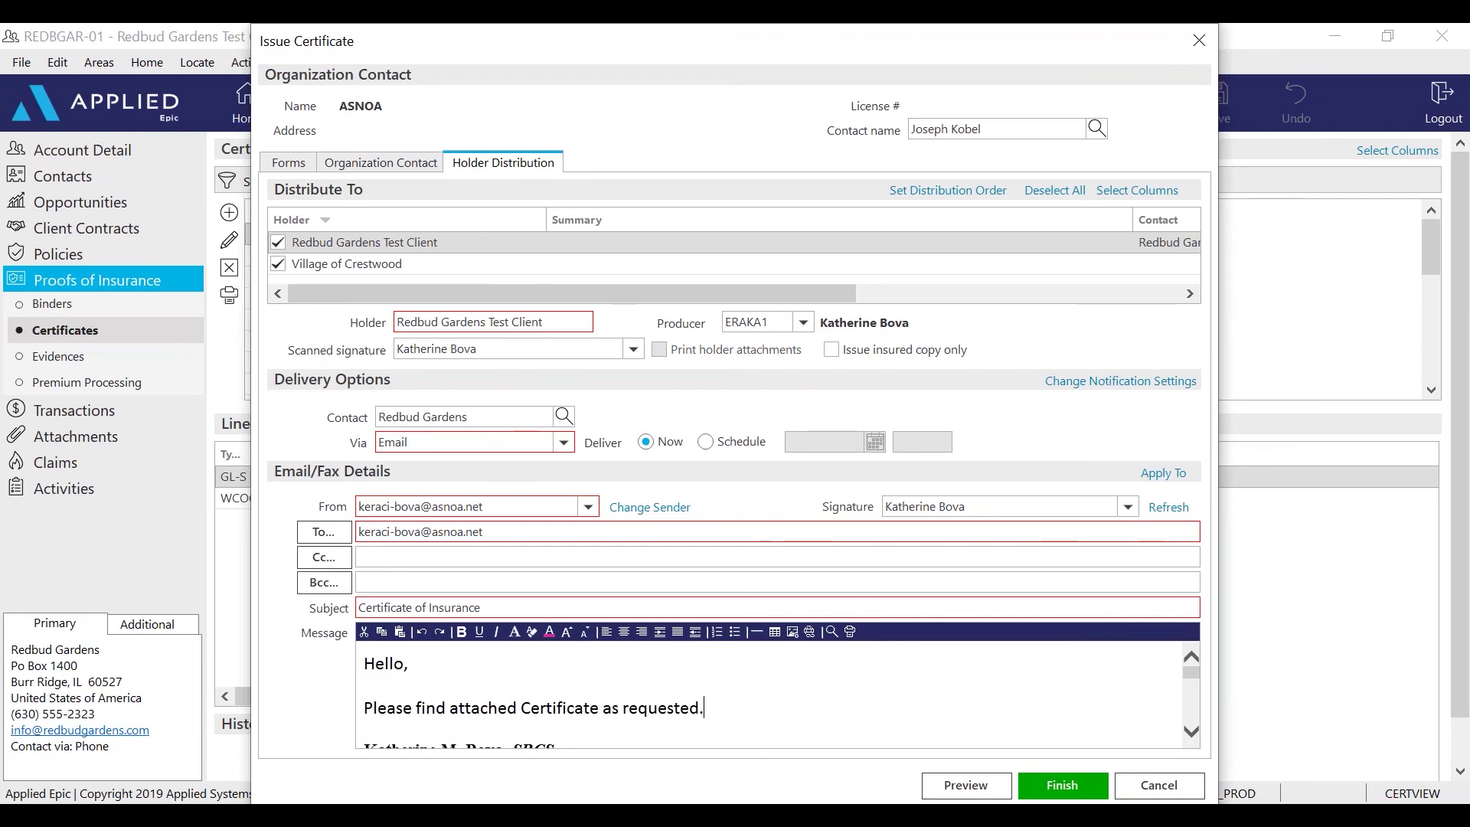
scroll(479, 708, down, 1)
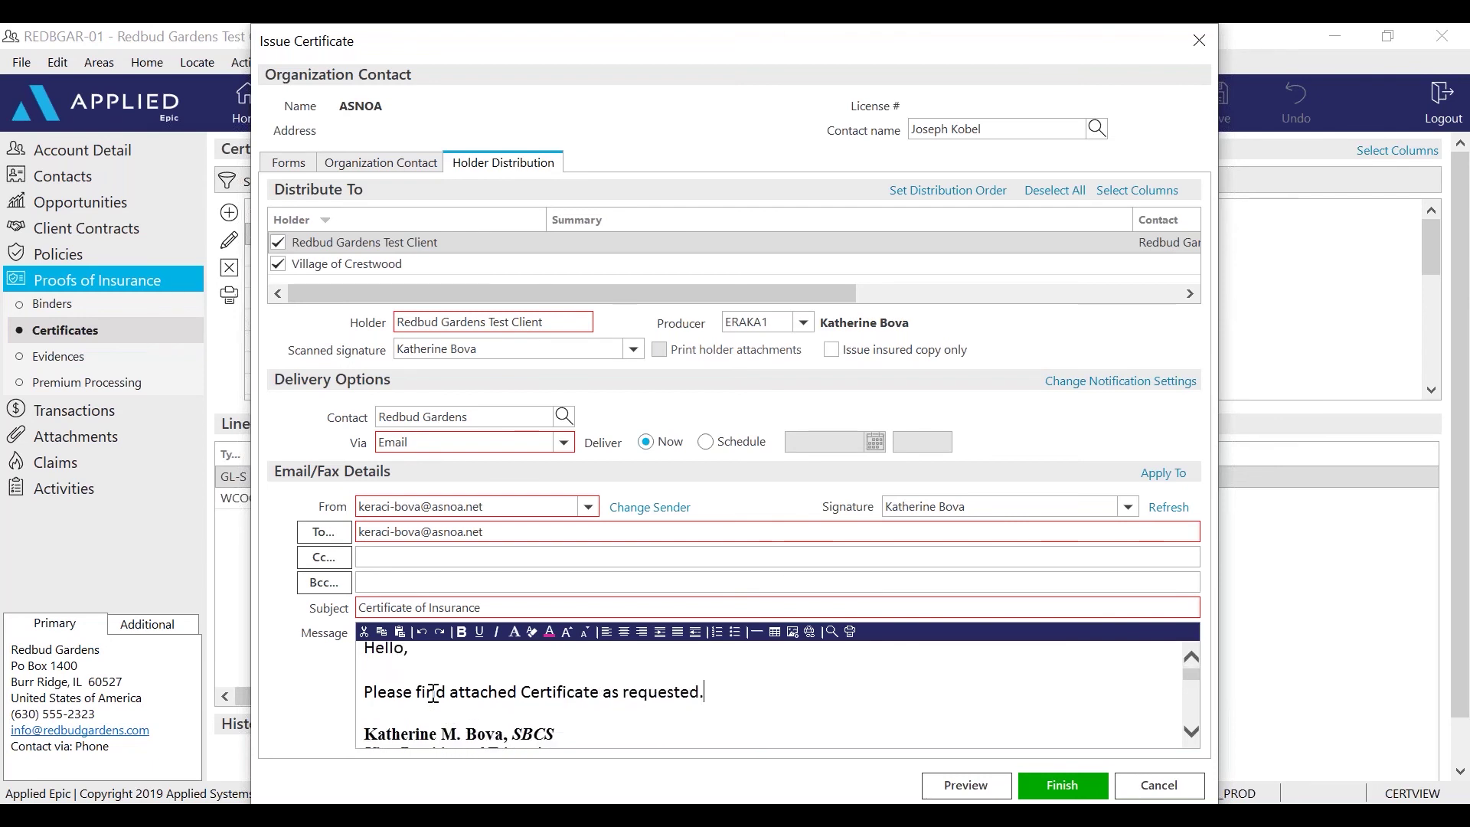
scroll(645, 700, down, 1)
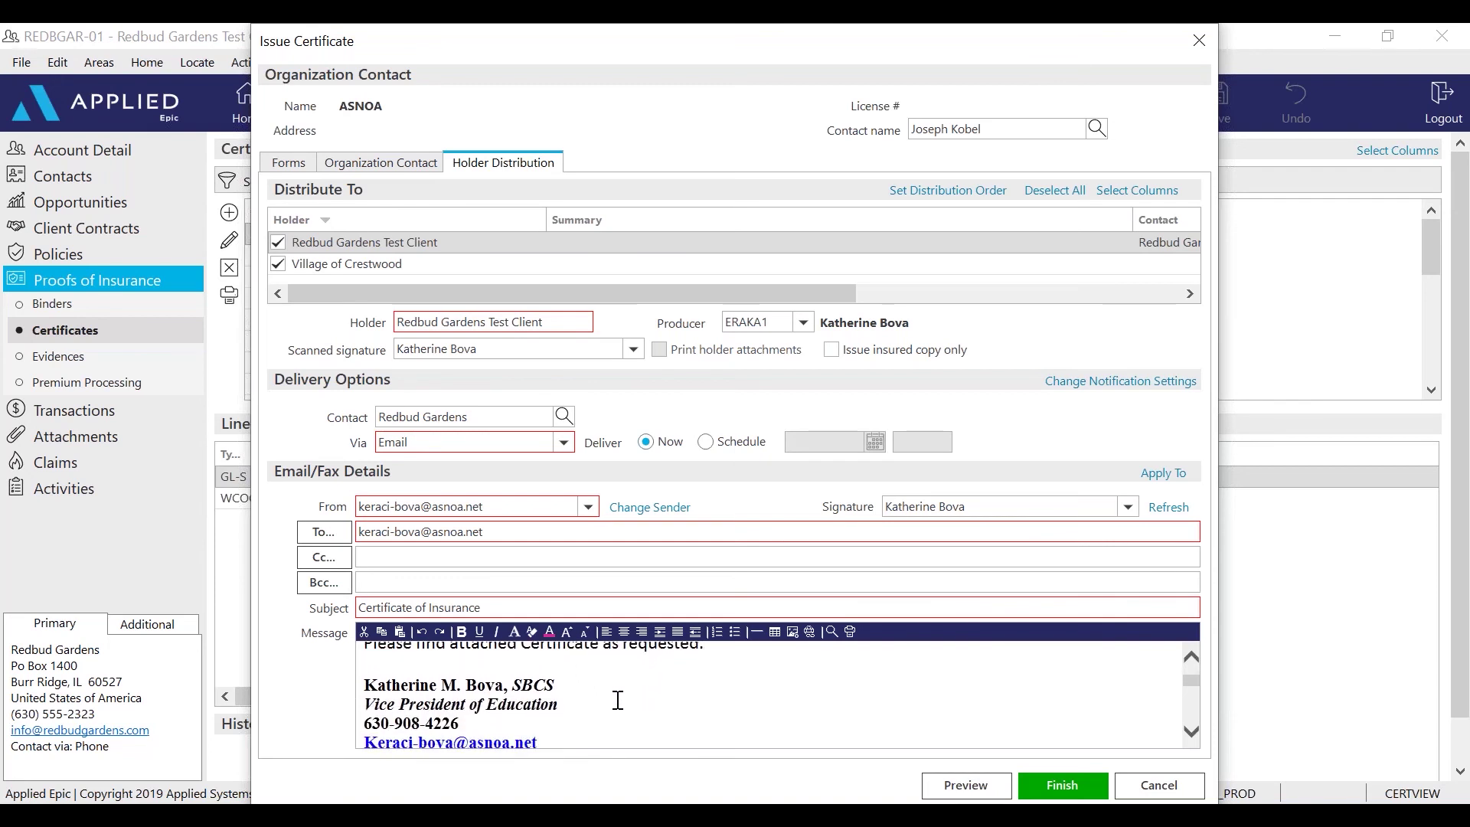
scroll(536, 689, down, 1)
scroll(536, 693, up, 1)
scroll(571, 702, down, 2)
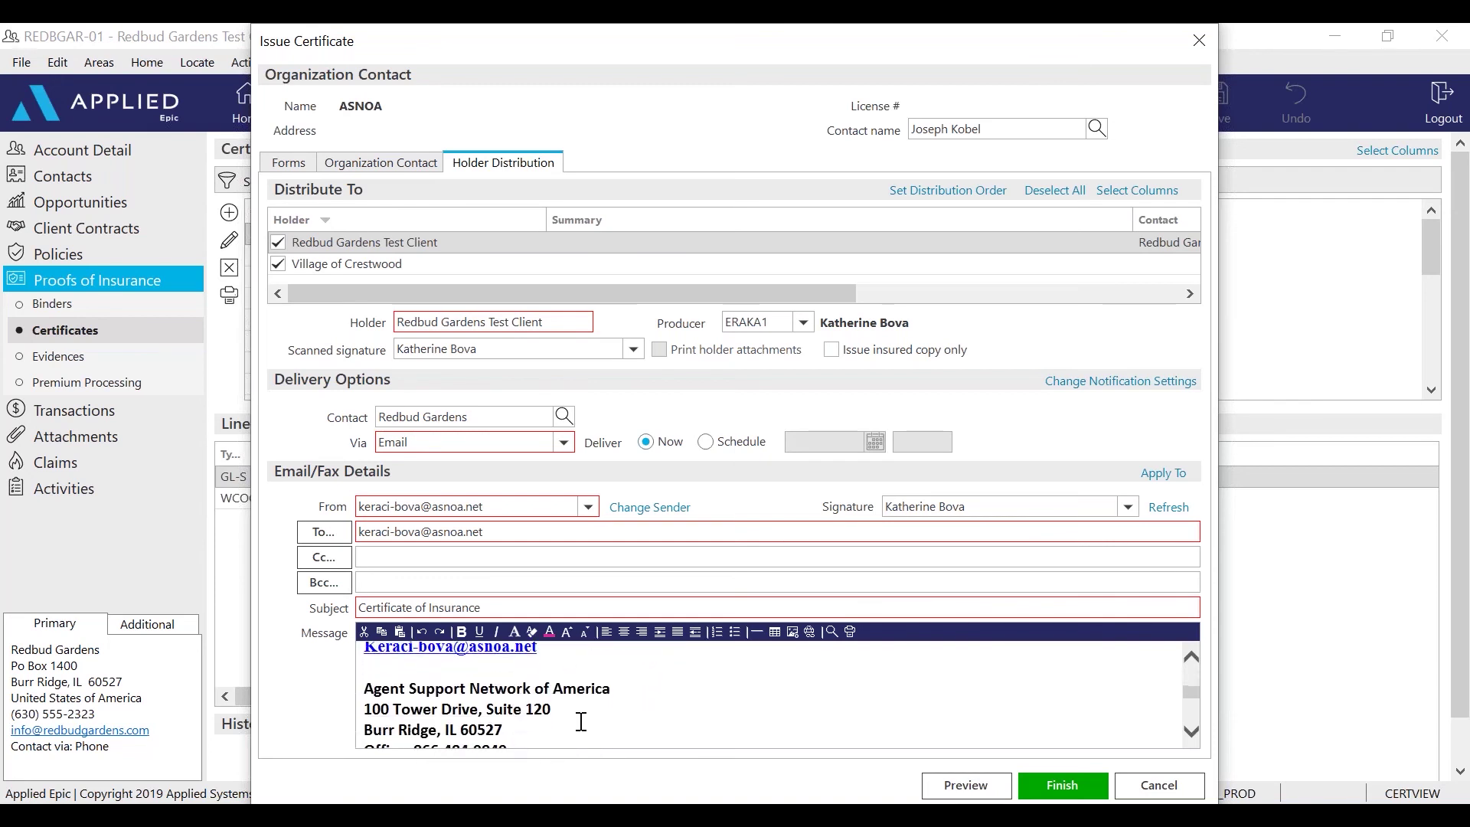
scroll(581, 721, up, 2)
scroll(581, 721, up, 1)
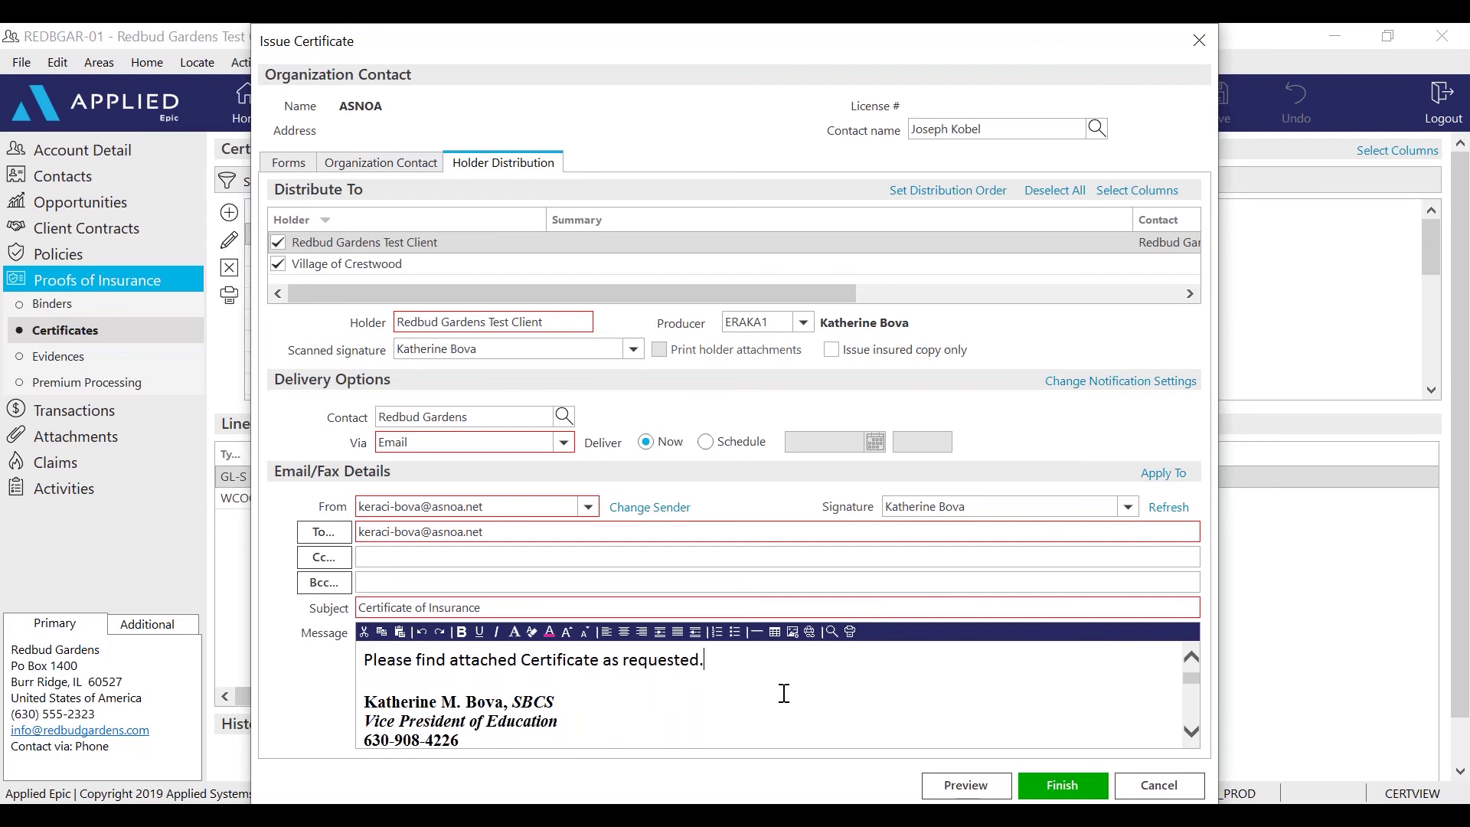
Preview the certificate PDF and highlight the Lloyds of London insurer name
click(949, 789)
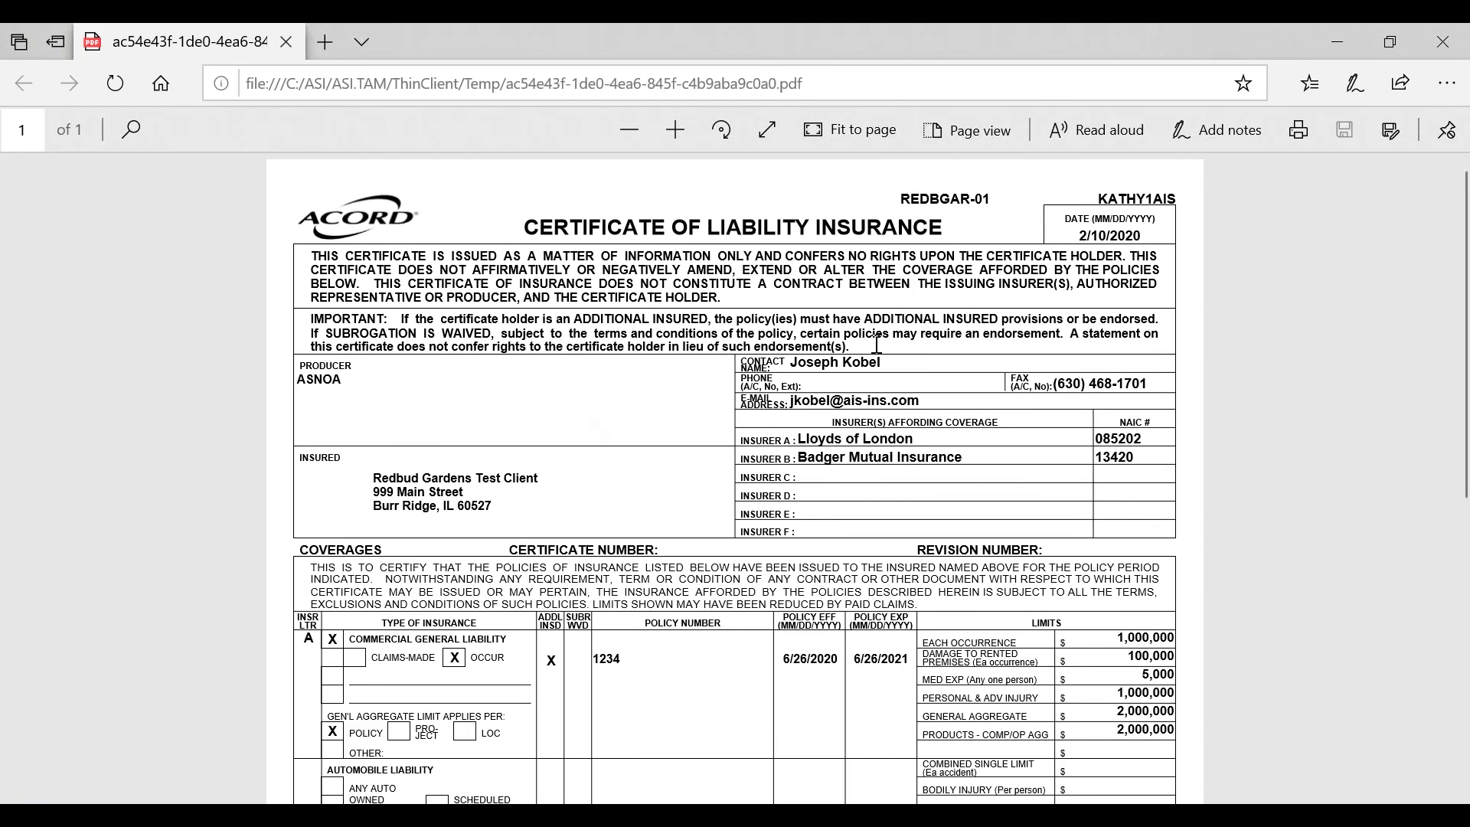
scroll(612, 495, down, 3)
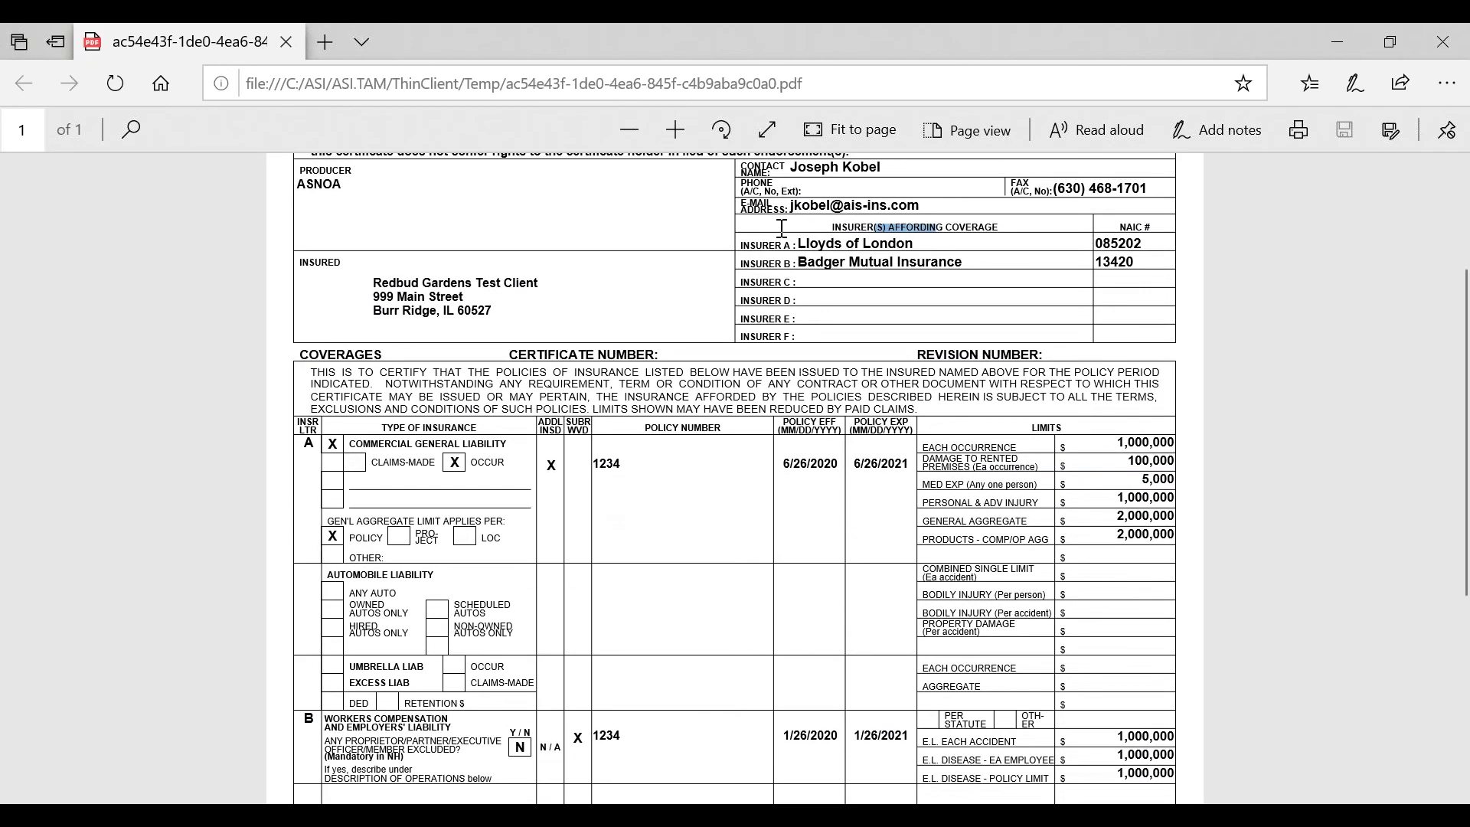
drag(930, 240, 785, 234)
click(602, 314)
Scroll to the holder section and highlight the additional insured description line
scroll(527, 513, down, 2)
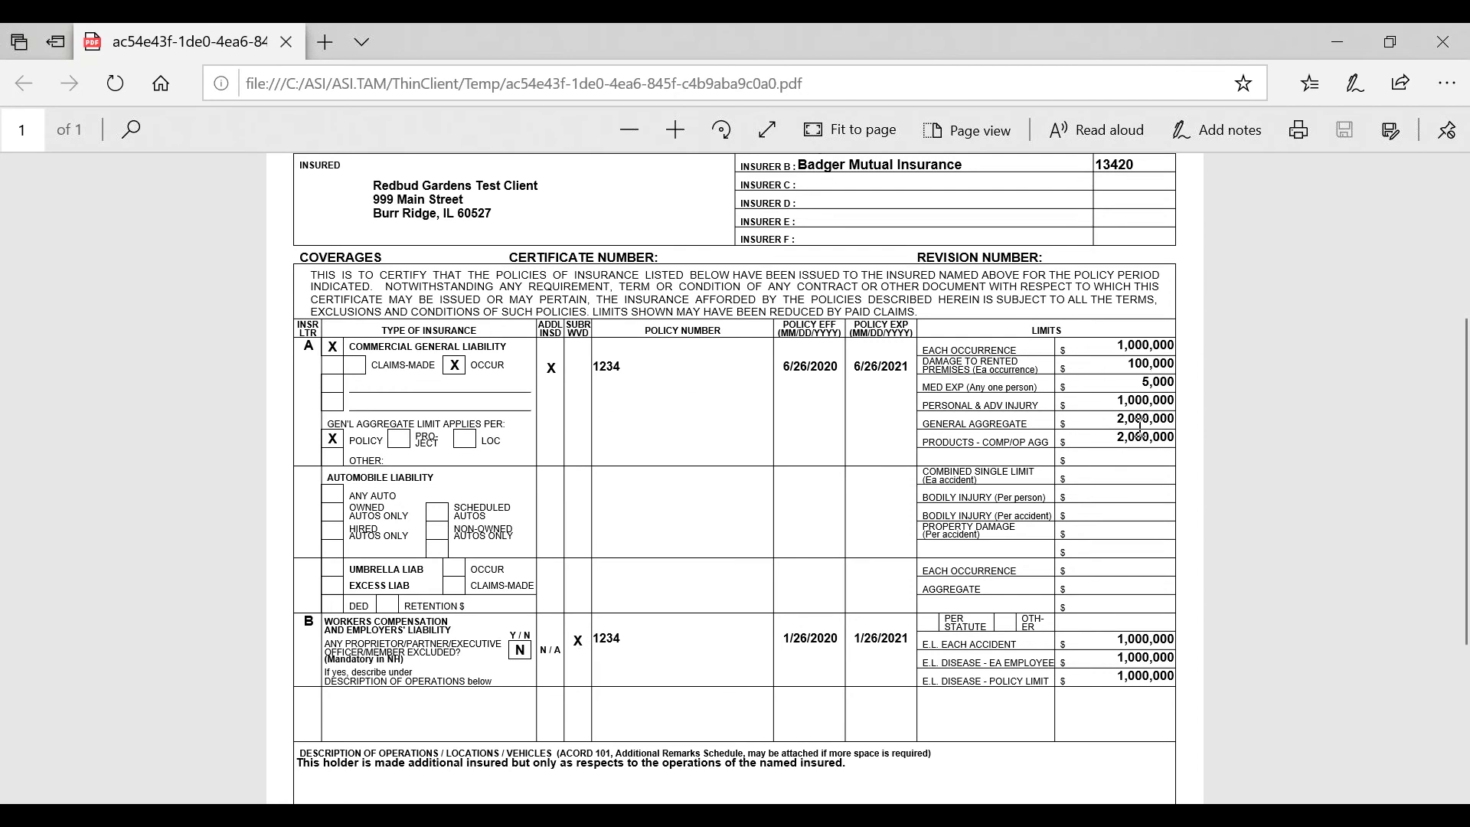
scroll(1145, 459, down, 3)
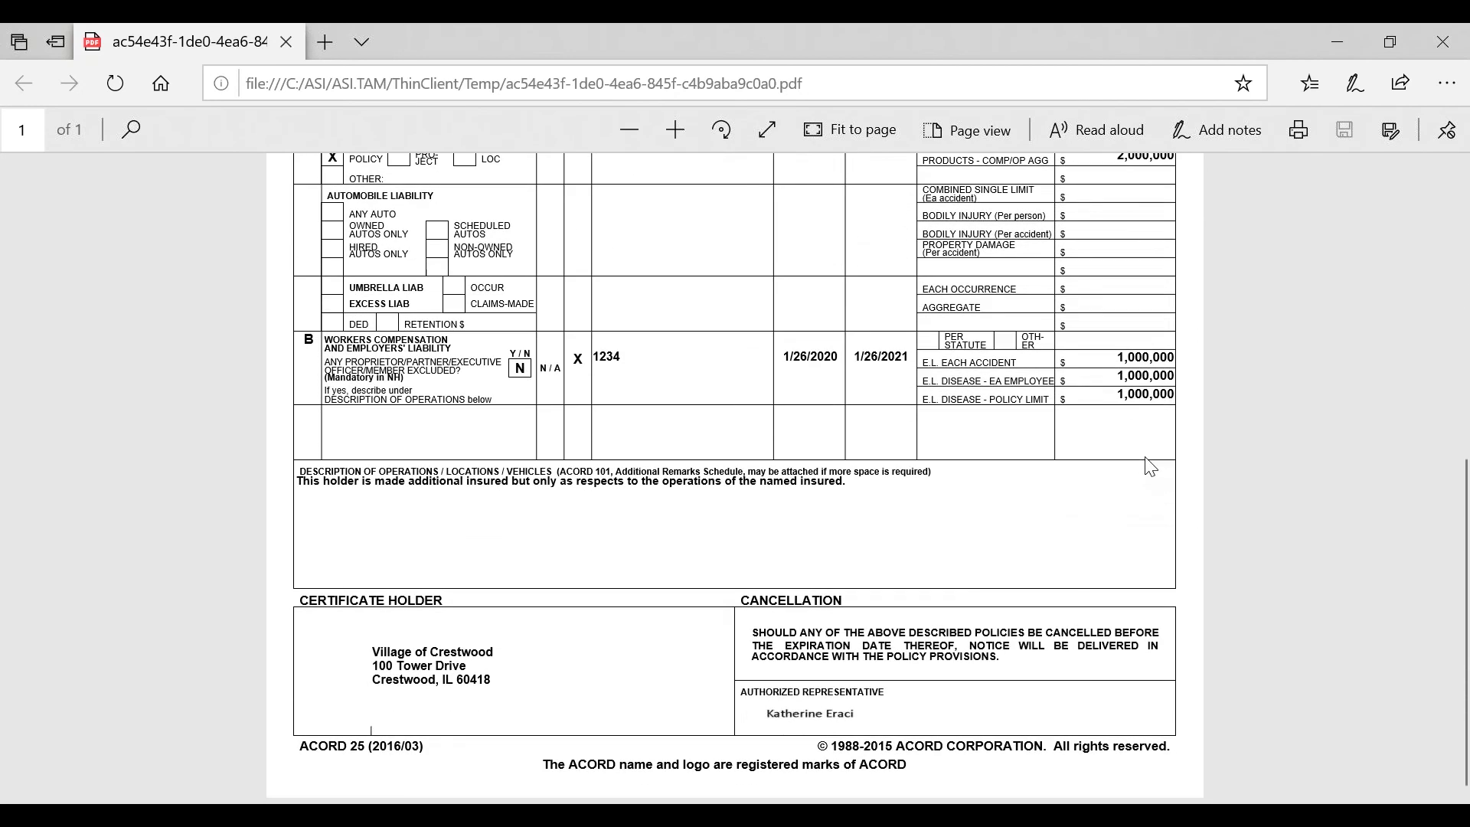
drag(849, 482, 298, 482)
click(484, 690)
scroll(429, 459, up, 6)
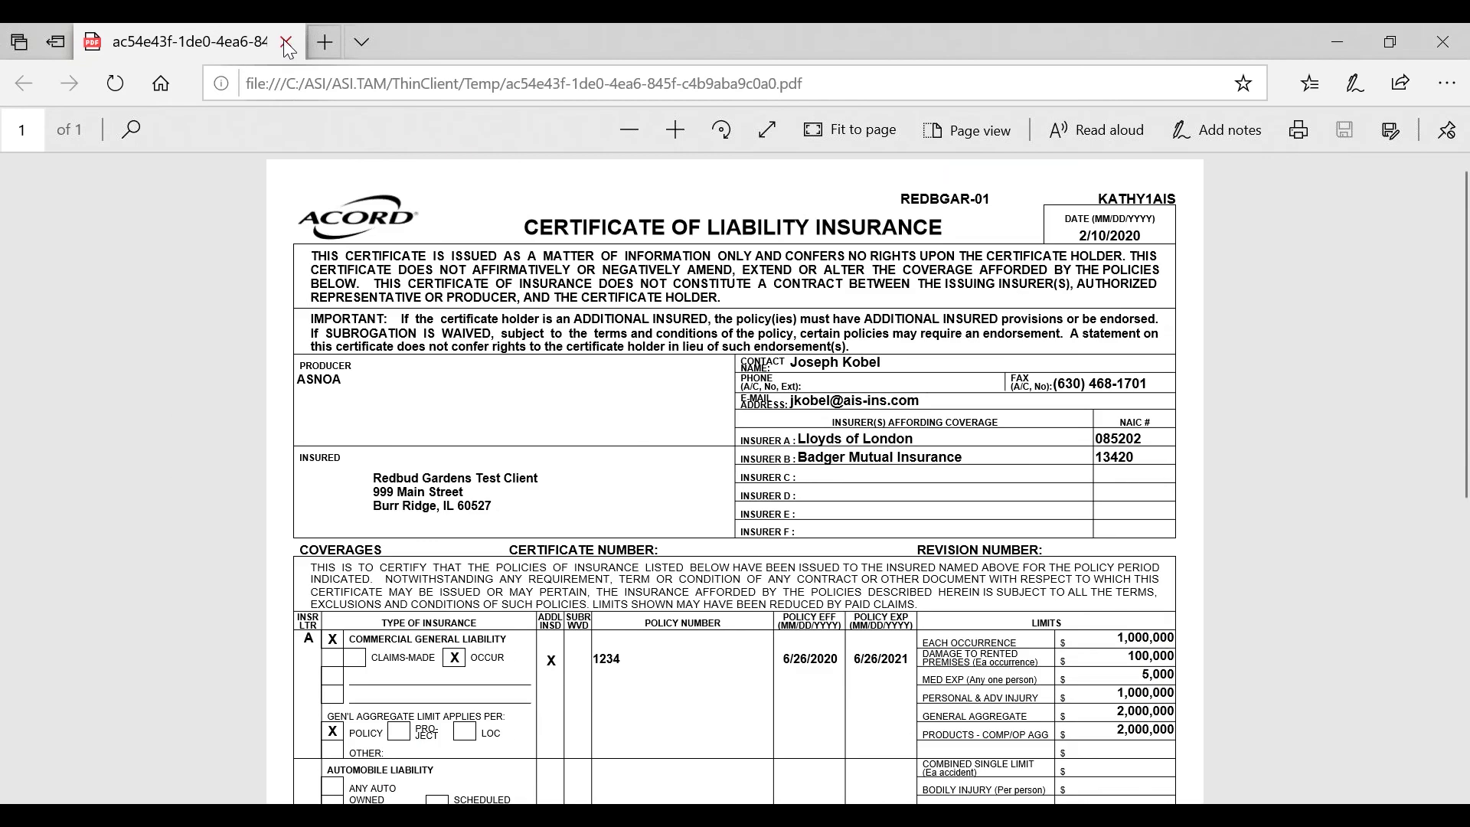
Close the preview, dismiss the notices, and attempt Finish, hitting the missing-information warning
click(285, 41)
key(Return)
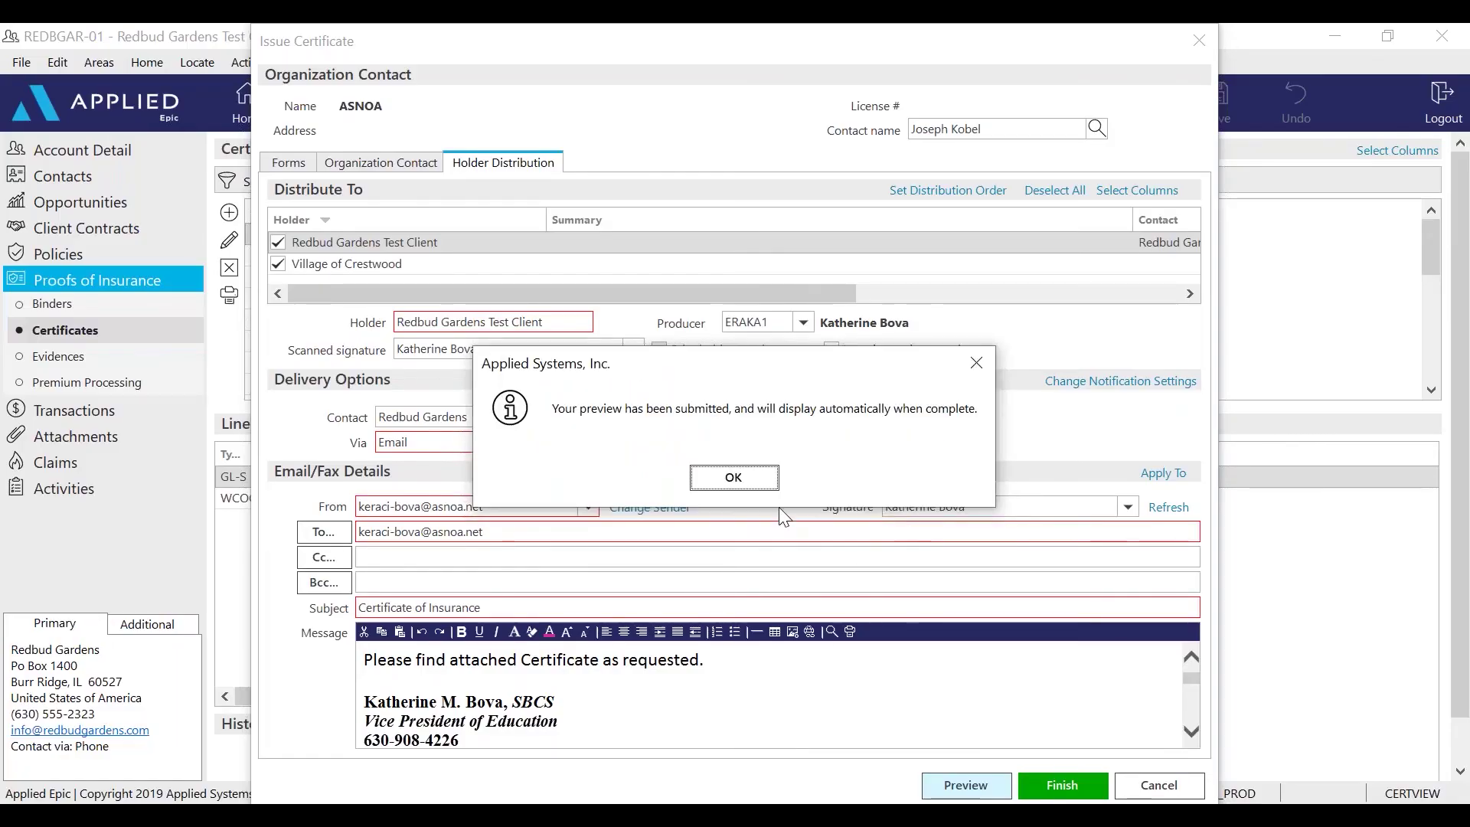
click(733, 477)
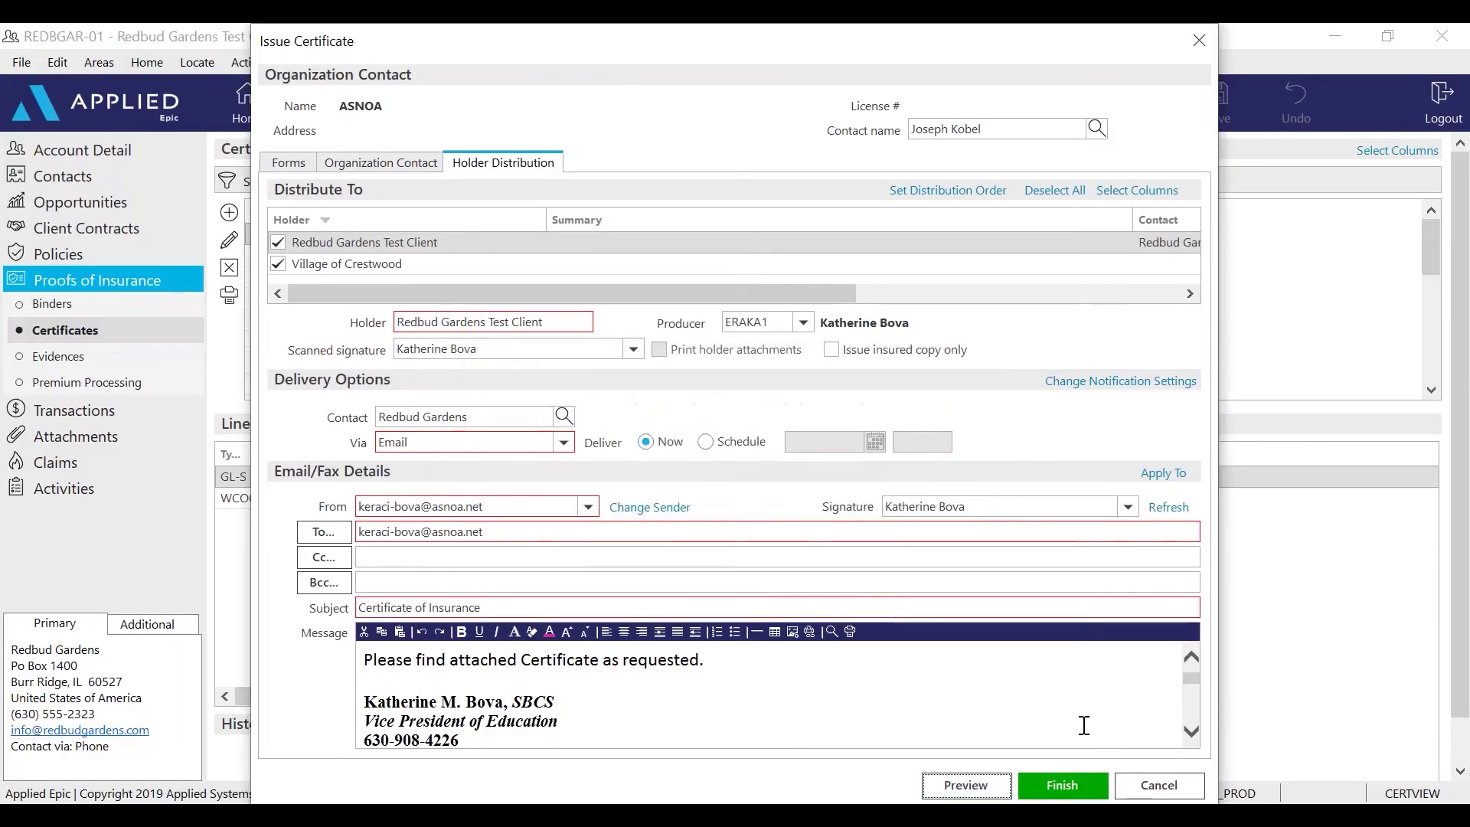
click(1064, 783)
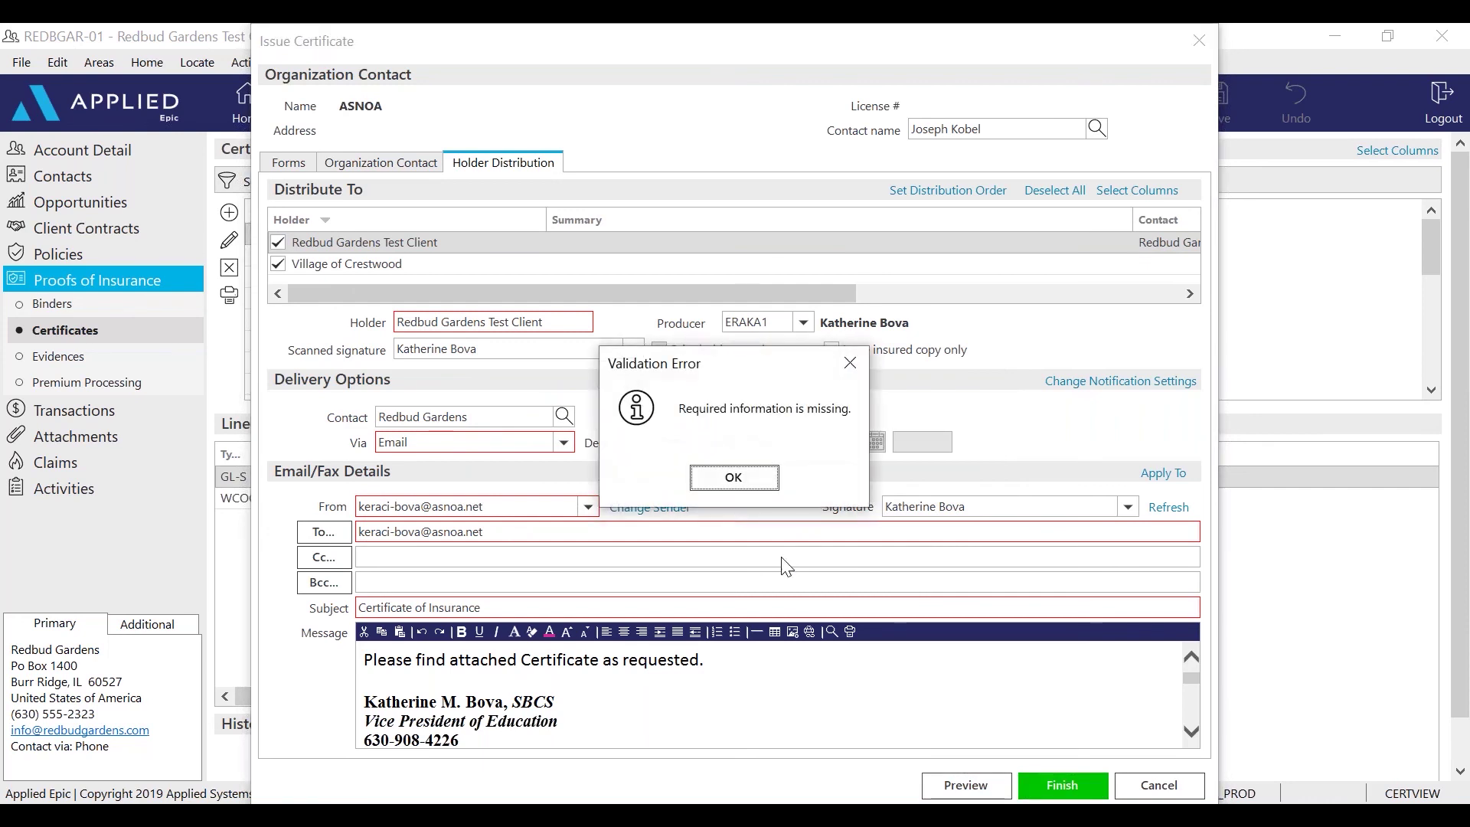
click(735, 480)
Compare the Village of Crestwood and Redbud Gardens emails, then copy the insured's message details
click(421, 262)
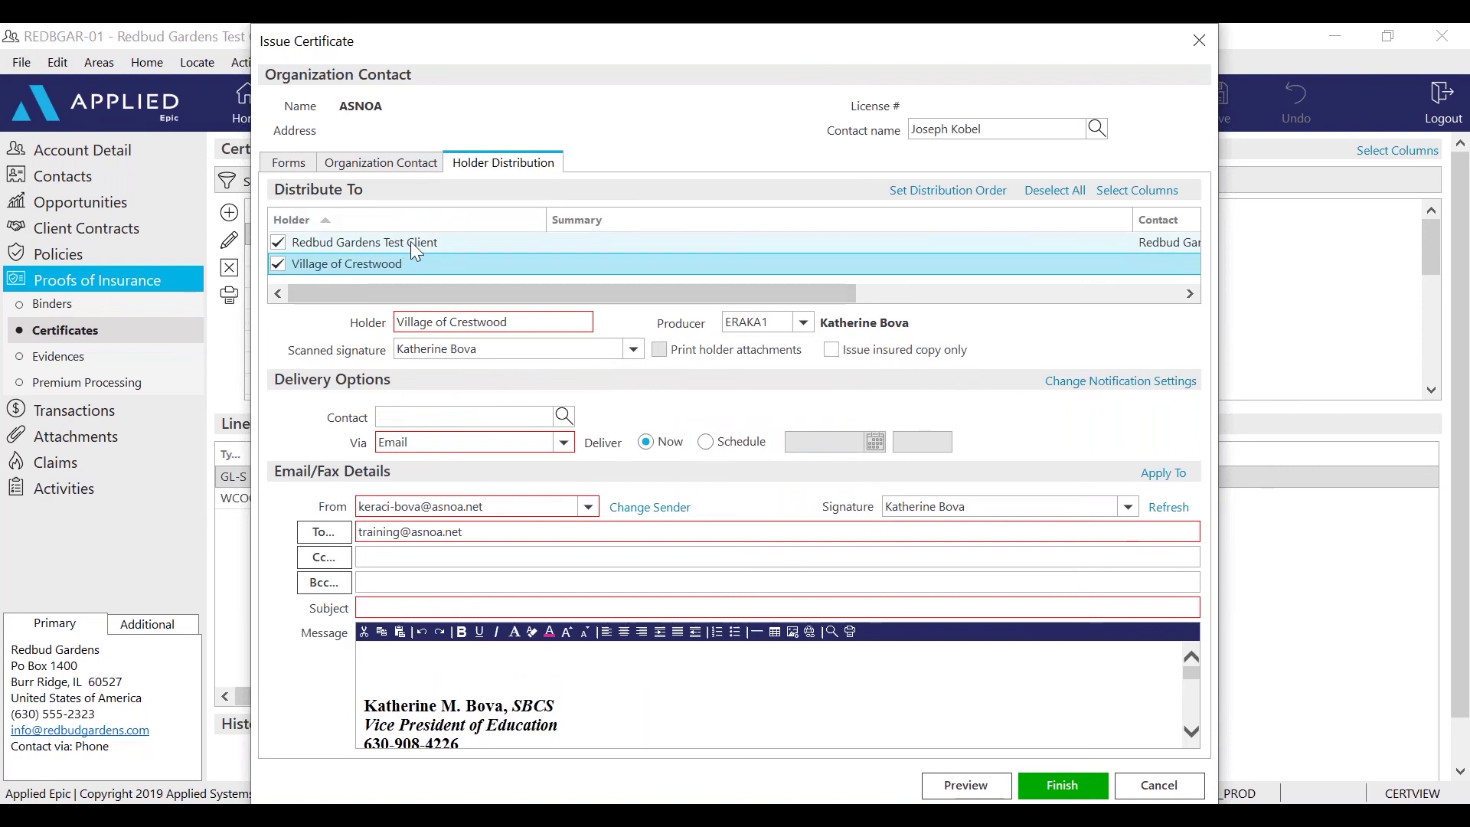
click(410, 241)
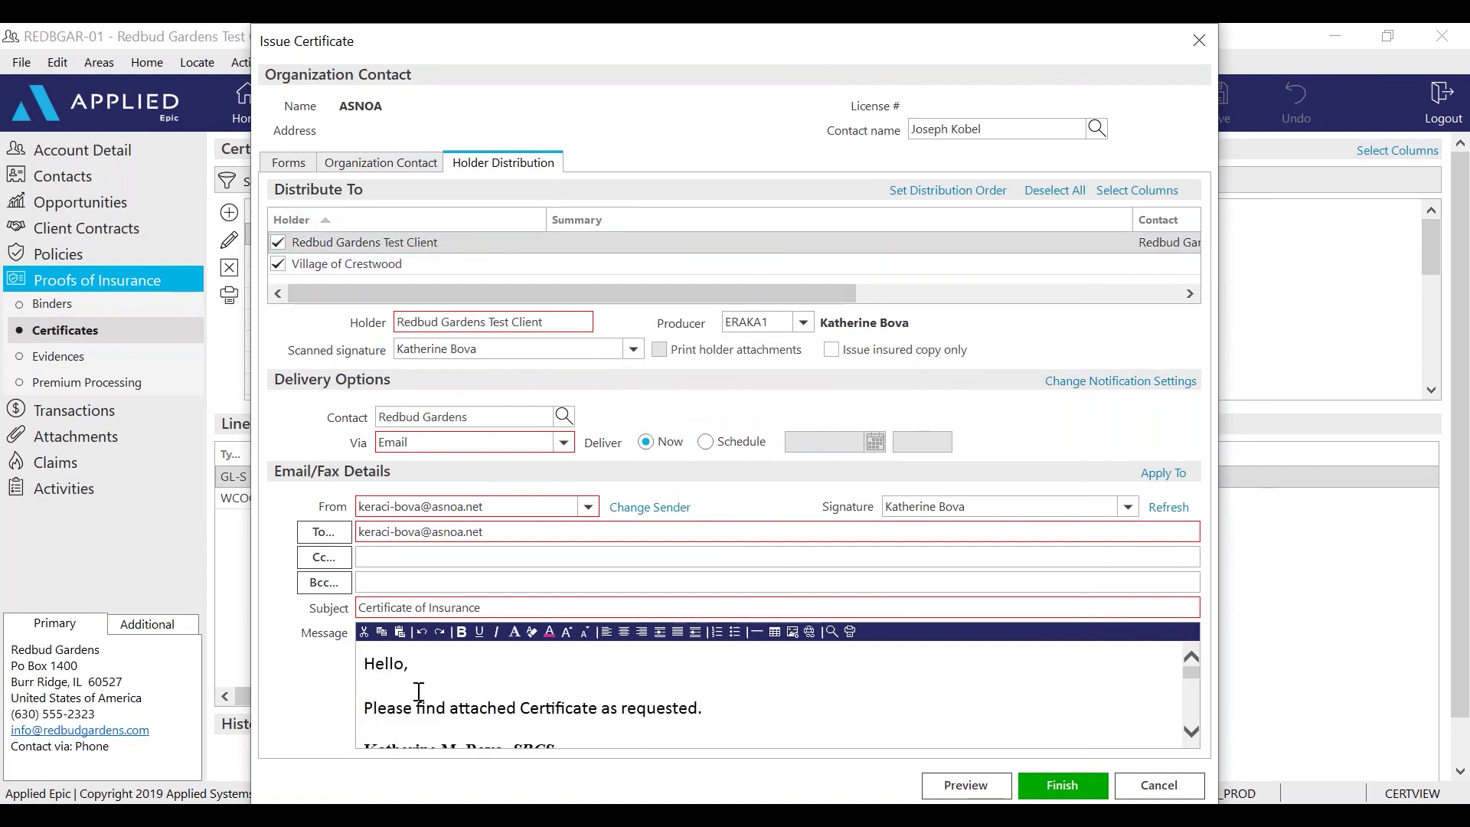
mouse_move(363, 663)
mouse_down()
mouse_move(539, 724)
mouse_move(663, 741)
mouse_up()
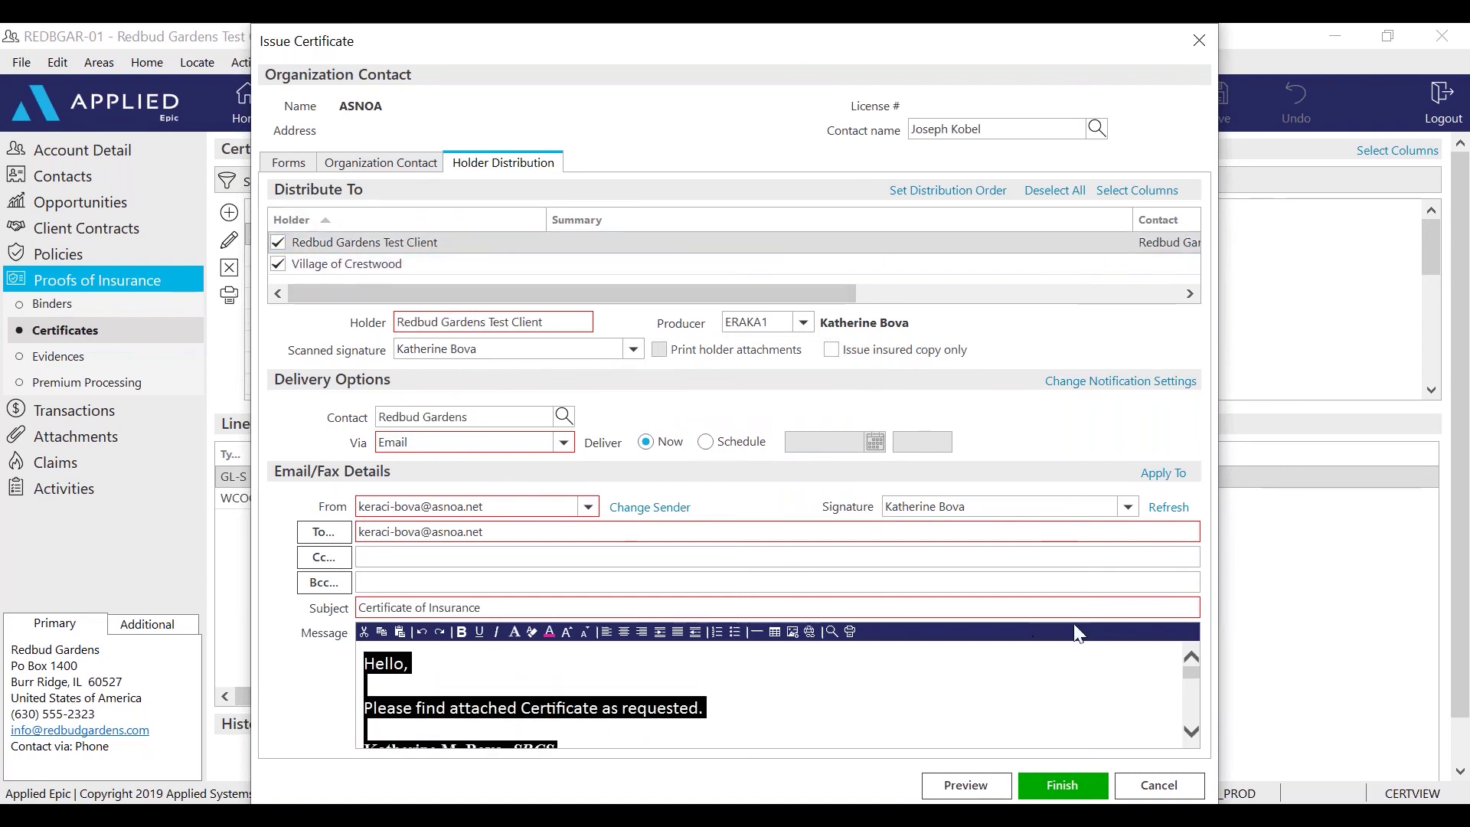
click(1163, 473)
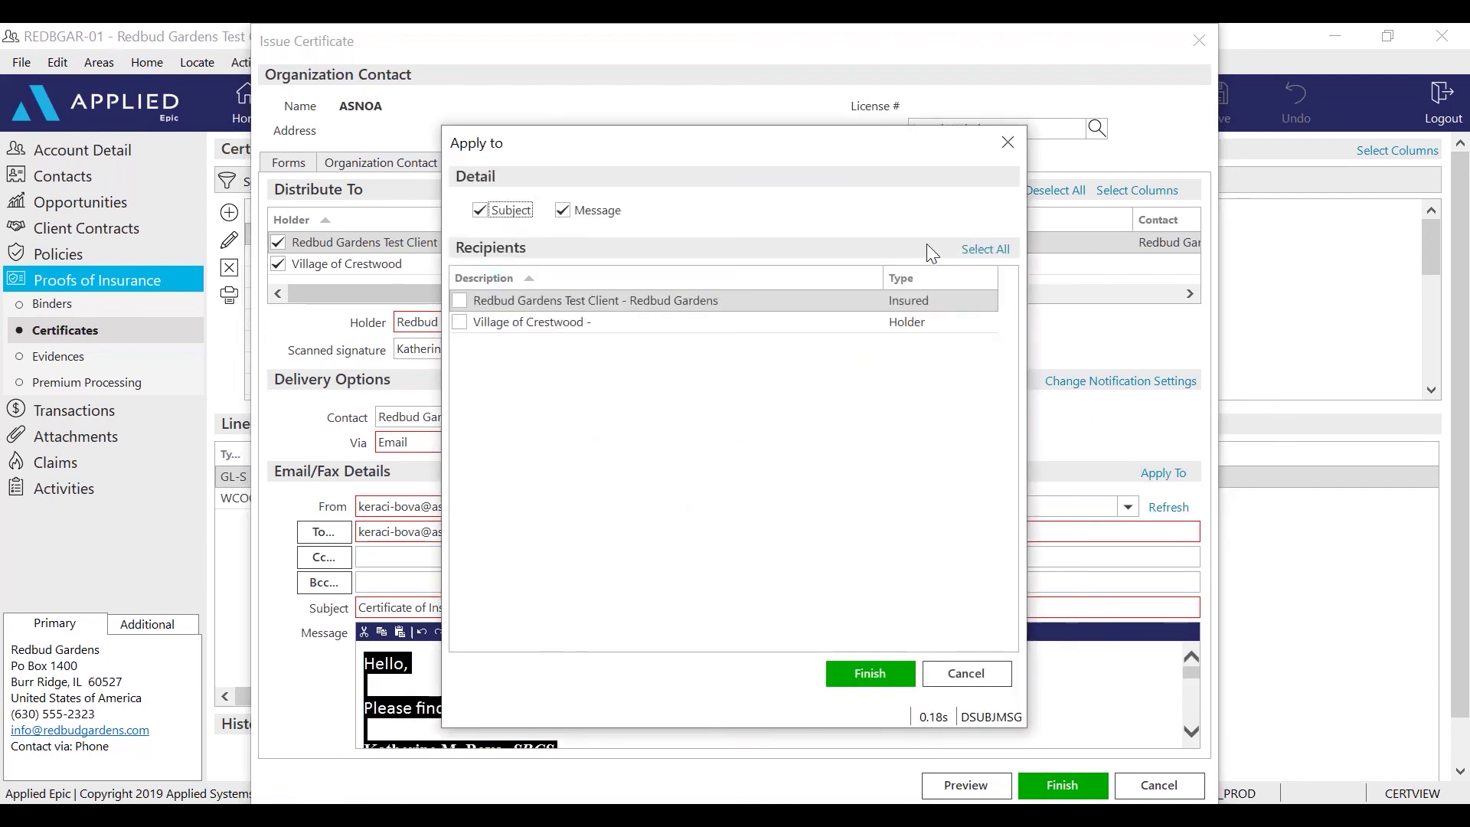
Apply the subject and message to all recipients, including the Village of Crestwood
click(968, 250)
click(870, 674)
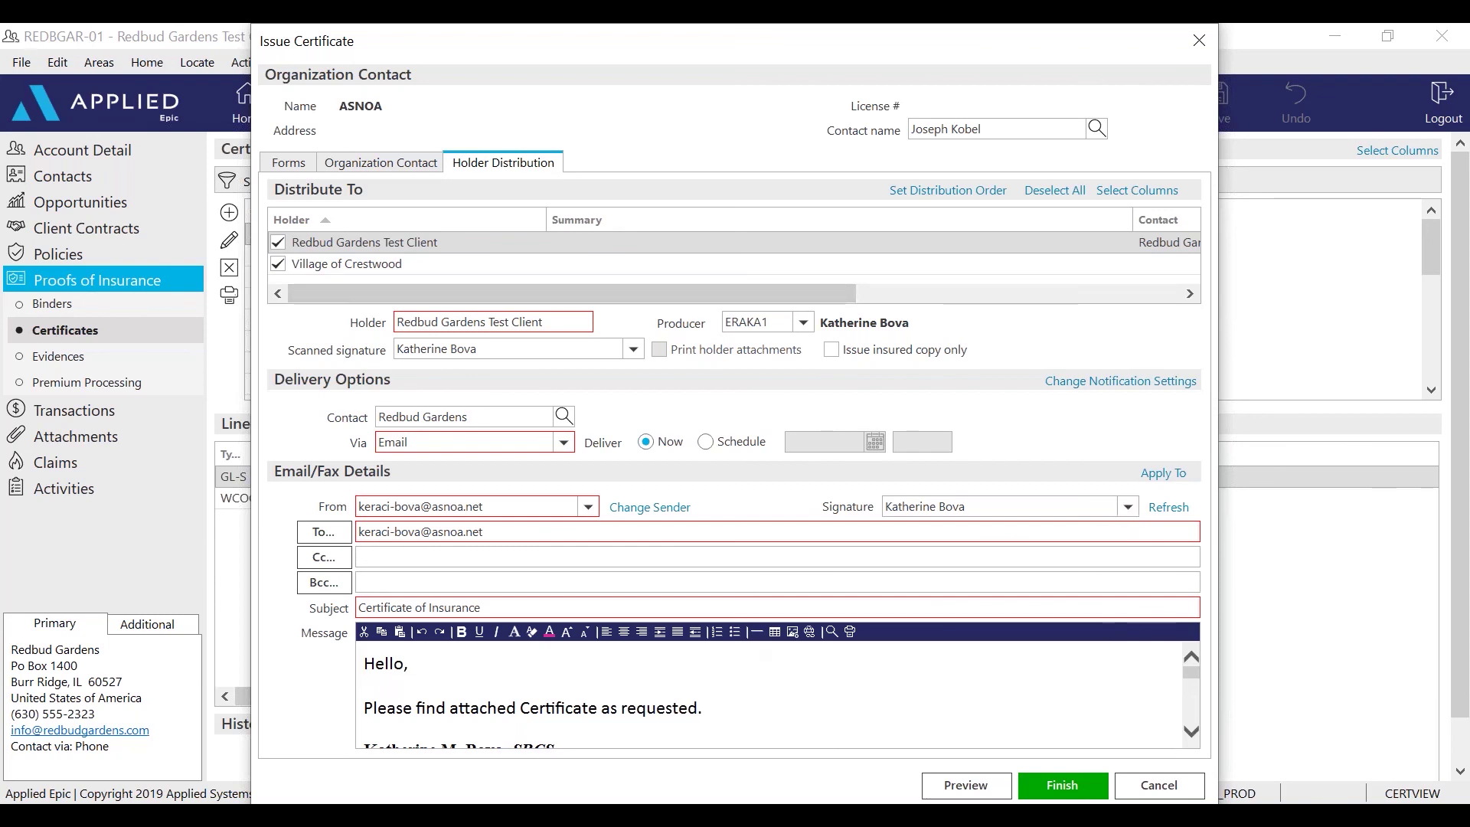
Issue both certificates and save the CERT activity 'Issued certificate for Village of Crestwood'
click(1067, 788)
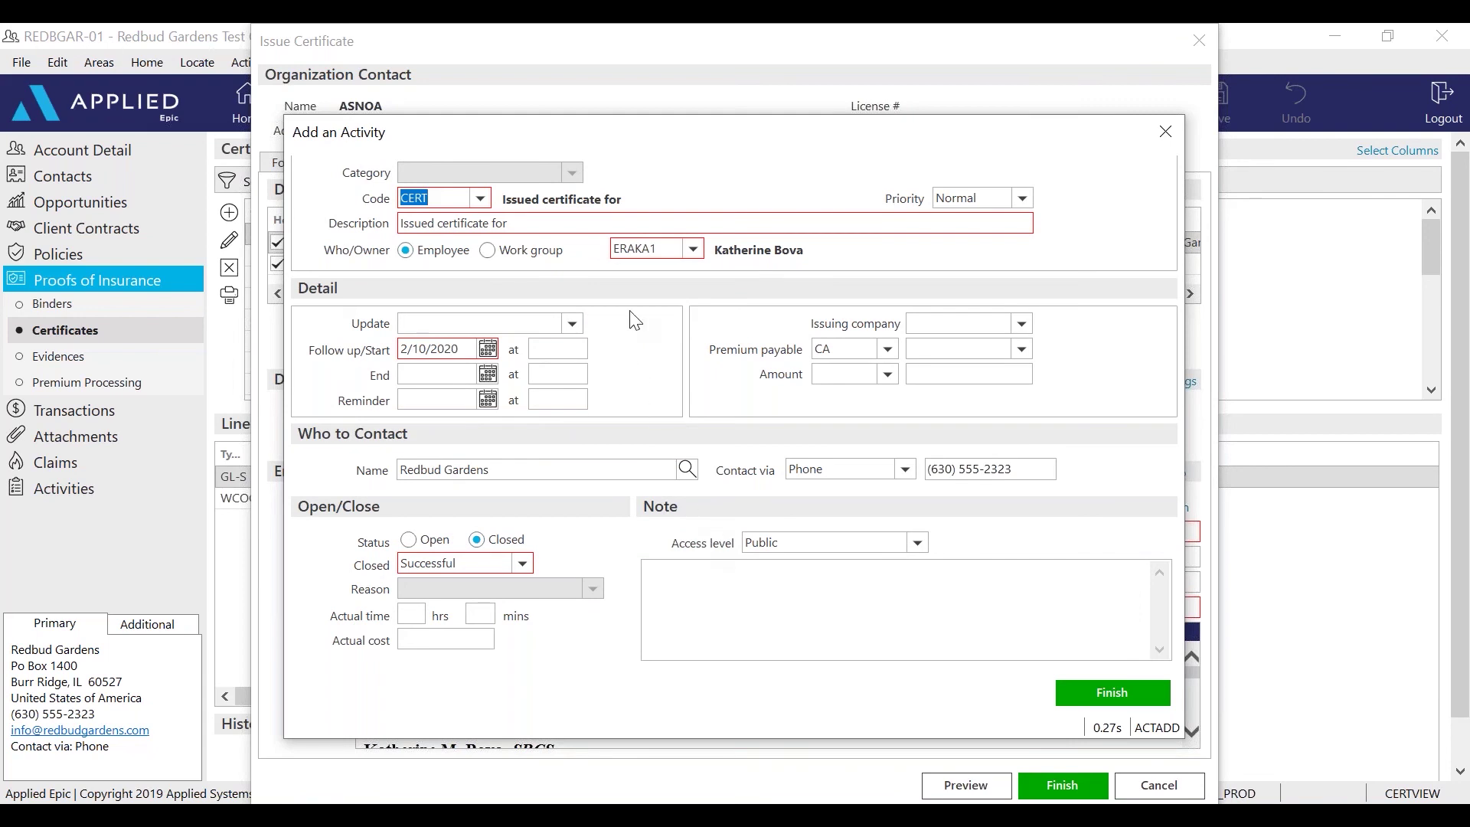
click(546, 225)
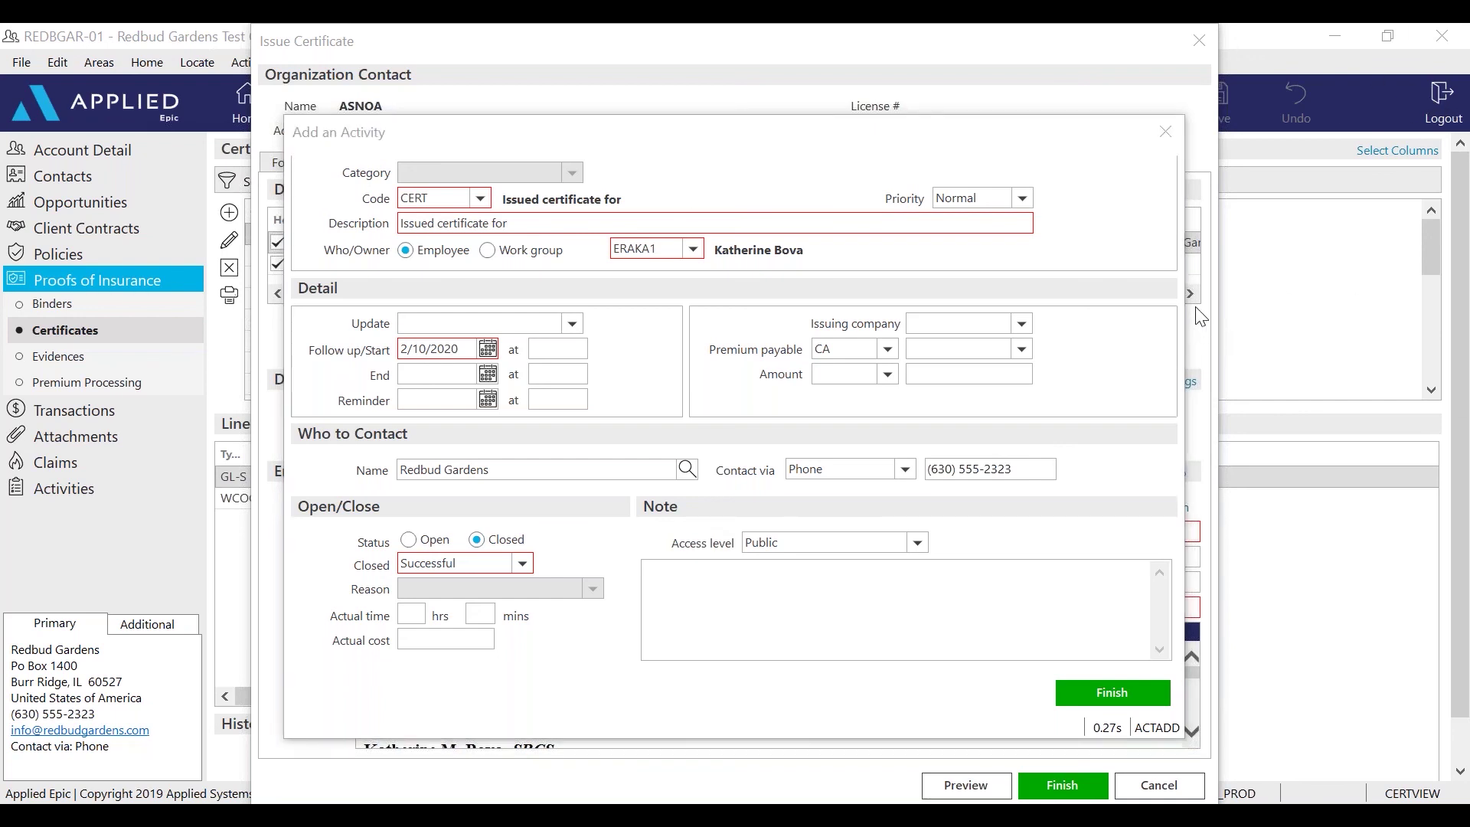
click(542, 218)
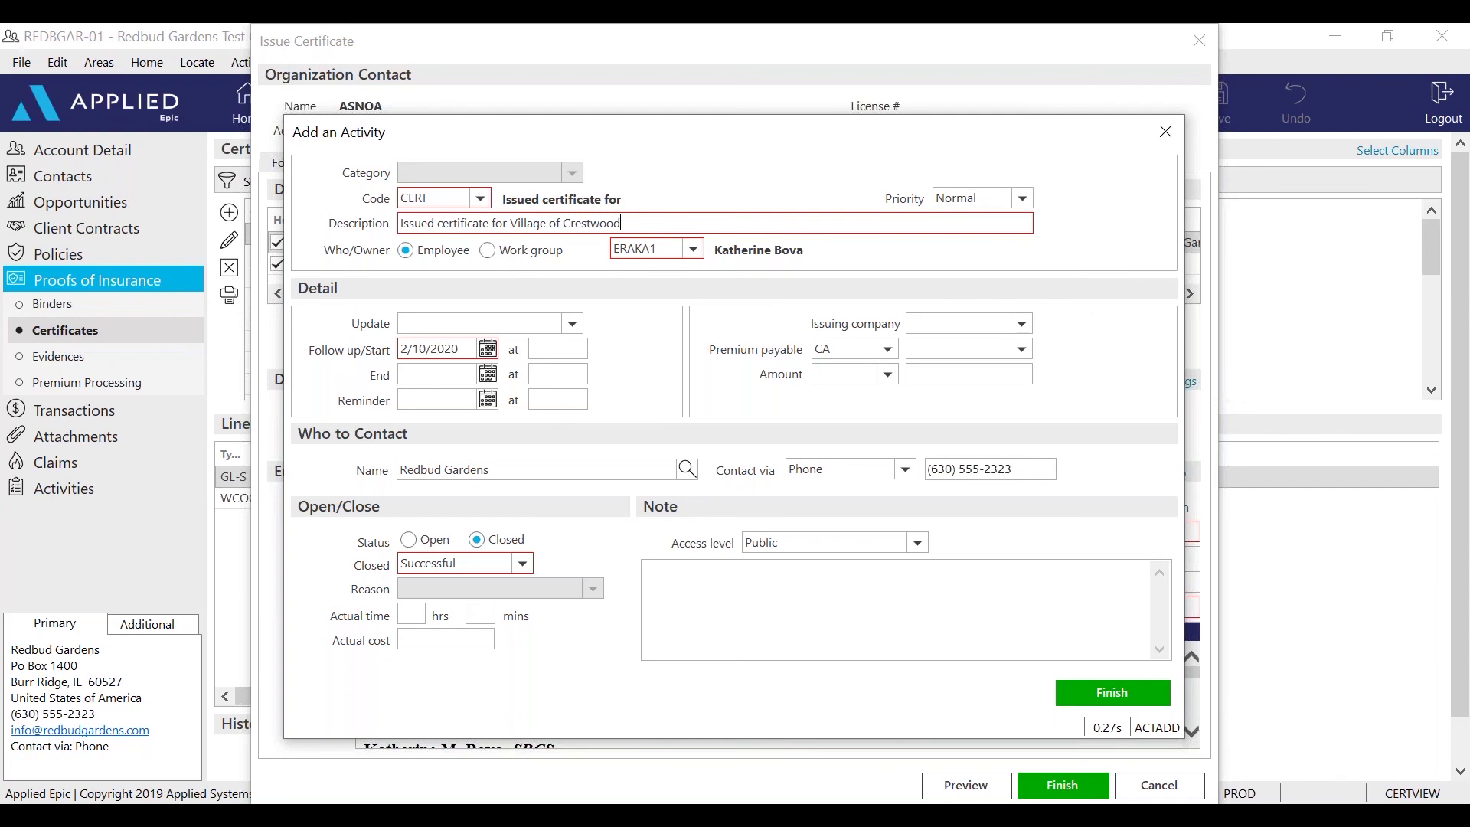
click(1101, 693)
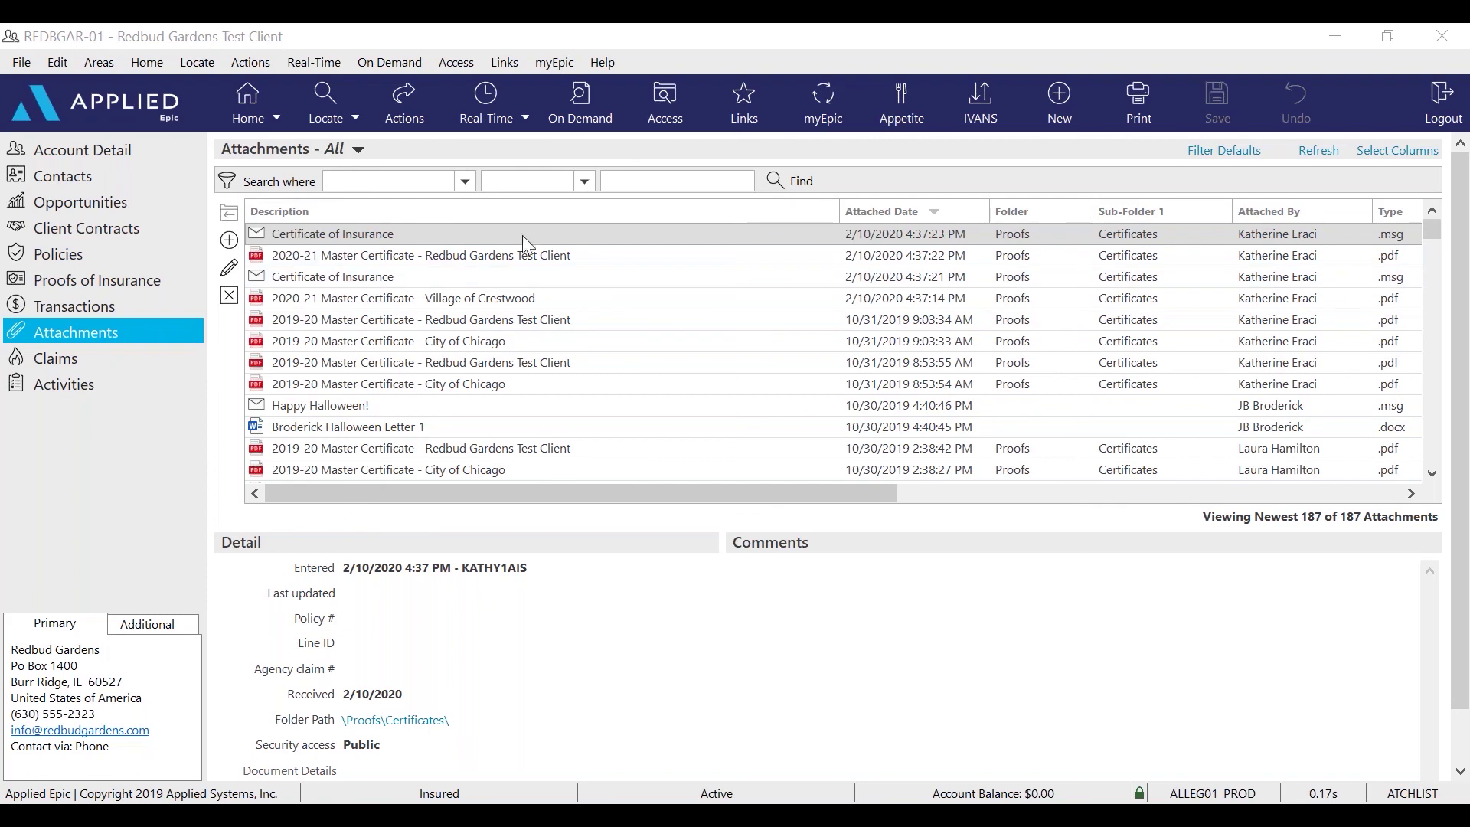
Open the top Certificate of Insurance .msg attachment in Outlook
double_click(366, 235)
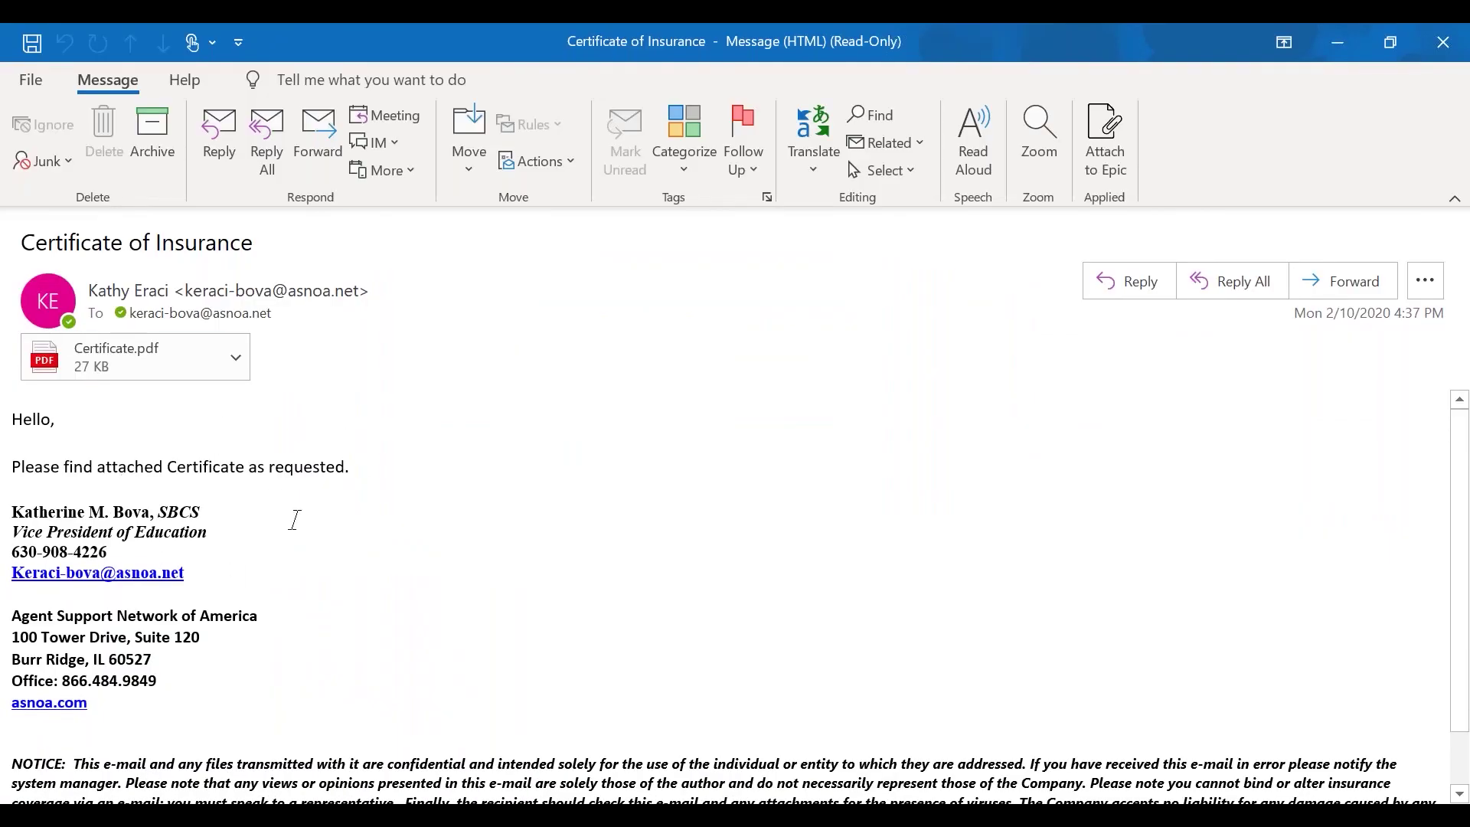
View the attached Certificate.pdf, then minimize the PDF and the Outlook message
click(122, 357)
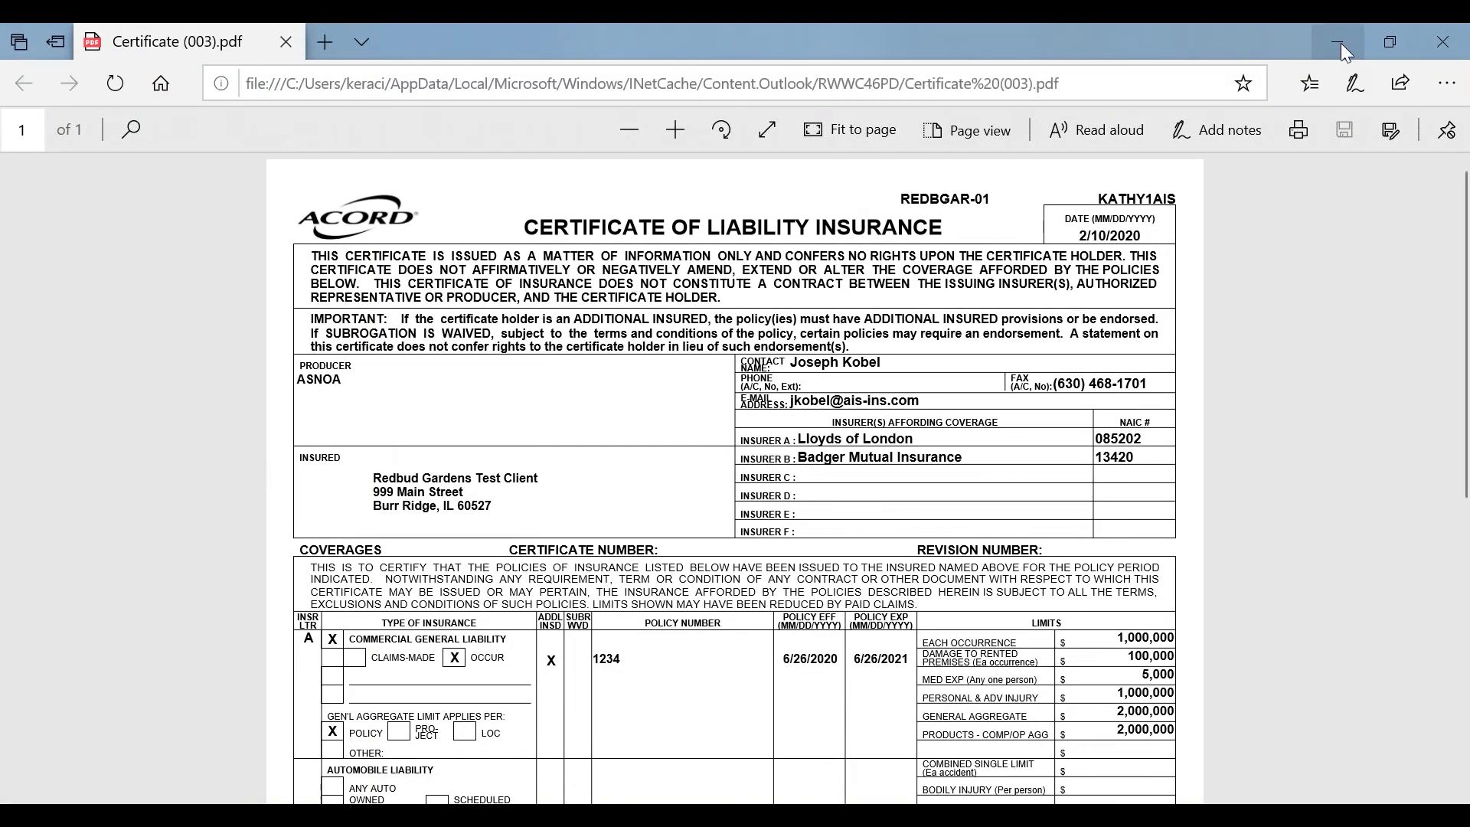
click(1332, 36)
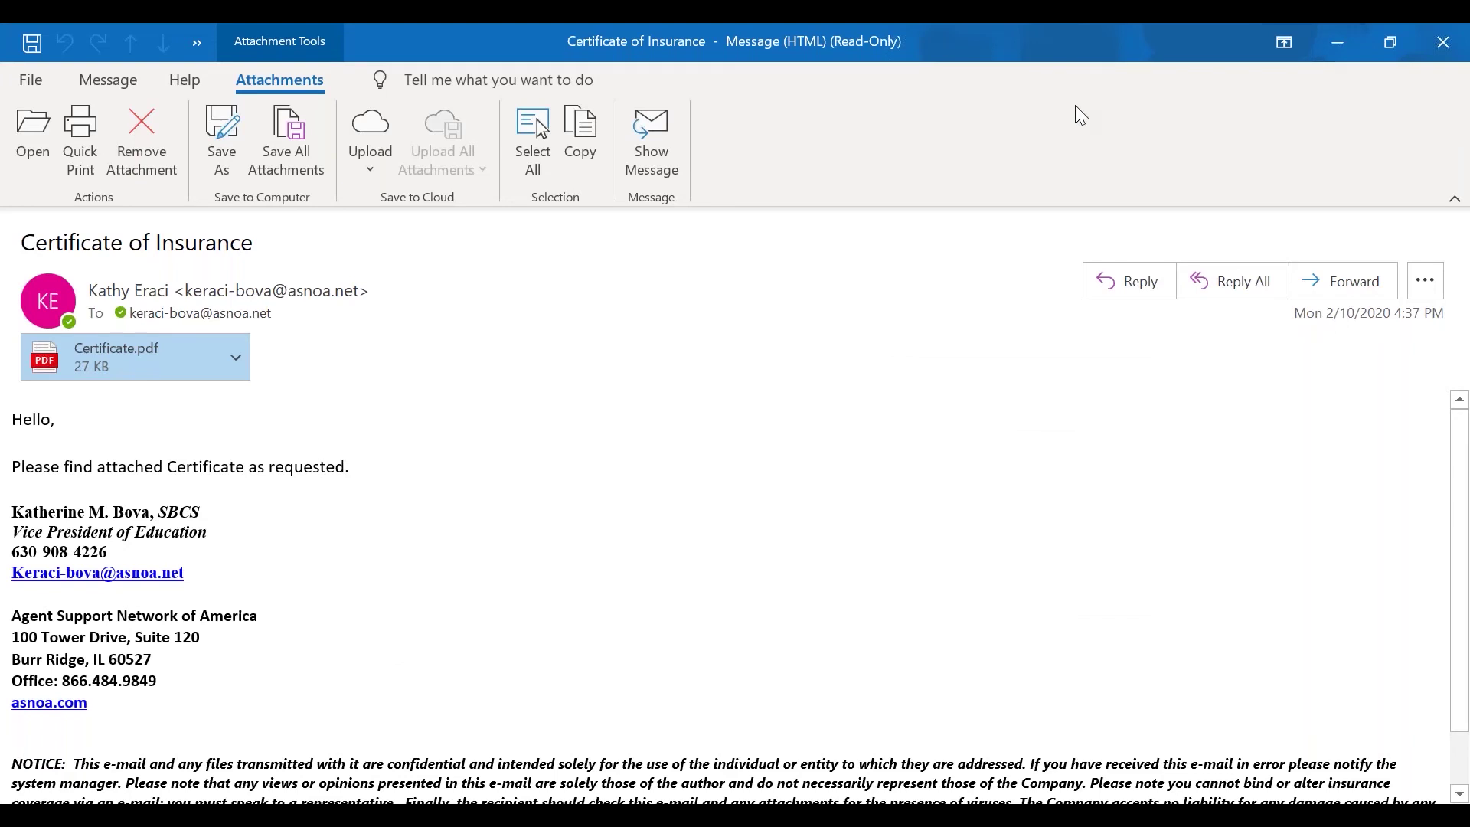
click(1330, 31)
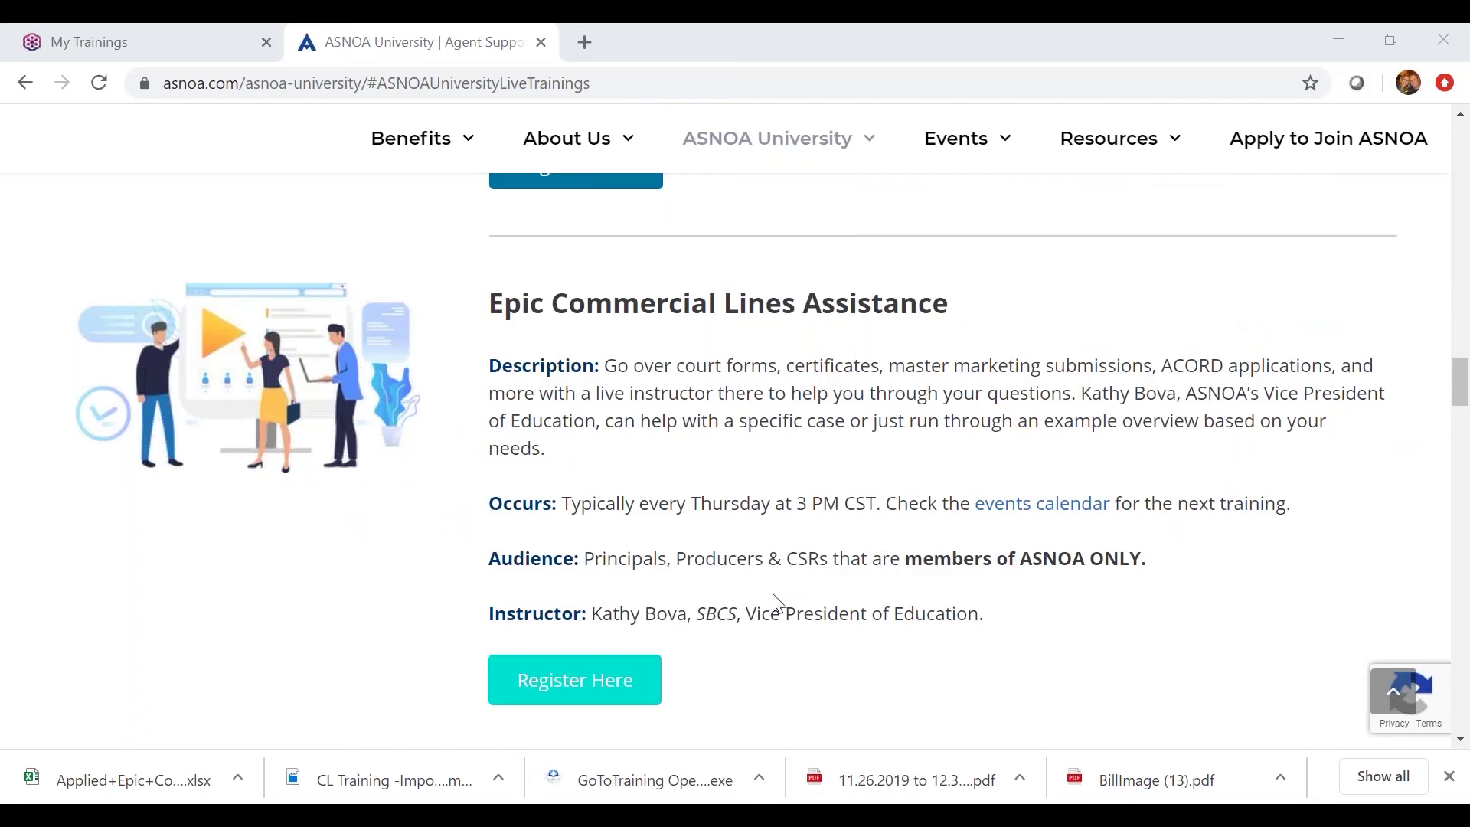